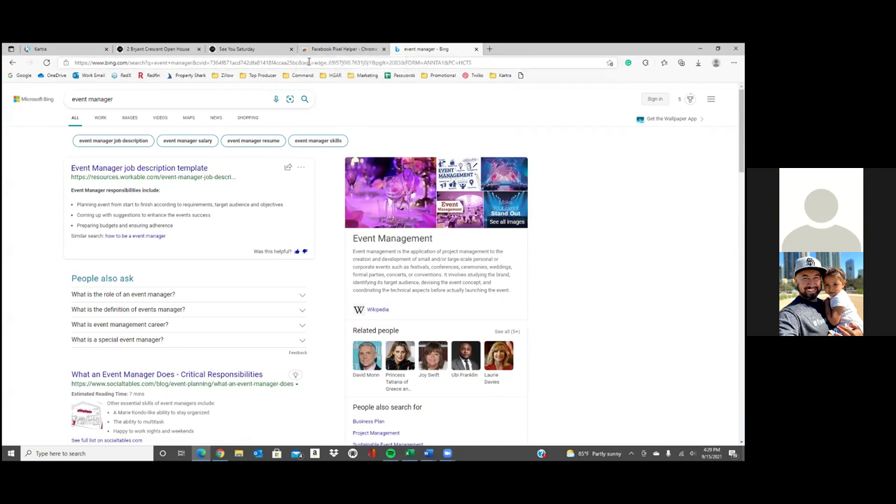
Enter 'events manager' in Edge's address bar and show the Kartra thank-you page settings
{"action": "type", "text": "events manager"}
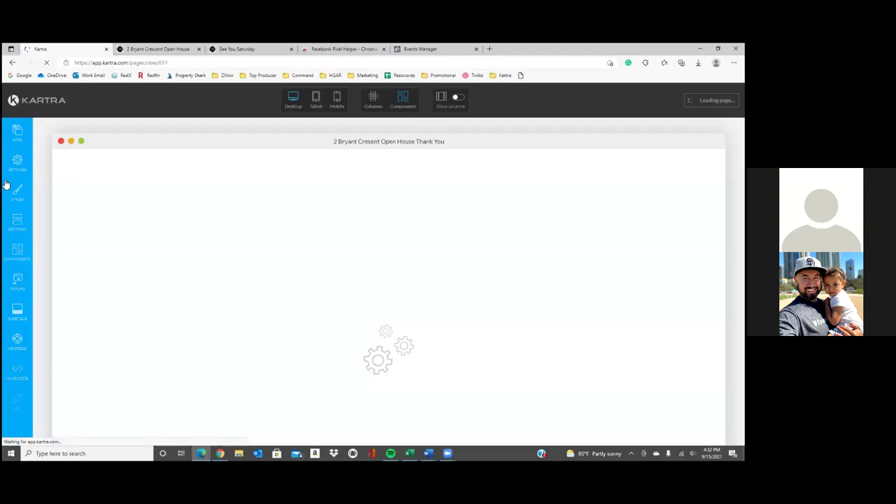
{"action": "left_click", "coordinate": [18, 162]}
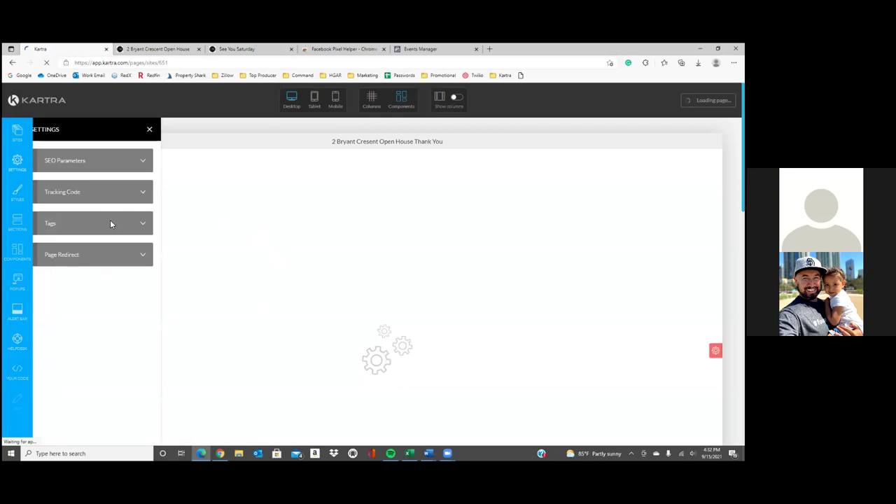
Paste the Facebook Pixel code as the page's Facebook Ads tracking code and apply it
{"action": "left_click", "coordinate": [152, 173]}
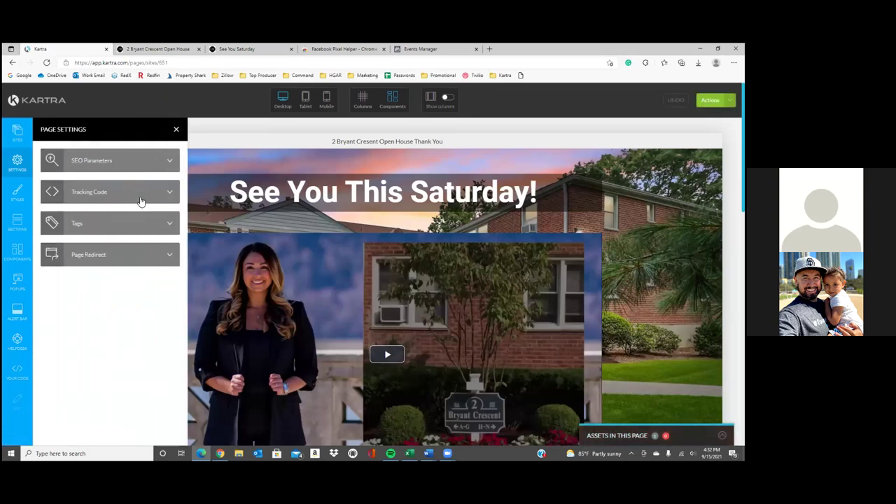
{"action": "left_click", "coordinate": [138, 196]}
{"action": "scroll", "coordinate": [140, 336], "scroll_direction": "down", "scroll_amount": 5}
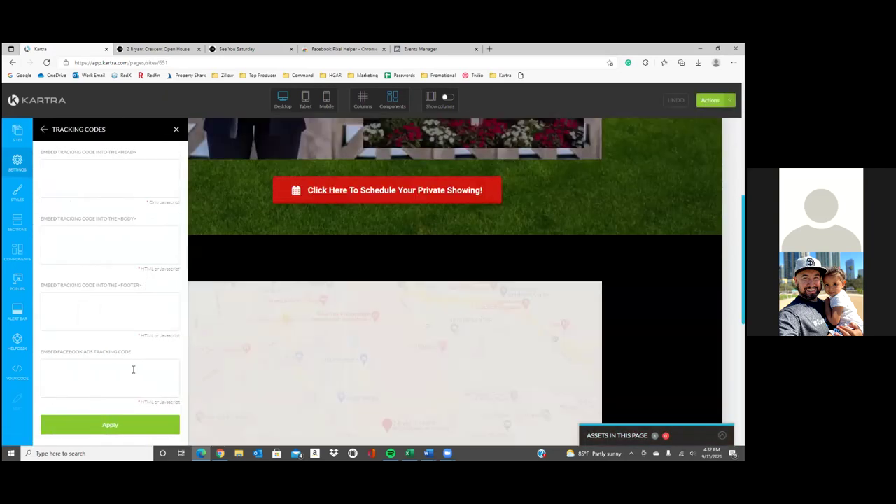
{"action": "left_click", "coordinate": [133, 369]}
{"action": "key", "text": "ctrl+v"}
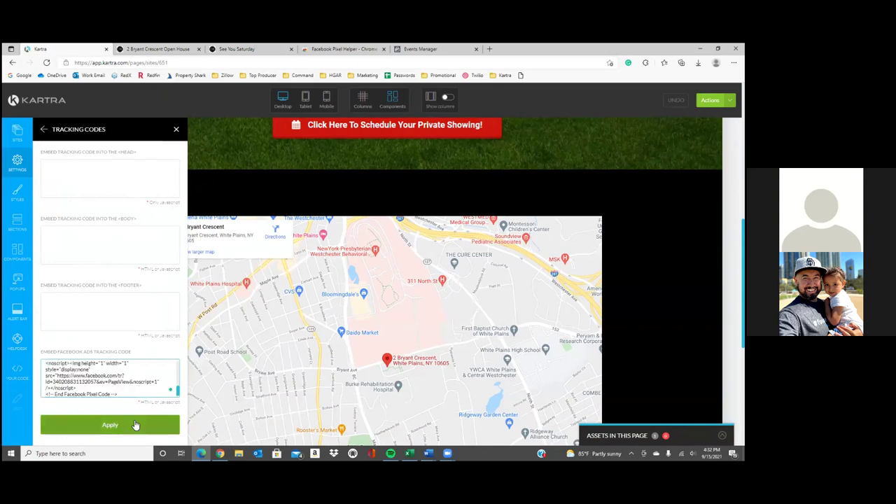
{"action": "left_click", "coordinate": [135, 425]}
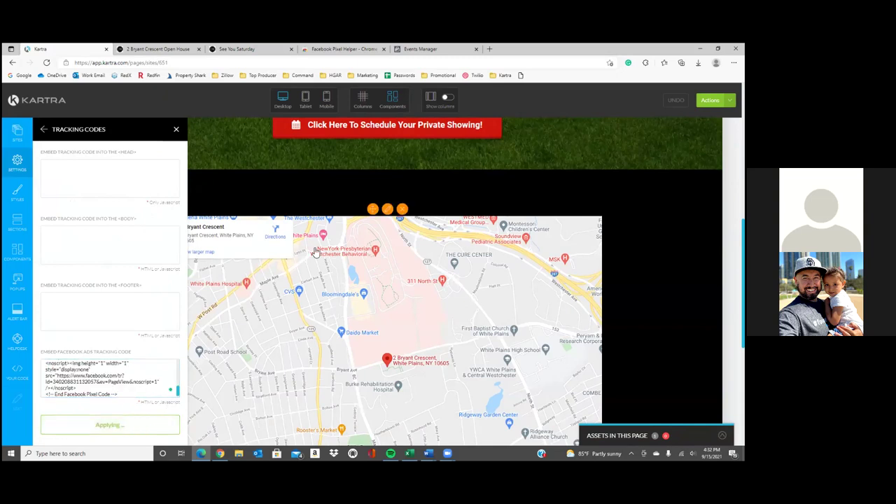
{"action": "scroll", "coordinate": [311, 240], "scroll_direction": "up", "scroll_amount": 1}
{"action": "scroll", "coordinate": [311, 240], "scroll_direction": "up", "scroll_amount": 5}
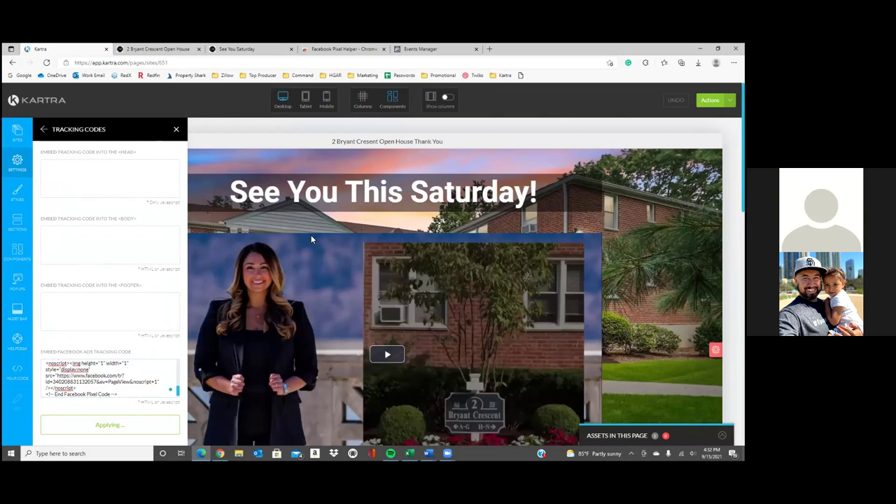
Save progress, publish the page live, and exit to the Kartra Pages dashboard
{"action": "left_click", "coordinate": [710, 100]}
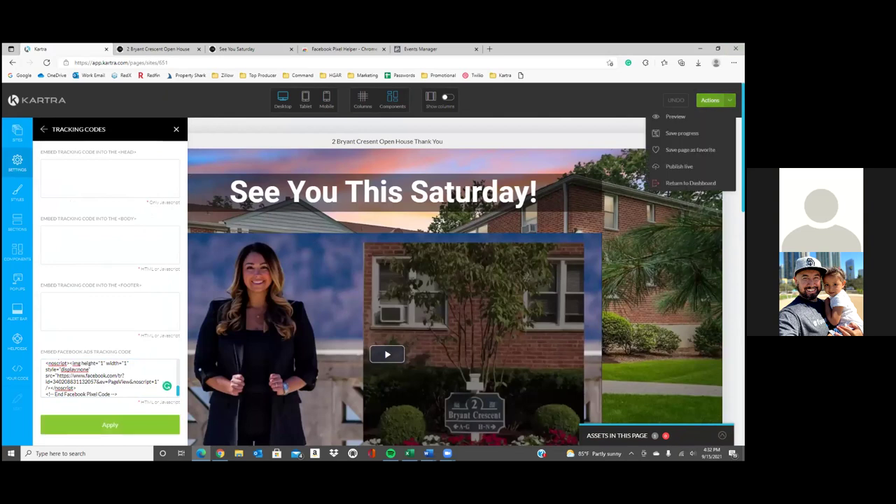
{"action": "left_click", "coordinate": [682, 133]}
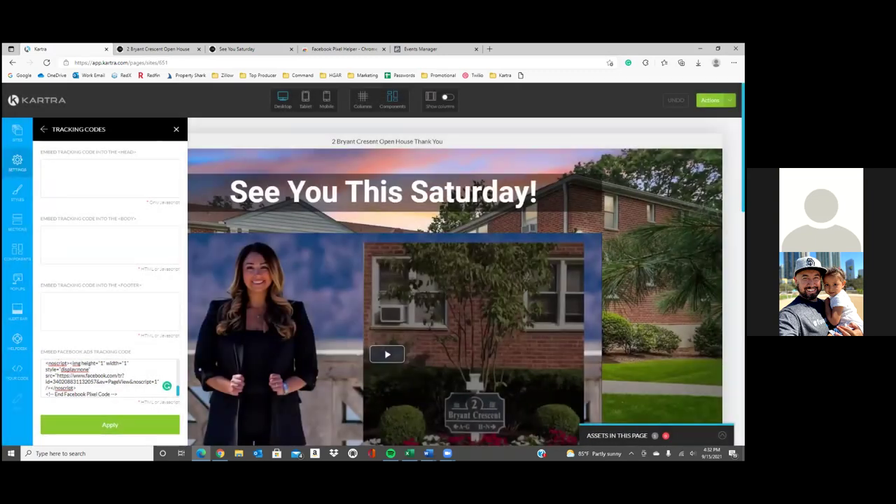
{"action": "left_click", "coordinate": [709, 101]}
{"action": "left_click", "coordinate": [682, 166]}
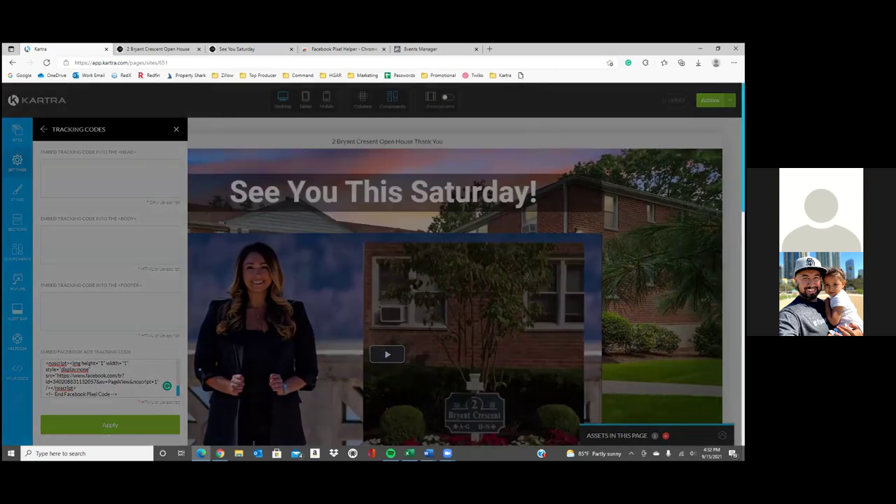
{"action": "left_click", "coordinate": [710, 100]}
{"action": "left_click", "coordinate": [686, 183]}
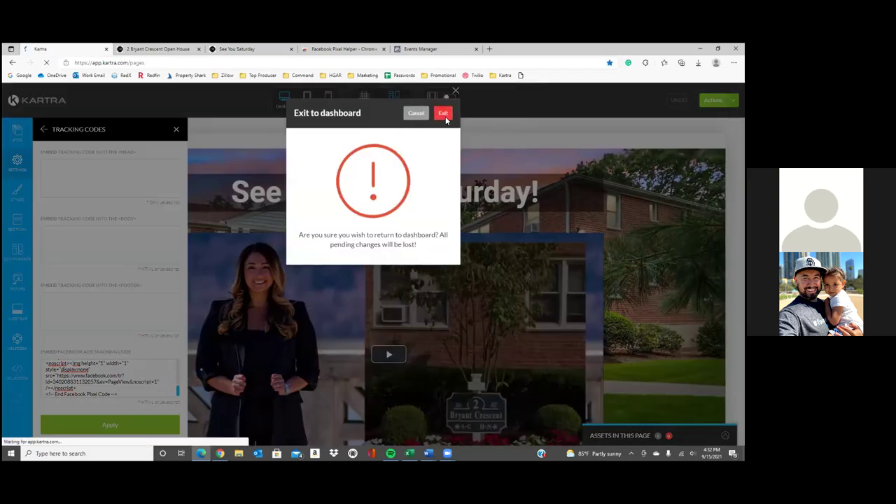
{"action": "left_click", "coordinate": [444, 115]}
{"action": "left_click", "coordinate": [219, 452]}
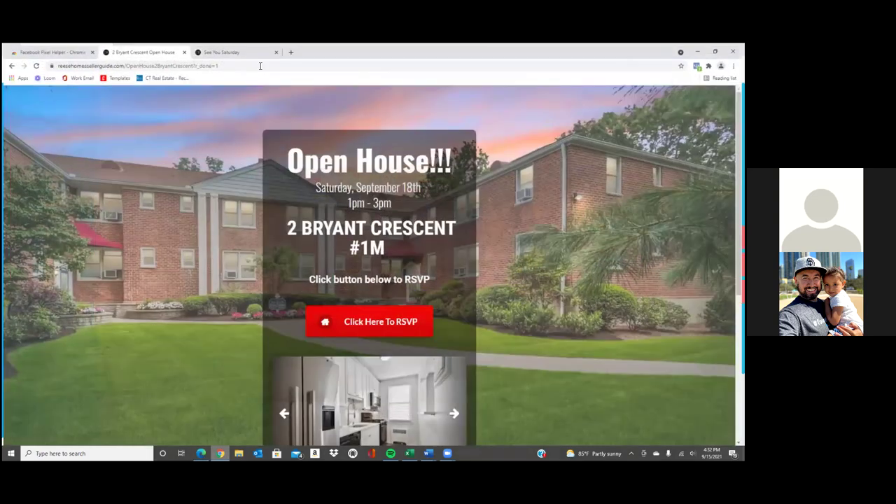
Reload the See You Saturday page in Chrome, then minimize the Chrome window
{"action": "left_click", "coordinate": [238, 49]}
{"action": "left_click", "coordinate": [258, 62]}
{"action": "key", "text": "Return"}
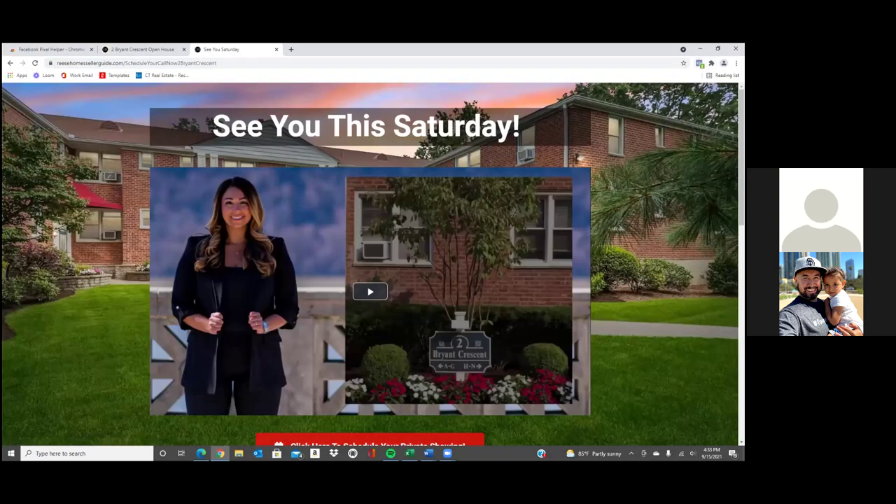
{"action": "key", "text": "super+Down"}
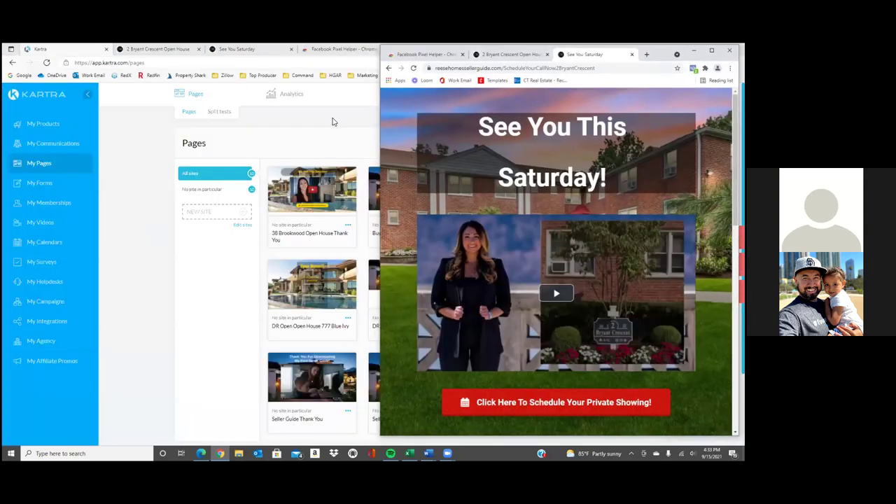
{"action": "key", "text": "super+Down"}
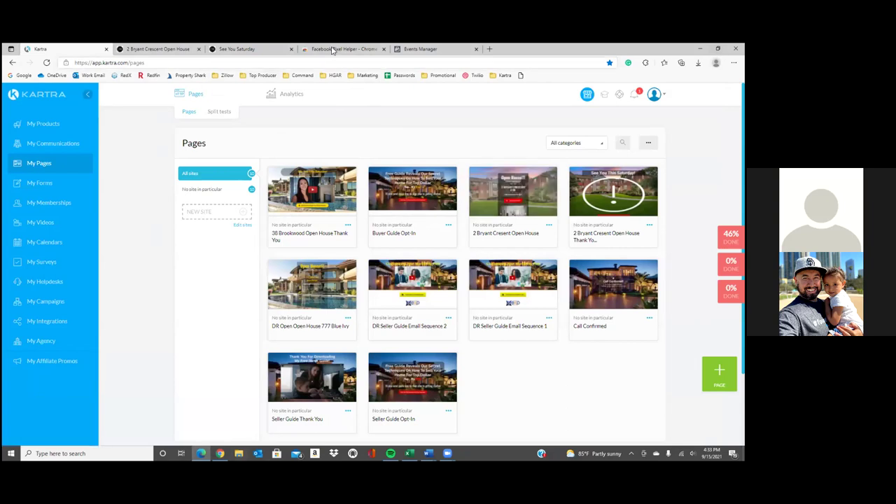
{"action": "left_click", "coordinate": [333, 48]}
From All Tools > Audiences, start a new Custom Audience with Website as the source
{"action": "left_click", "coordinate": [418, 48]}
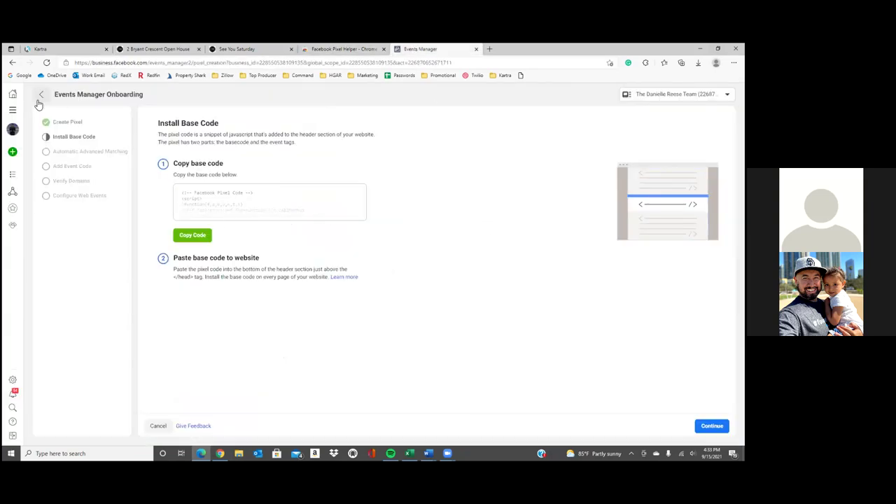
{"action": "left_click", "coordinate": [13, 110]}
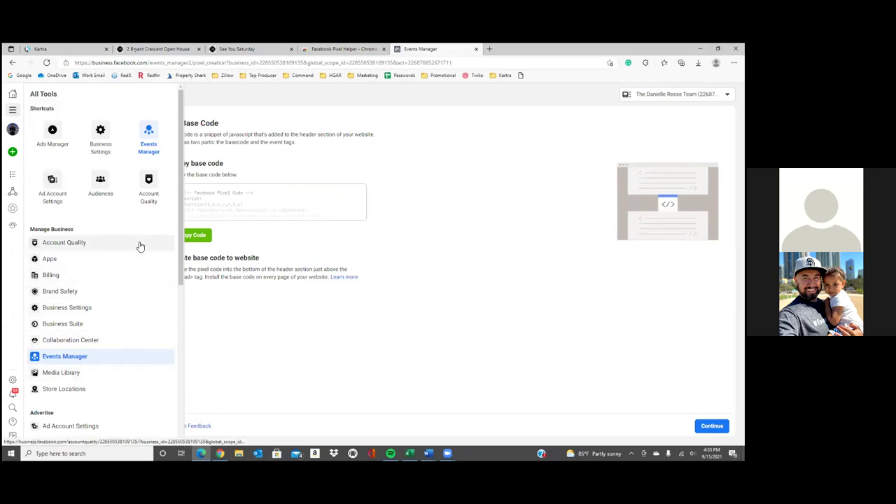
{"action": "left_click", "coordinate": [109, 202]}
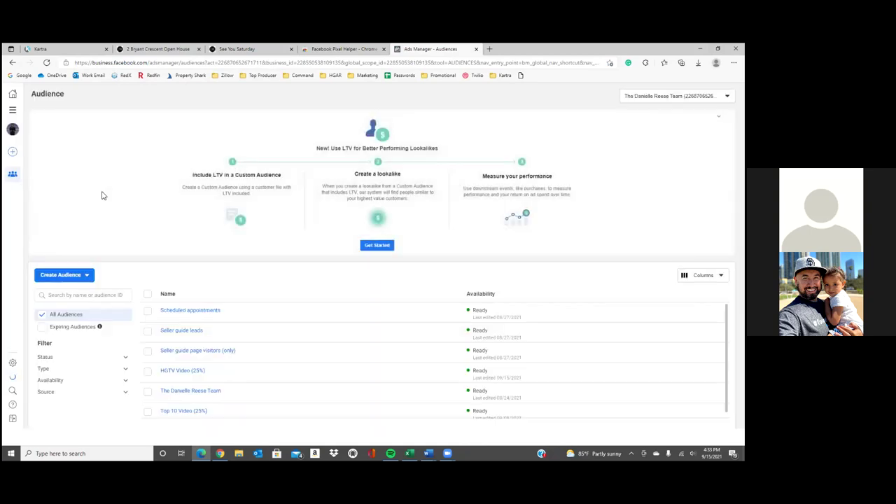
{"action": "left_click", "coordinate": [75, 276]}
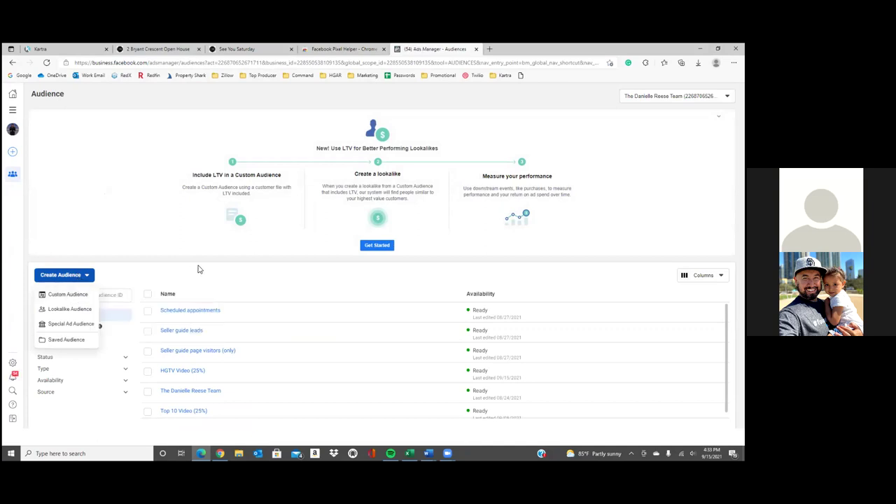
{"action": "left_click", "coordinate": [77, 296]}
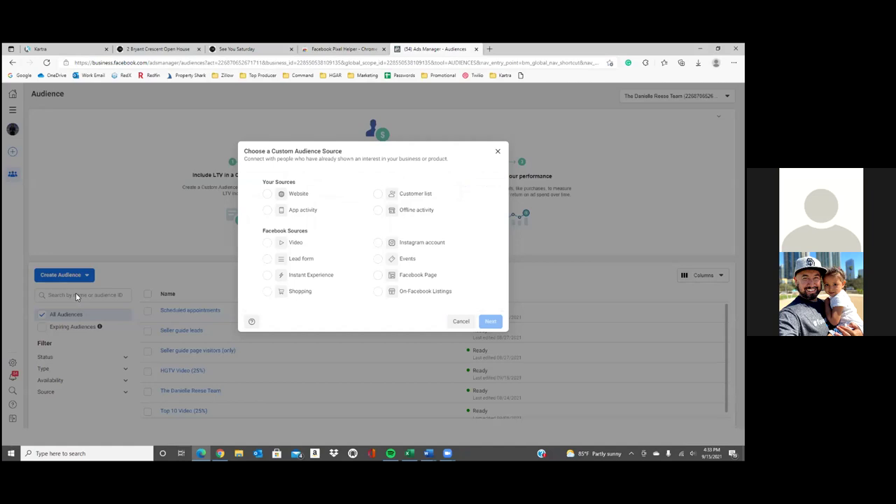
{"action": "left_click", "coordinate": [269, 198]}
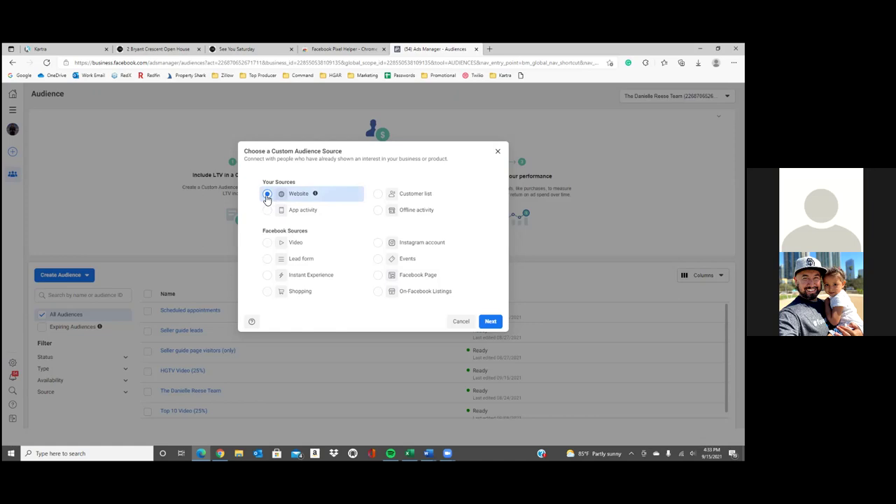
{"action": "left_click", "coordinate": [490, 322]}
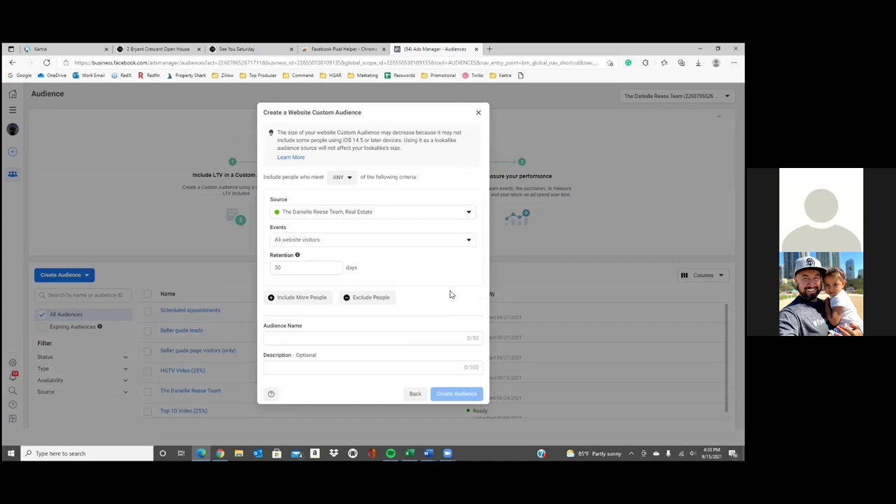
Set the audience event to 'People who visited specific web pages' and focus its URL box
{"action": "left_click", "coordinate": [359, 242]}
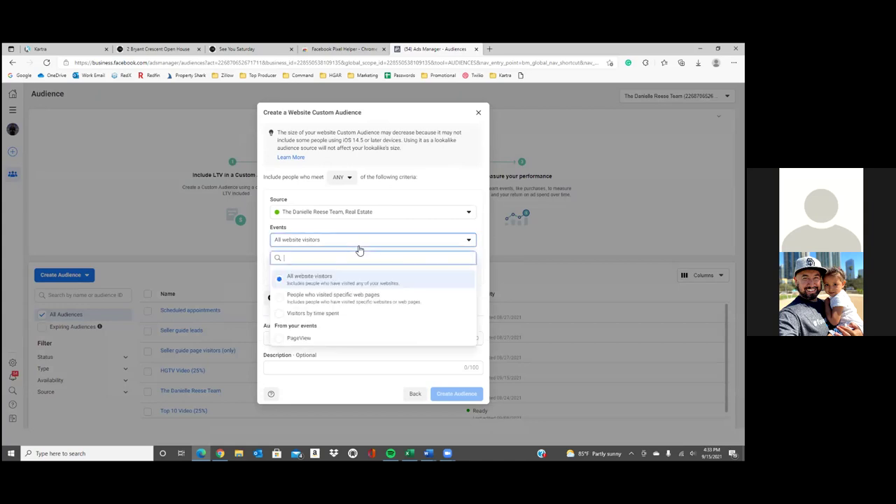
{"action": "mouse_move", "coordinate": [338, 302]}
{"action": "left_mouse_down"}
{"action": "mouse_move", "coordinate": [344, 320]}
{"action": "mouse_move", "coordinate": [345, 302]}
{"action": "left_mouse_up"}
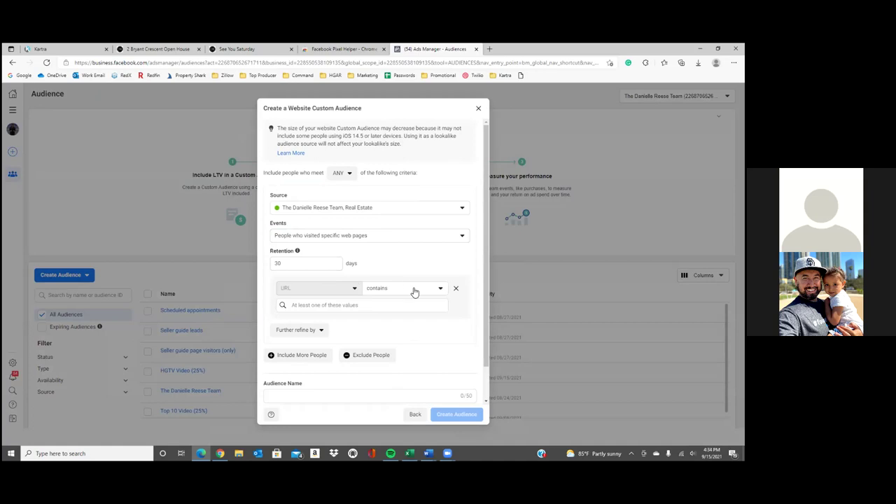
{"action": "left_click", "coordinate": [365, 307]}
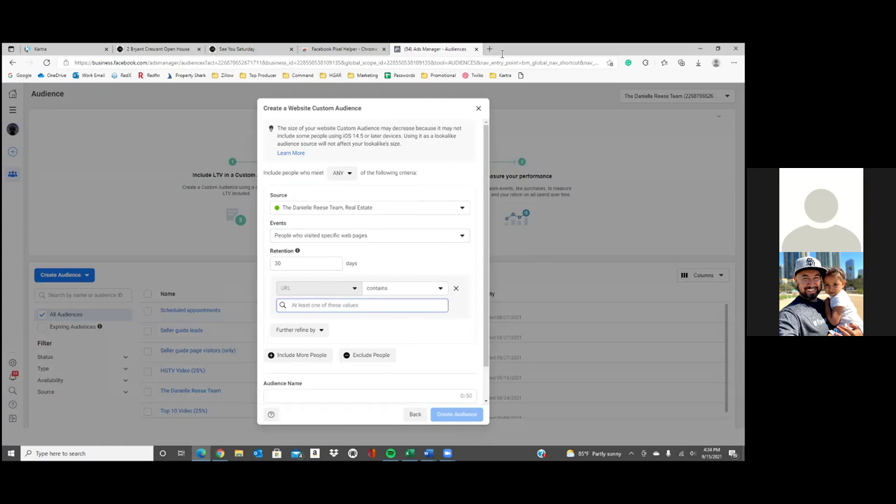
{"action": "key", "text": "alt+Tab"}
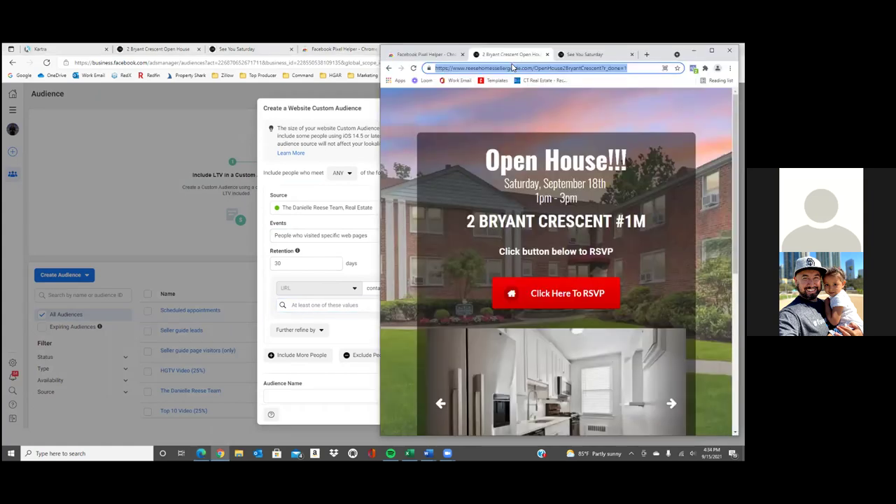
{"action": "left_click", "coordinate": [628, 68]}
{"action": "left_click_drag", "start_coordinate": [628, 68], "coordinate": [468, 68]}
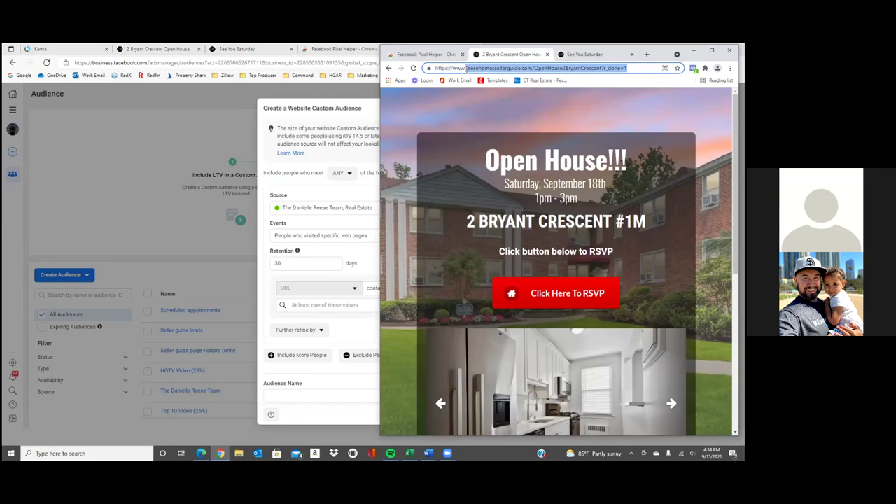
{"action": "left_click", "coordinate": [602, 68]}
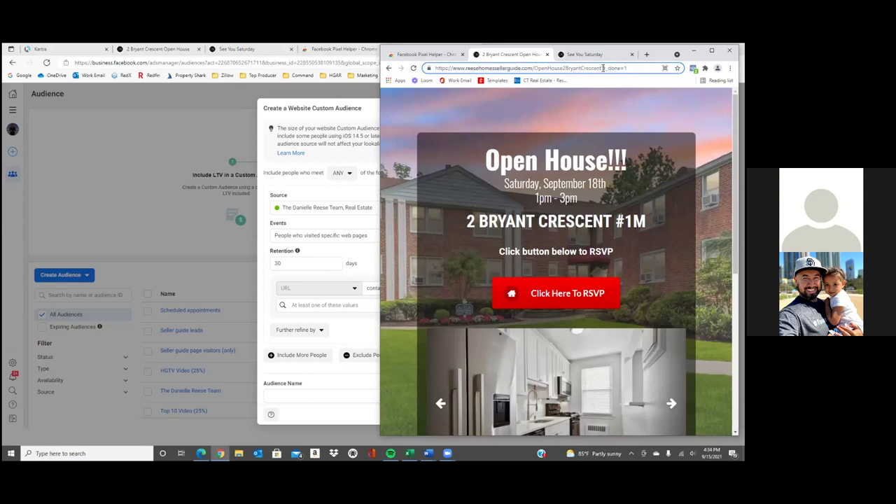
{"action": "left_click_drag", "start_coordinate": [603, 68], "coordinate": [468, 72]}
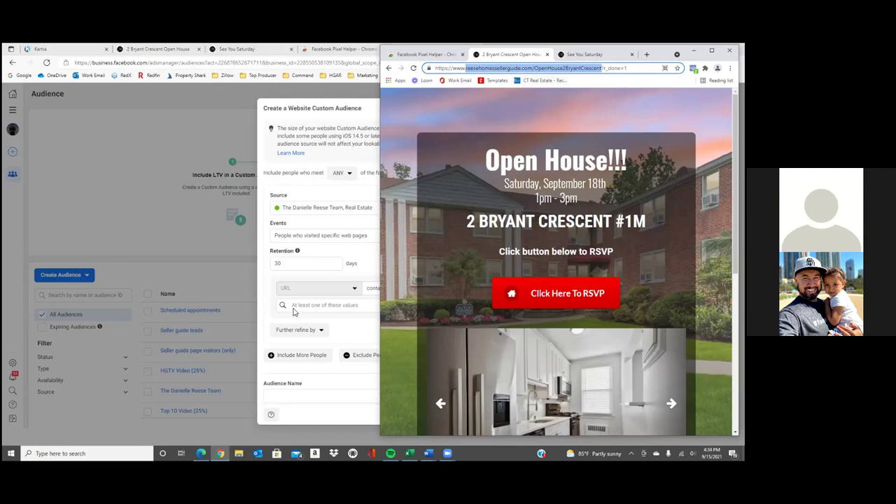
{"action": "left_click", "coordinate": [332, 304]}
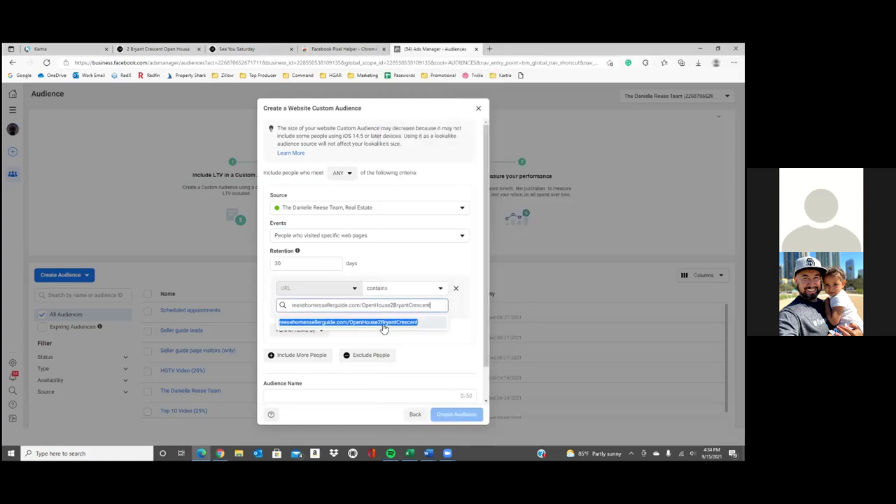
Add reesehomessellerguide.com/OpenHouse2BryantCrescent as the URL-contains rule value
{"action": "left_click", "coordinate": [427, 326]}
{"action": "left_click", "coordinate": [437, 352]}
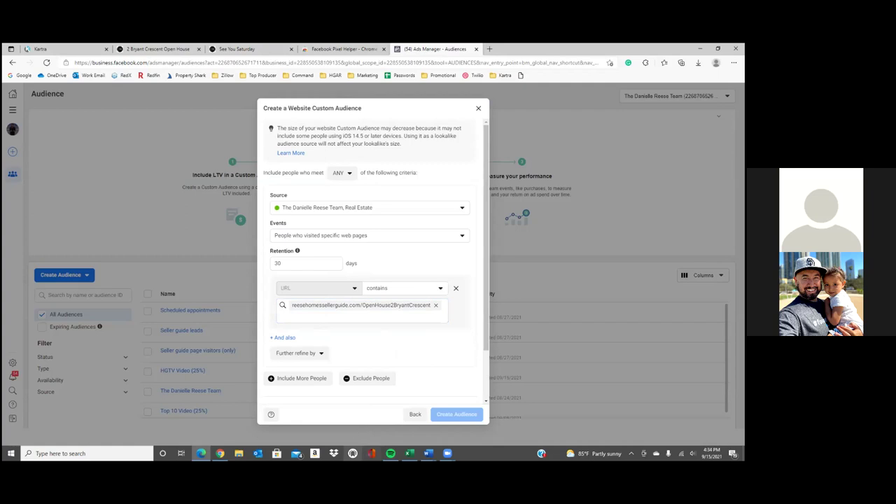
Copy the ScheduleYourCallNow thank-you page address, discarding the stray paste in the include rule
{"action": "key", "text": "alt+Tab"}
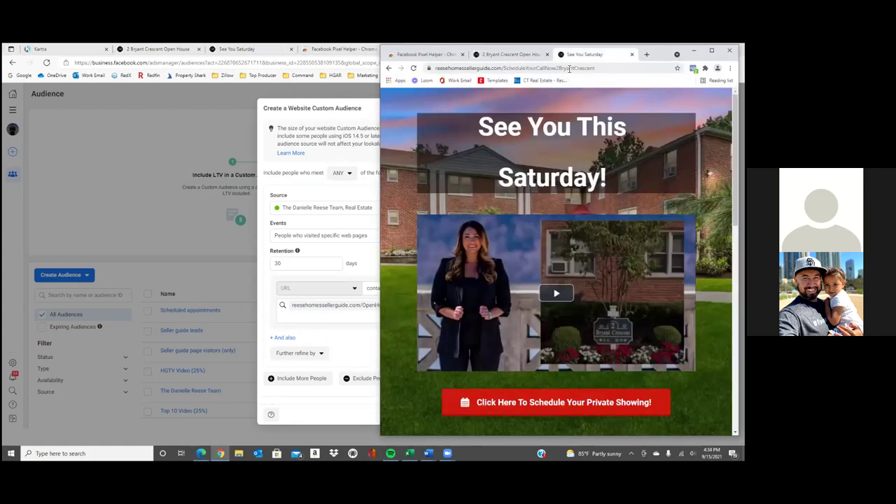
{"action": "left_click_drag", "start_coordinate": [595, 68], "coordinate": [433, 68]}
{"action": "key", "text": "ctrl+c"}
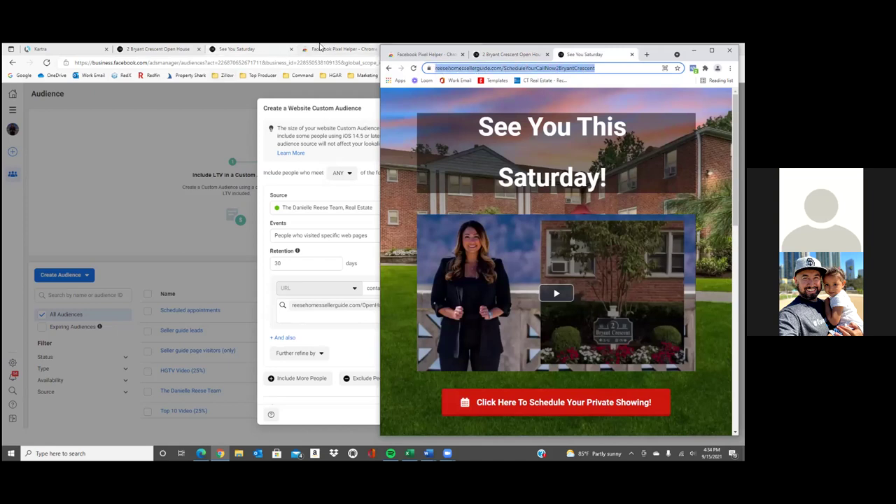
{"action": "left_click", "coordinate": [321, 324]}
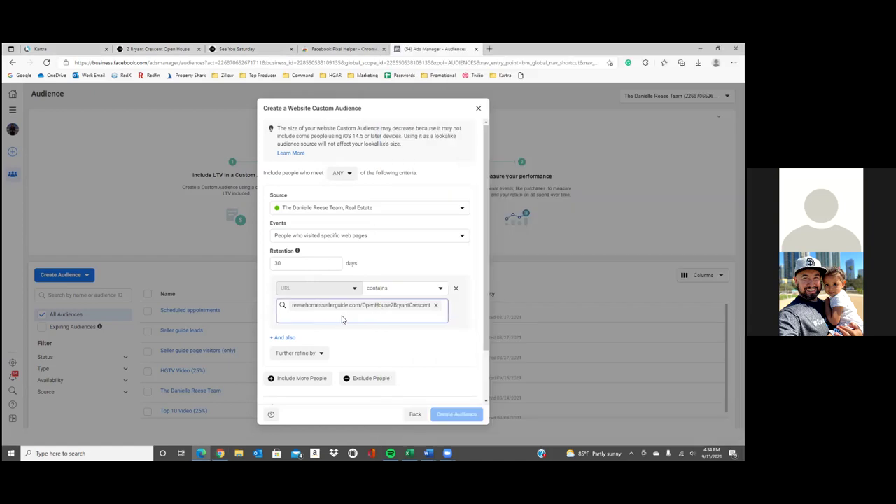
{"action": "type", "text": "https://www.reesehomesellerguide.com/ScheduleYourCallNow2BryantCrescent"}
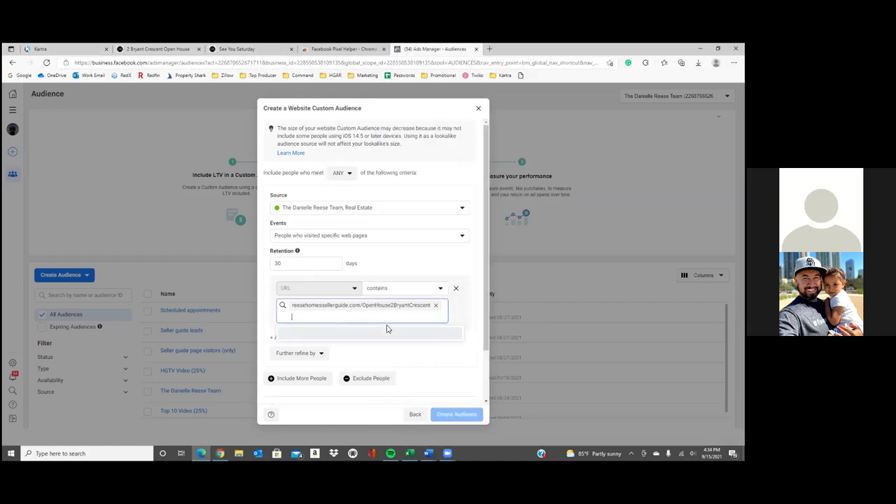
{"action": "left_click", "coordinate": [444, 361]}
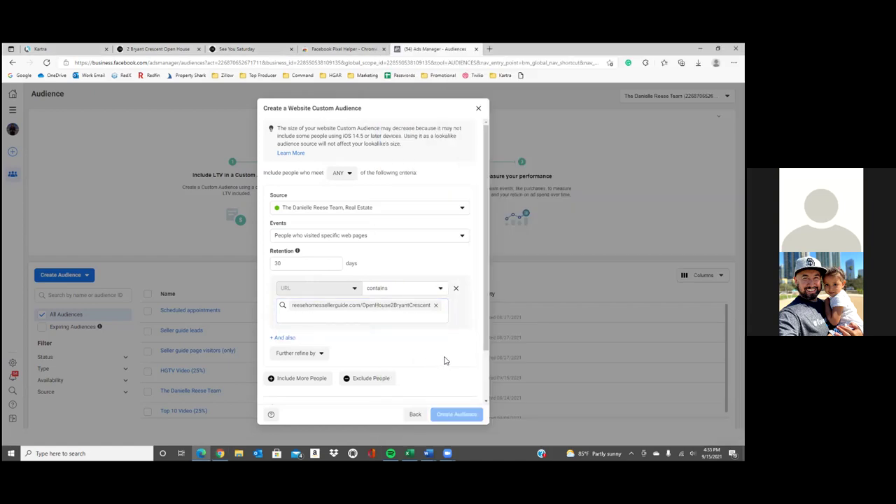
{"action": "scroll", "coordinate": [443, 361], "scroll_direction": "down", "scroll_amount": 2}
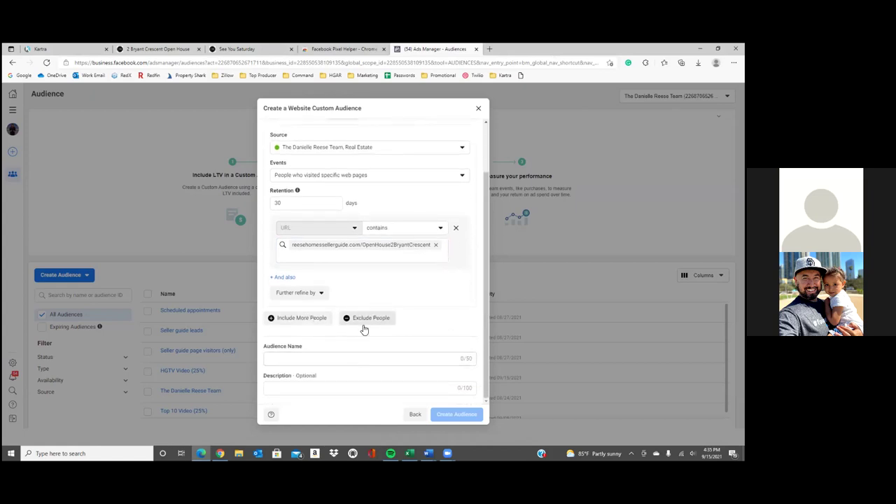
Add an exclusion rule for people who visited specific web pages
{"action": "left_click", "coordinate": [388, 322]}
{"action": "scroll", "coordinate": [356, 360], "scroll_direction": "down", "scroll_amount": 3}
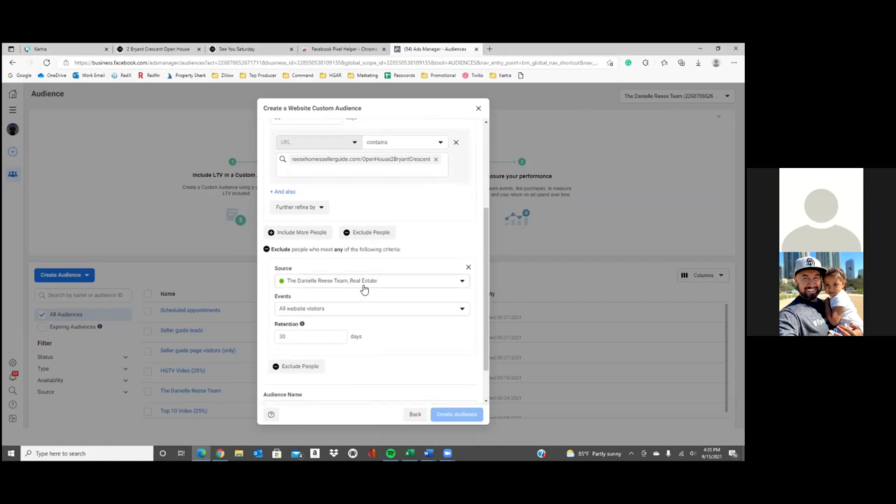
{"action": "left_click", "coordinate": [359, 313]}
{"action": "left_click", "coordinate": [361, 368]}
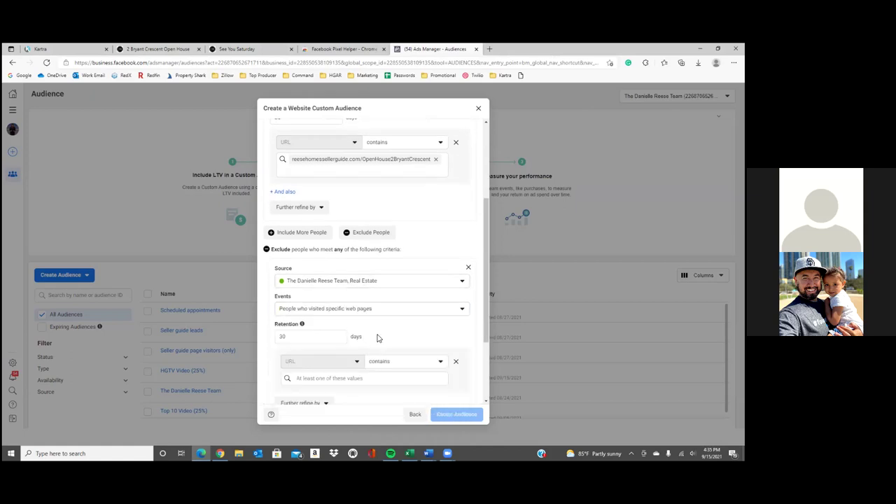
{"action": "scroll", "coordinate": [363, 350], "scroll_direction": "down", "scroll_amount": 2}
{"action": "left_click", "coordinate": [364, 336]}
{"action": "key", "text": "ctrl+v"}
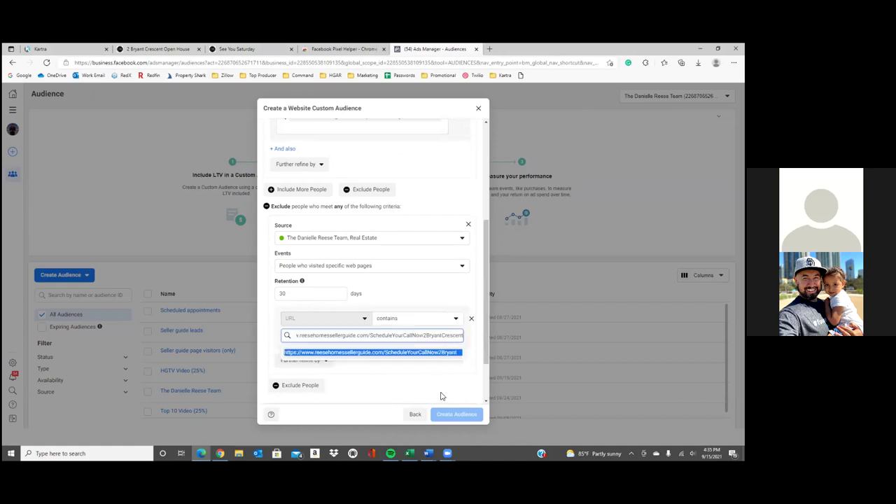
{"action": "left_click", "coordinate": [441, 394]}
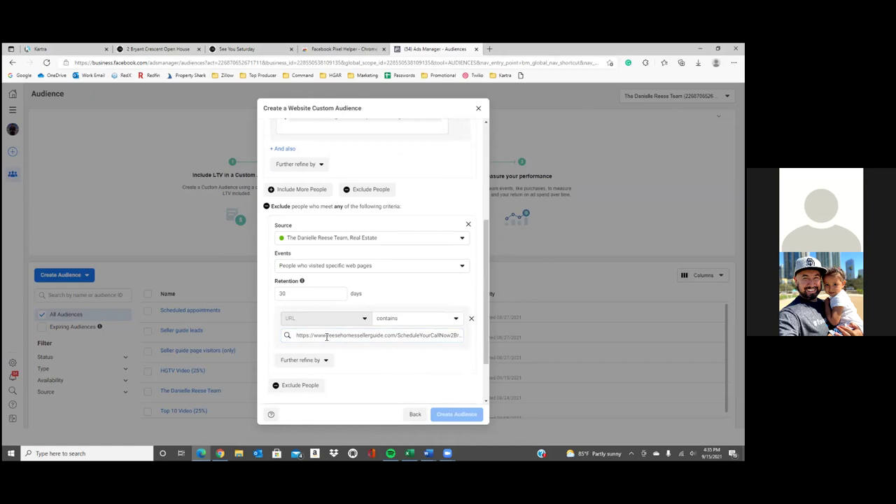
{"action": "left_click_drag", "start_coordinate": [329, 337], "coordinate": [270, 332]}
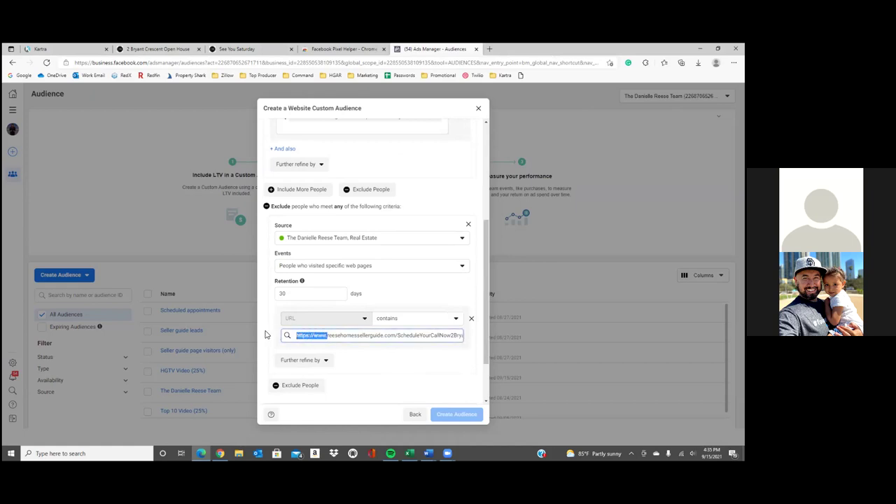
{"action": "key", "text": "BackSpace"}
{"action": "left_click_drag", "start_coordinate": [431, 336], "coordinate": [476, 338]}
{"action": "left_click", "coordinate": [452, 383]}
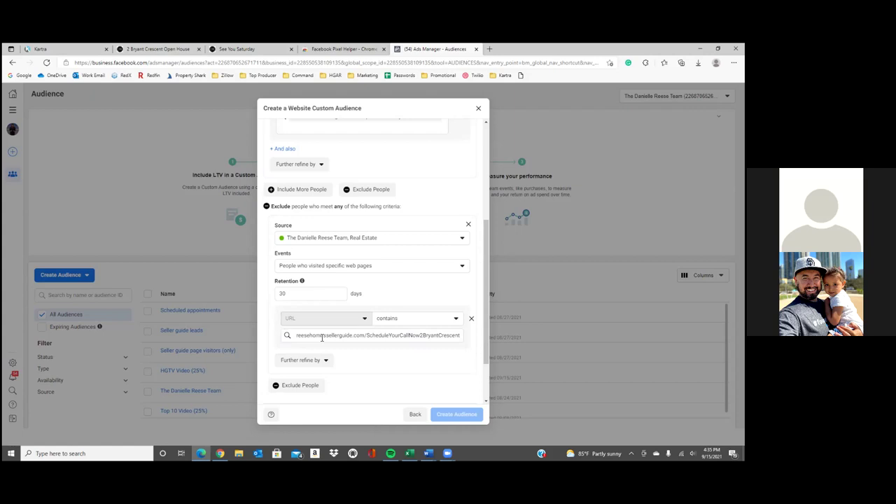
Copy the exclusion URL and test that it loads in a new browser tab
{"action": "triple_click", "coordinate": [322, 337]}
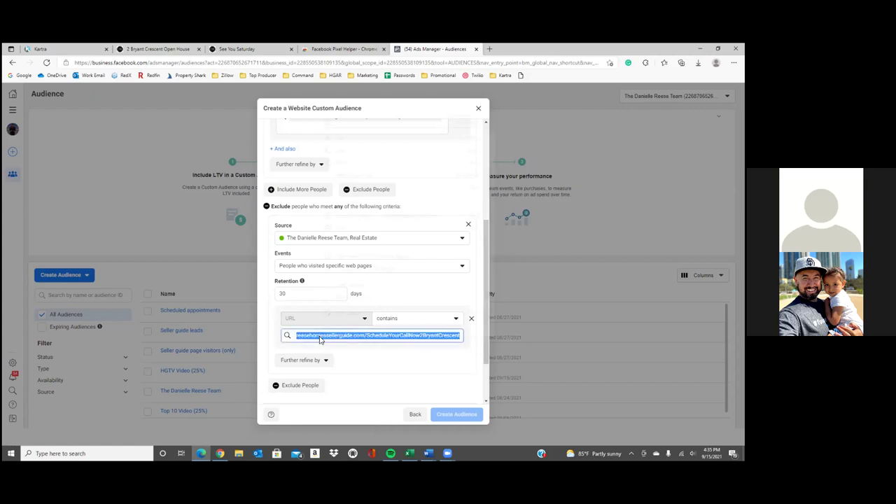
{"action": "right_click", "coordinate": [322, 338]}
{"action": "left_click", "coordinate": [364, 144]}
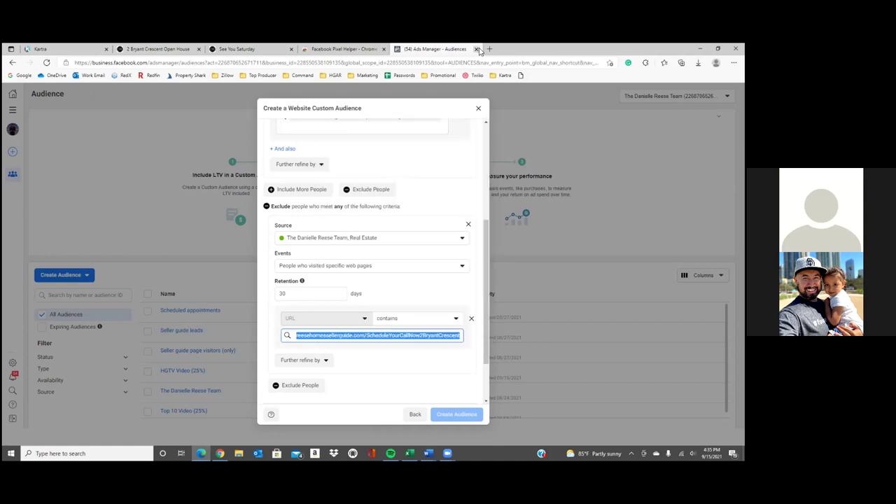
{"action": "left_click", "coordinate": [489, 49]}
{"action": "right_click", "coordinate": [479, 65]}
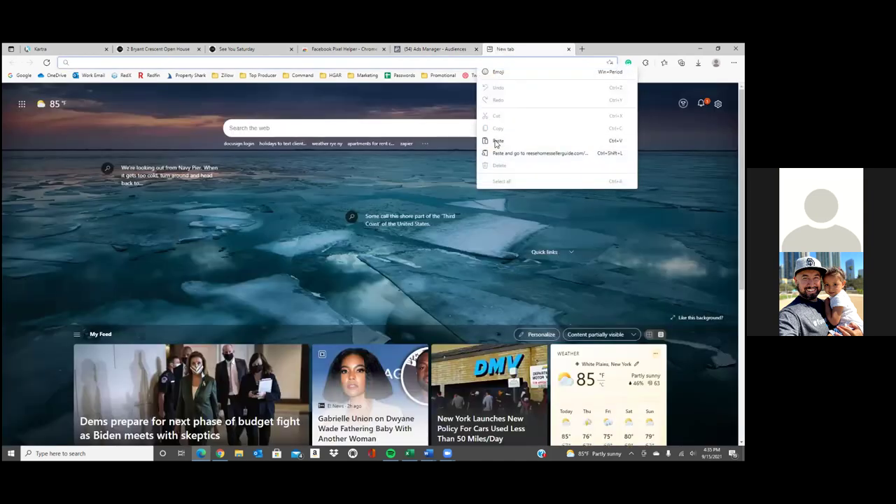
{"action": "left_click", "coordinate": [497, 140]}
{"action": "key", "text": "Return"}
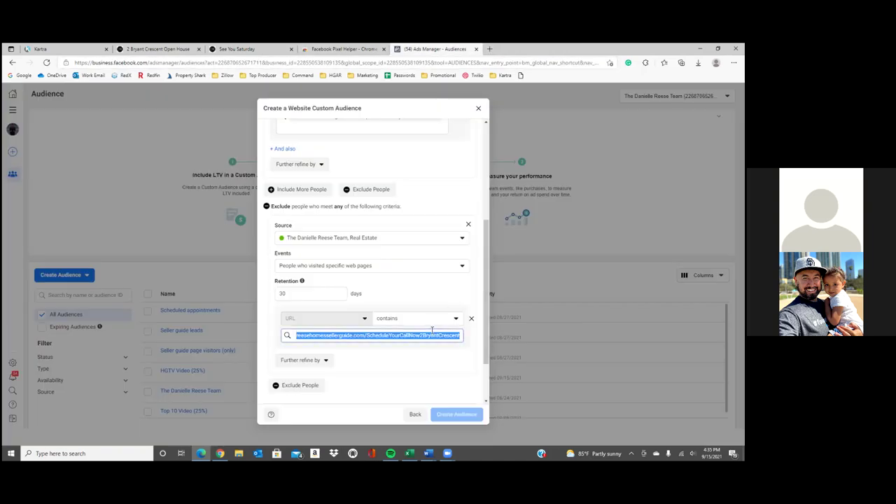
{"action": "left_click", "coordinate": [568, 50]}
Name the audience 'Open House Page Visitors (Only)'
{"action": "scroll", "coordinate": [436, 386], "scroll_direction": "down", "scroll_amount": 1}
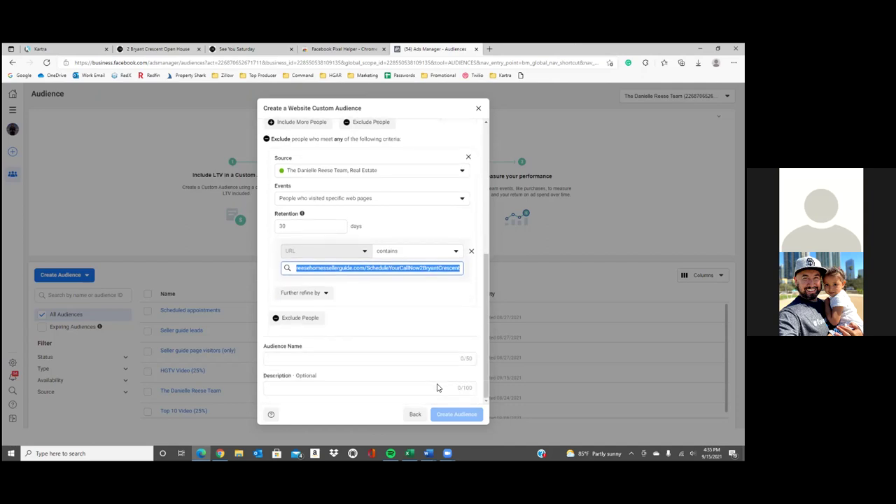
{"action": "left_click", "coordinate": [396, 361]}
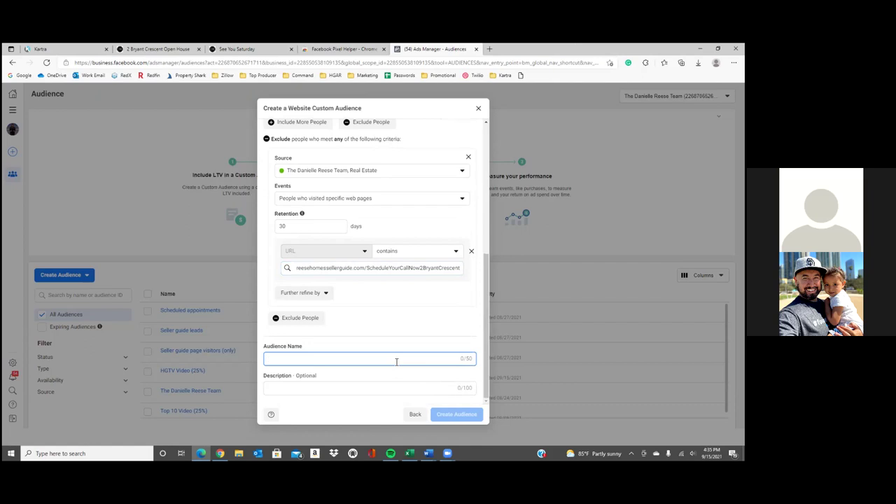
{"action": "type", "text": "Ope"}
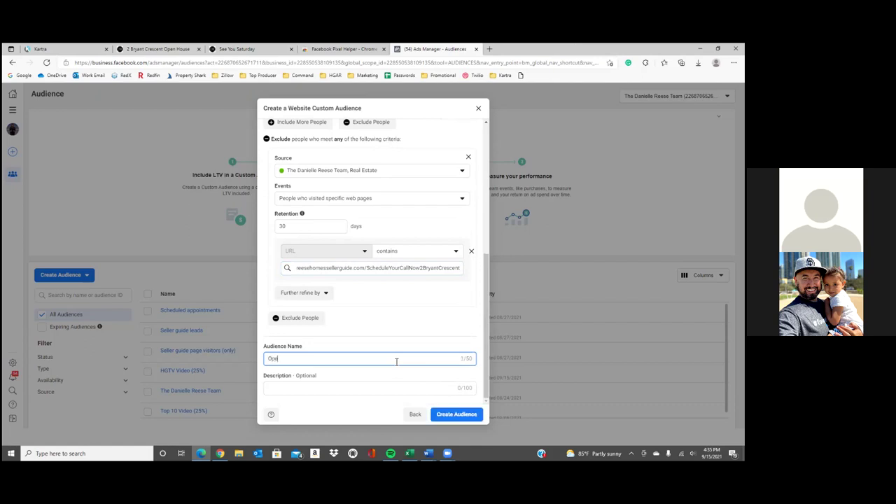
{"action": "type", "text": "n House Page Visitors (Only"}
Set both inclusion and exclusion retention to 90 days and create the audience
{"action": "double_click", "coordinate": [302, 232]}
{"action": "type", "text": "90"}
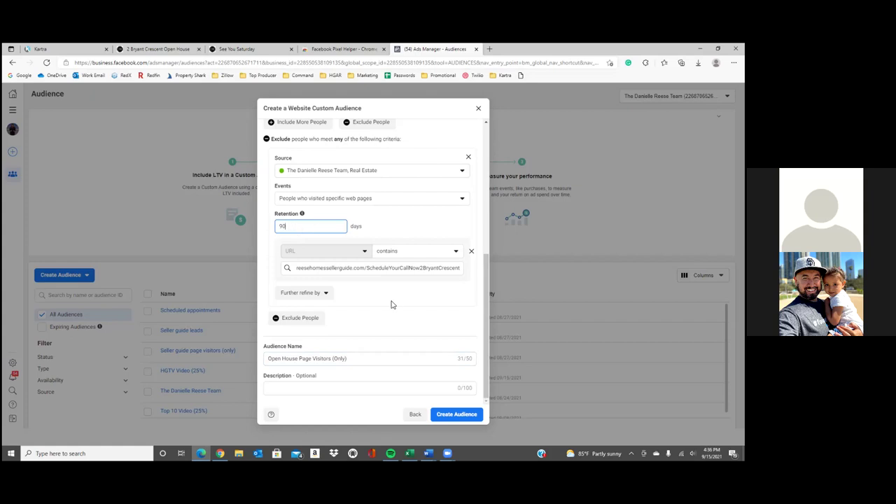
{"action": "scroll", "coordinate": [390, 303], "scroll_direction": "up", "scroll_amount": 3}
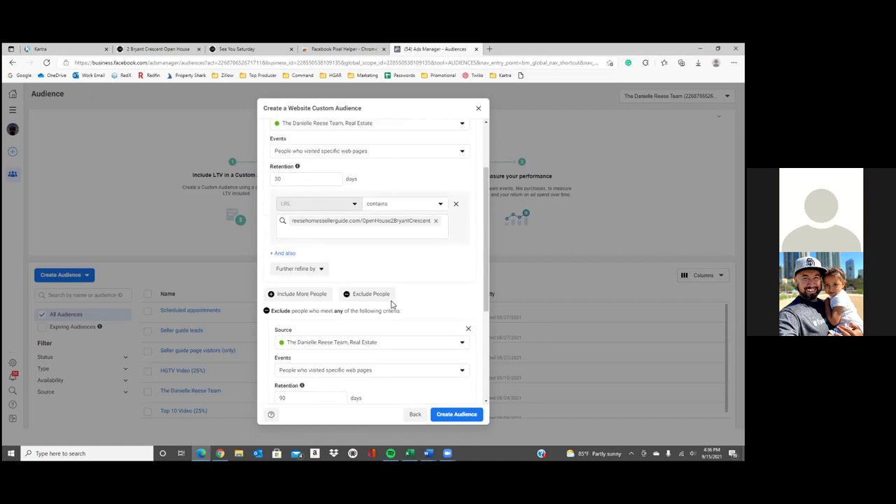
{"action": "double_click", "coordinate": [319, 181]}
{"action": "type", "text": "90"}
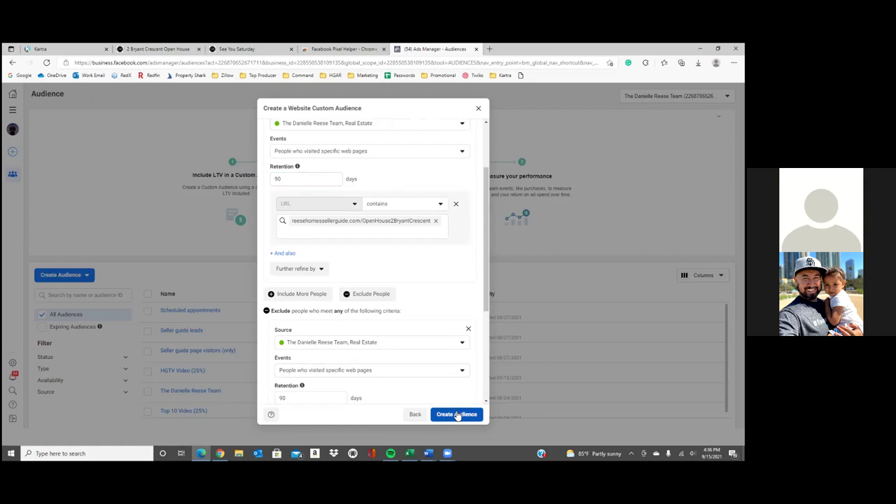
{"action": "left_click", "coordinate": [457, 415]}
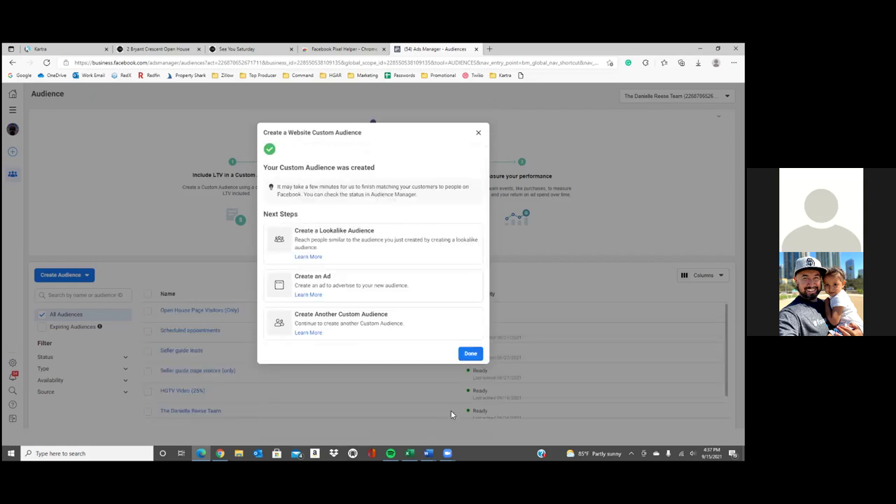
{"action": "left_click", "coordinate": [477, 354]}
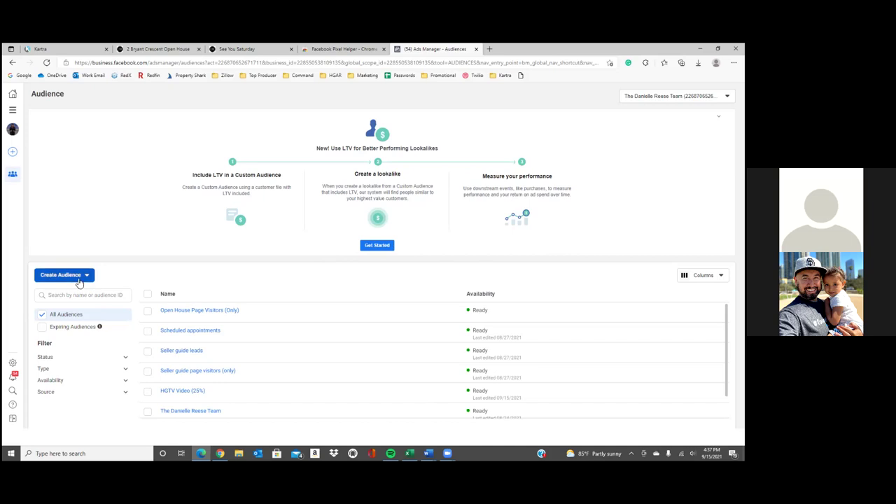
Start another Custom Audience with Website as the source
{"action": "left_click", "coordinate": [77, 278]}
{"action": "left_click", "coordinate": [71, 294]}
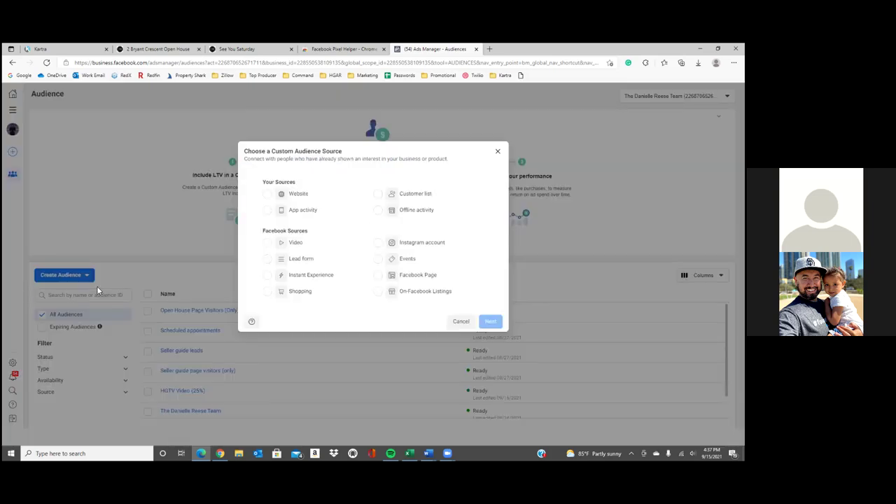
{"action": "left_click", "coordinate": [266, 195]}
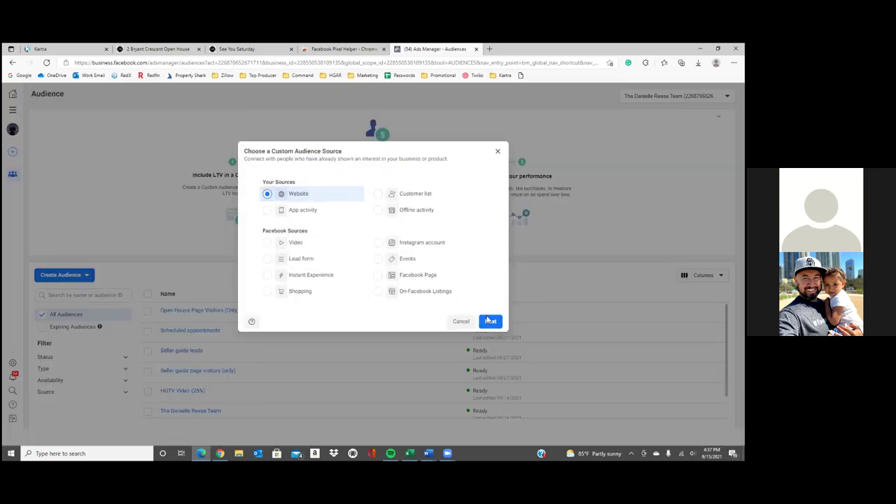
{"action": "left_click", "coordinate": [489, 321]}
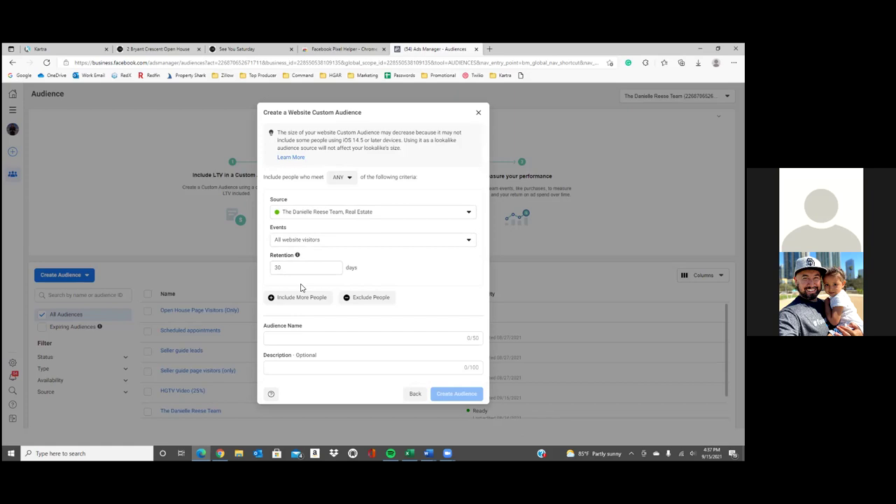
Target people who visited specific web pages with a 180-day retention
{"action": "left_click", "coordinate": [316, 242]}
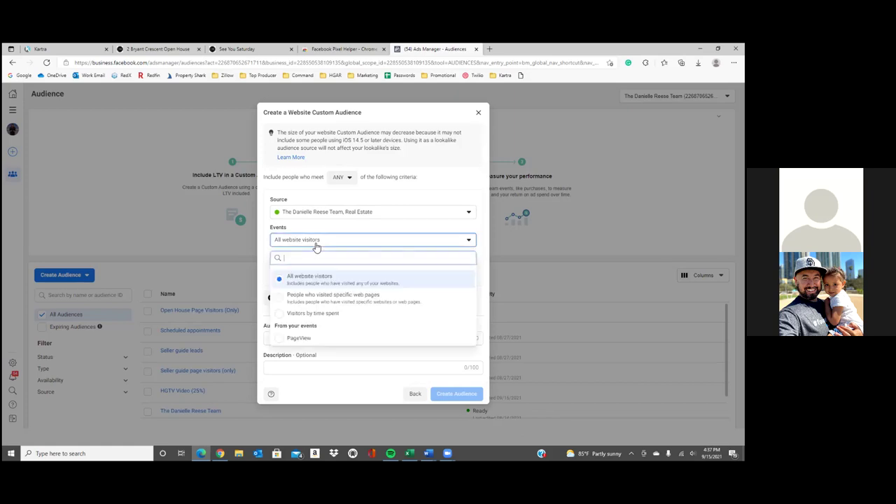
{"action": "left_click", "coordinate": [323, 298]}
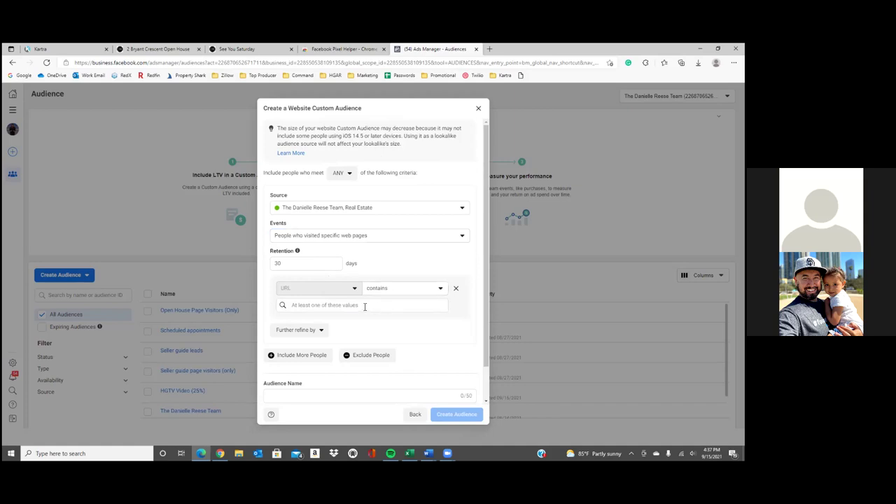
{"action": "left_click", "coordinate": [300, 267]}
{"action": "double_click", "coordinate": [302, 266]}
{"action": "type", "text": "180"}
Add the ScheduleYourCallNow2BryantCrescent page address as the URL-contains rule
{"action": "left_click", "coordinate": [334, 308]}
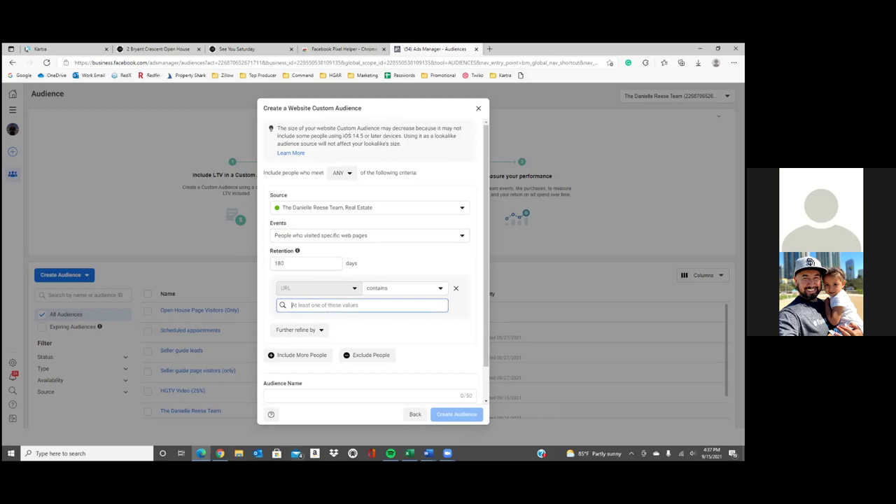
{"action": "left_click", "coordinate": [219, 454]}
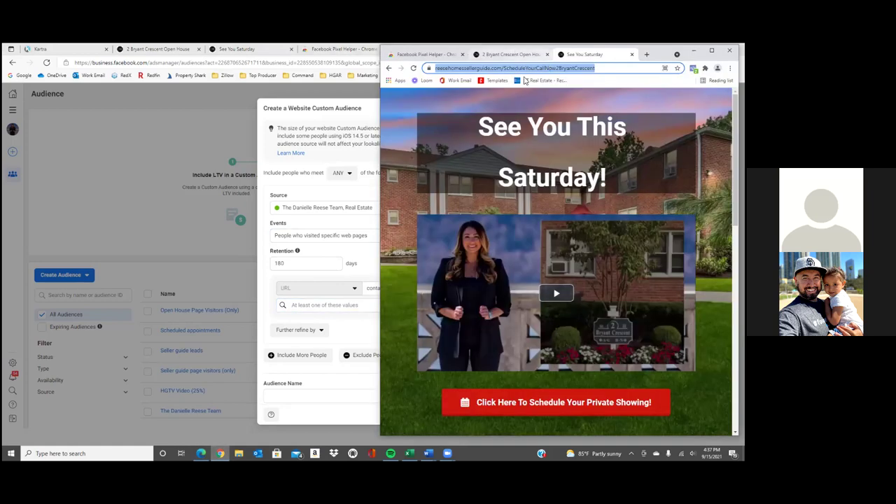
{"action": "right_click", "coordinate": [507, 73]}
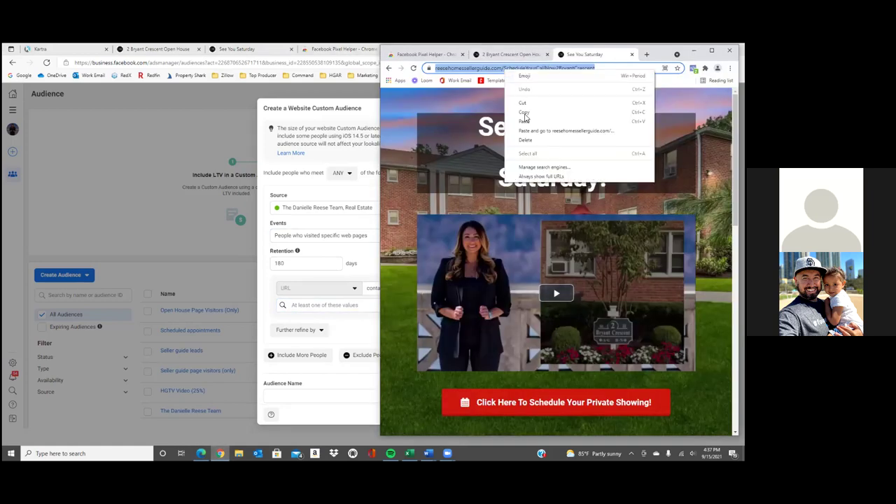
{"action": "left_click", "coordinate": [523, 116]}
{"action": "left_click", "coordinate": [341, 309]}
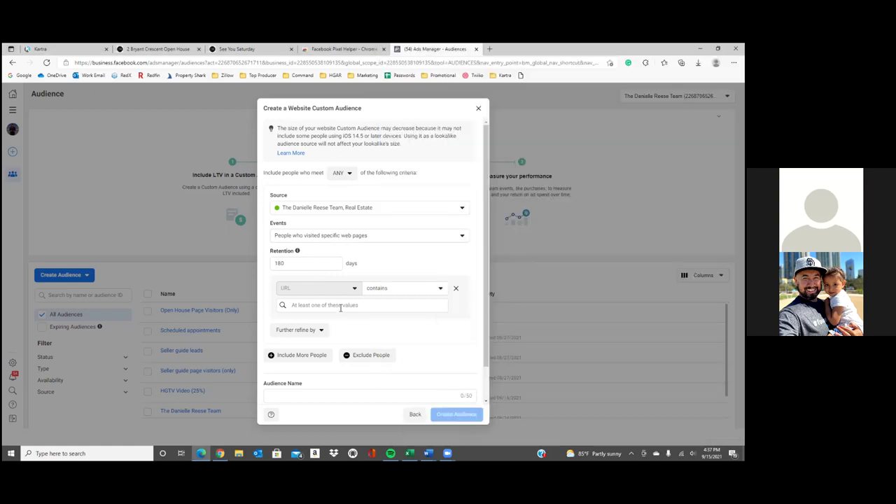
{"action": "type", "text": "https://www.reesehomesellerguide.com/ScheduleYourCallNow2BryantCrescent"}
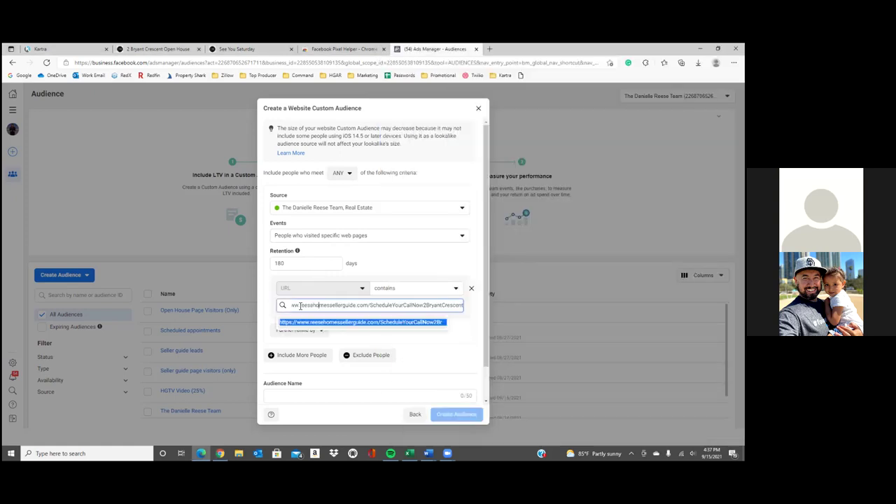
{"action": "triple_click", "coordinate": [299, 305]}
{"action": "left_click", "coordinate": [299, 306]}
{"action": "key", "text": "BackSpace"}
{"action": "key", "text": "BackSpace"}
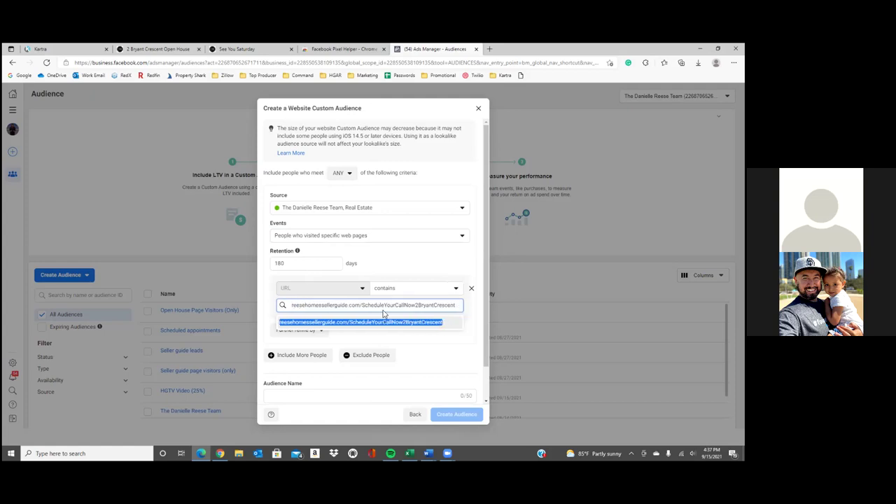
{"action": "key", "text": "Return"}
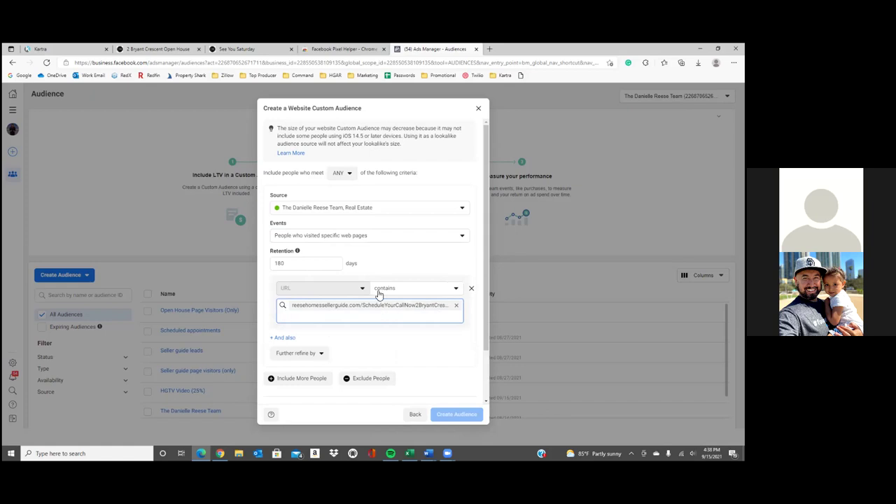
{"action": "scroll", "coordinate": [339, 356], "scroll_direction": "down", "scroll_amount": 1}
{"action": "left_click", "coordinate": [335, 357]}
{"action": "type", "text": "O"}
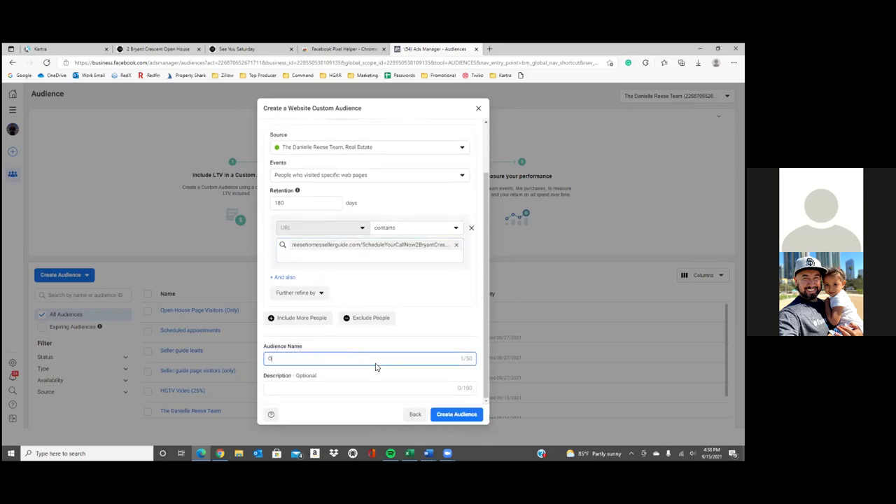
{"action": "type", "text": "pen House Leas"}
{"action": "type", "text": "s ("}
{"action": "left_click", "coordinate": [444, 407]}
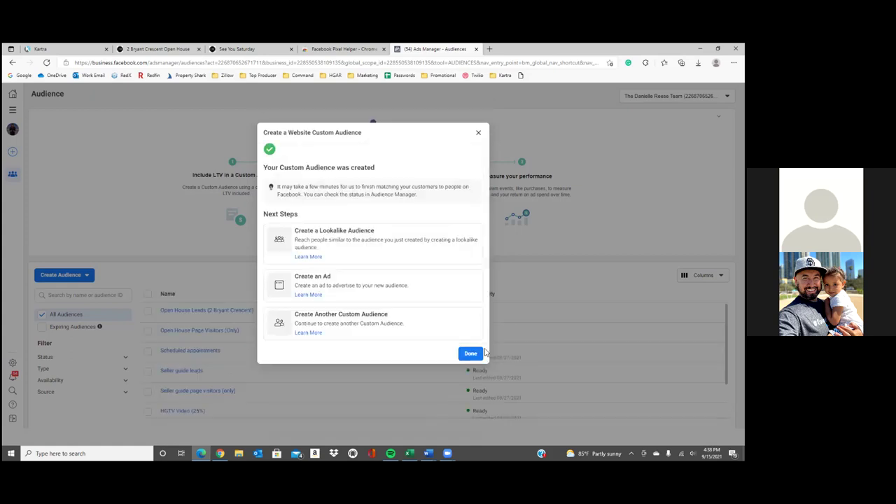
Close the 'Your Custom Audience was created' confirmation with Done
{"action": "left_click", "coordinate": [470, 354]}
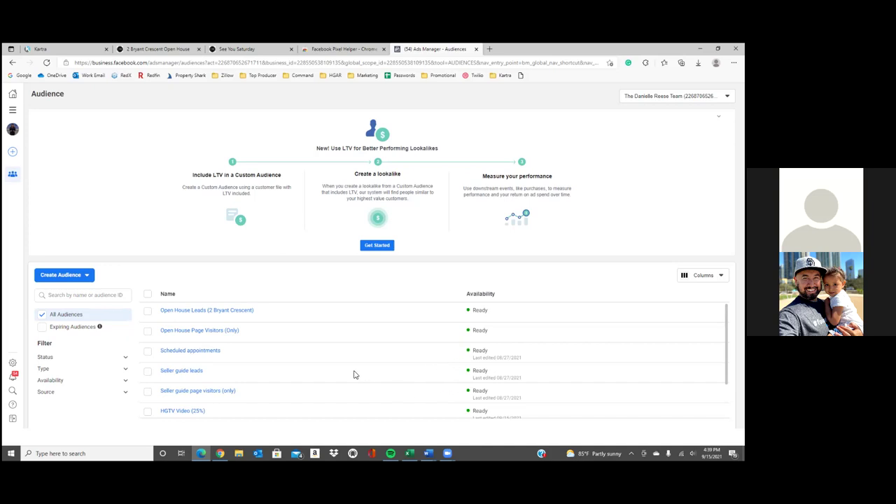
{"action": "left_click", "coordinate": [13, 111]}
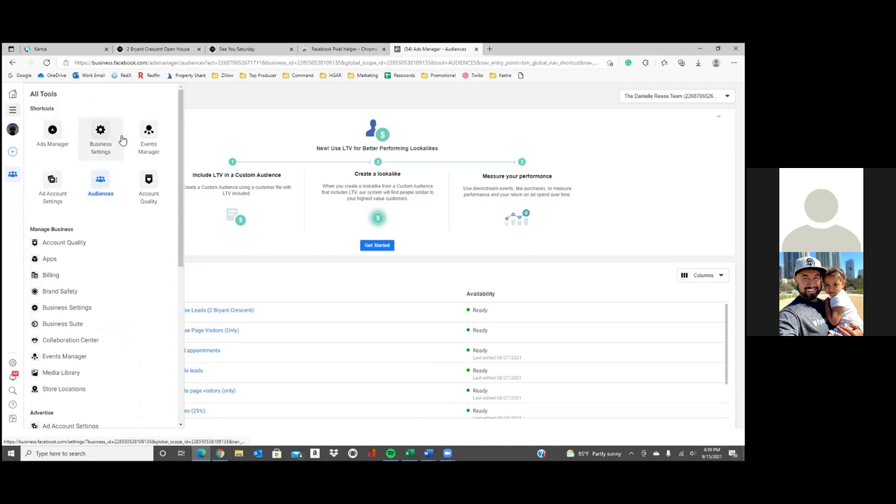
{"action": "left_click", "coordinate": [150, 140]}
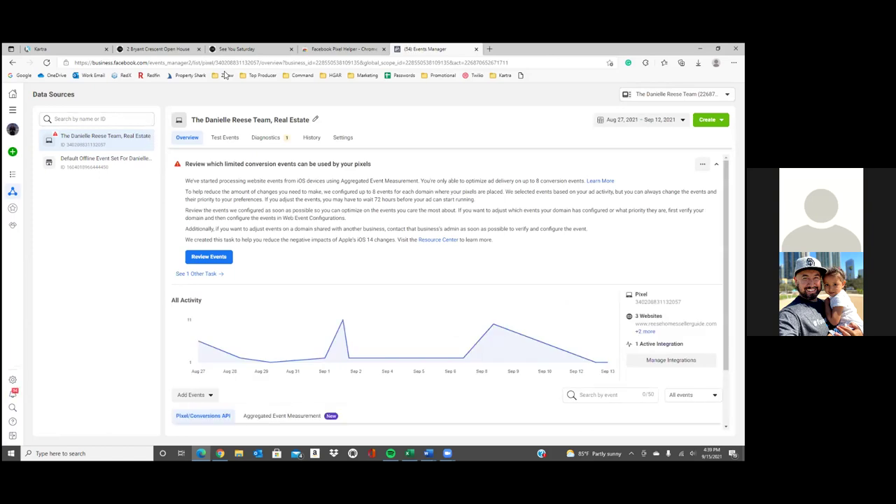
{"action": "left_click", "coordinate": [161, 49]}
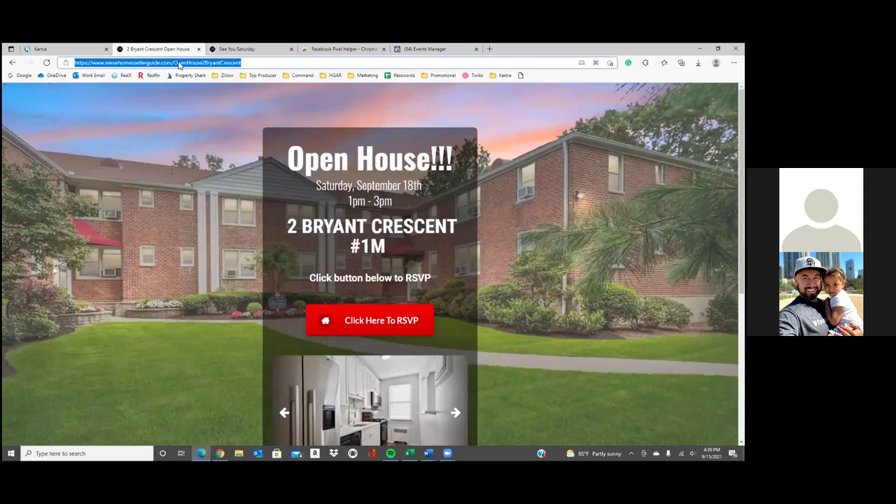
Reload the open-house page and the See You Saturday page
{"action": "left_click", "coordinate": [203, 67]}
{"action": "key", "text": "Return"}
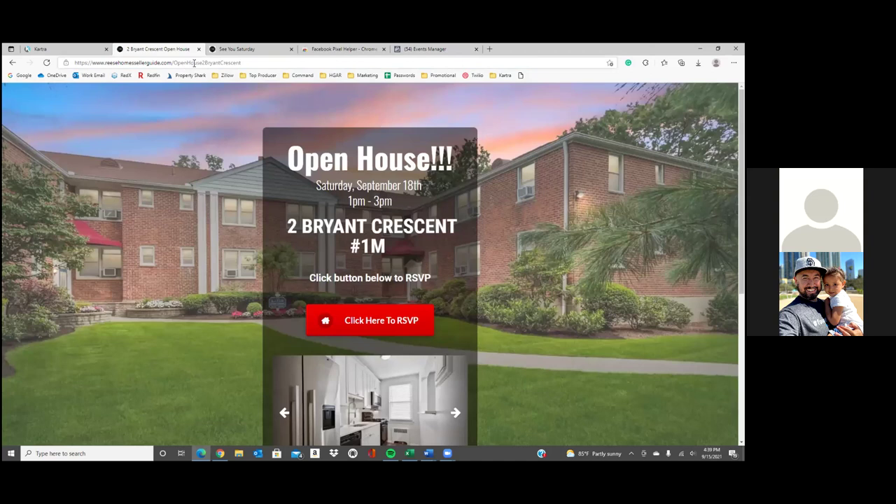
{"action": "left_click", "coordinate": [236, 49]}
{"action": "left_click", "coordinate": [236, 64]}
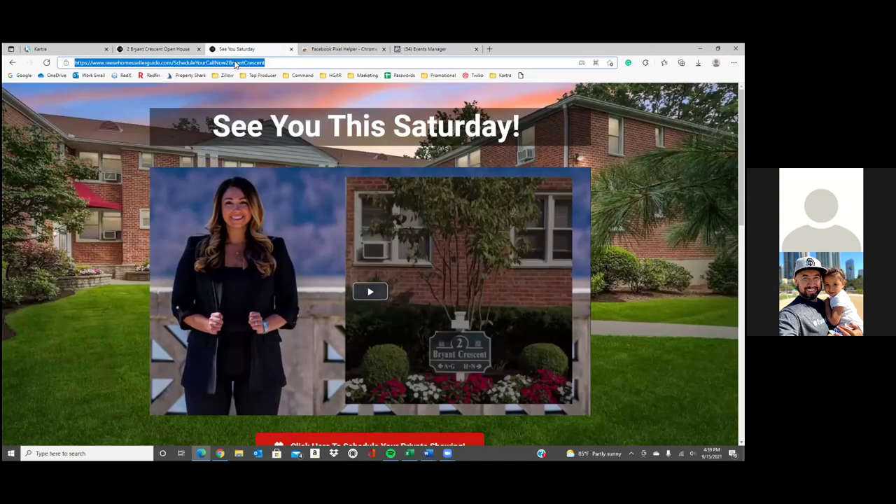
{"action": "key", "text": "Return"}
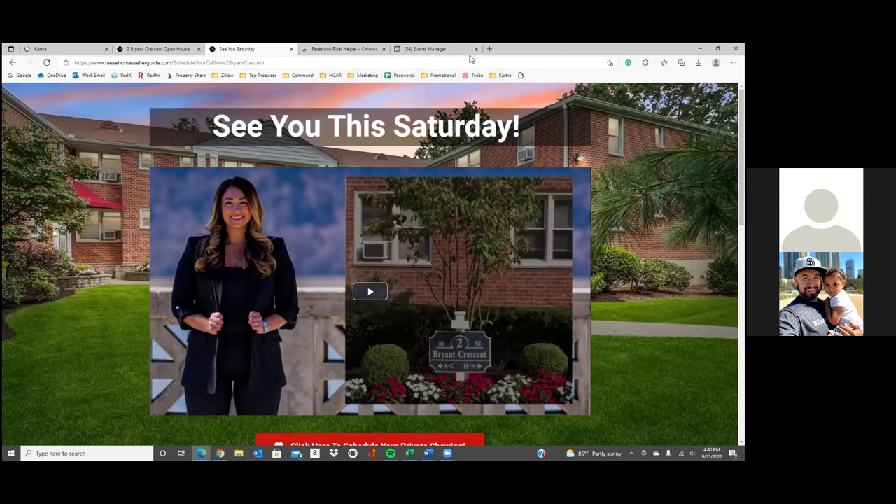
Copy the See You Saturday page address and return to Events Manager
{"action": "left_click", "coordinate": [177, 62]}
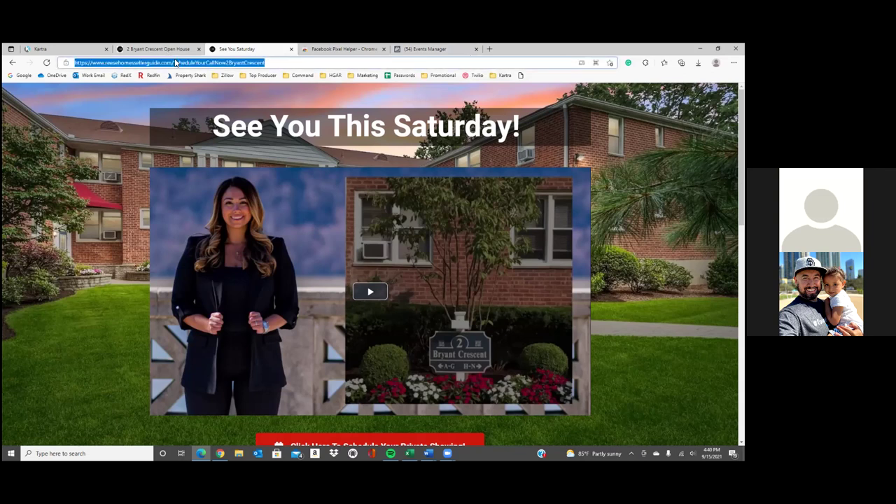
{"action": "left_click_drag", "start_coordinate": [266, 62], "coordinate": [104, 63]}
{"action": "right_click", "coordinate": [118, 65]}
{"action": "left_click", "coordinate": [146, 127]}
{"action": "left_click", "coordinate": [427, 49]}
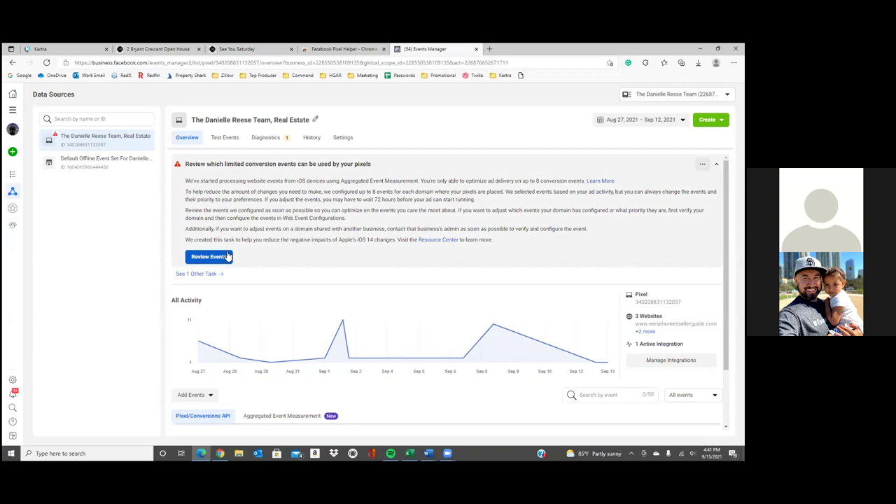
Review the pixel's web events, then show Custom Conversions, listing only Seller guide leads
{"action": "left_click", "coordinate": [228, 256]}
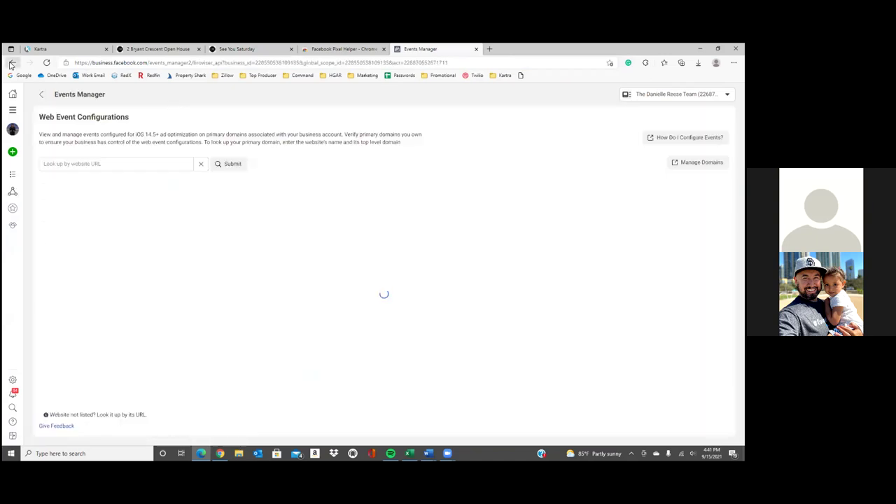
{"action": "left_click", "coordinate": [11, 64]}
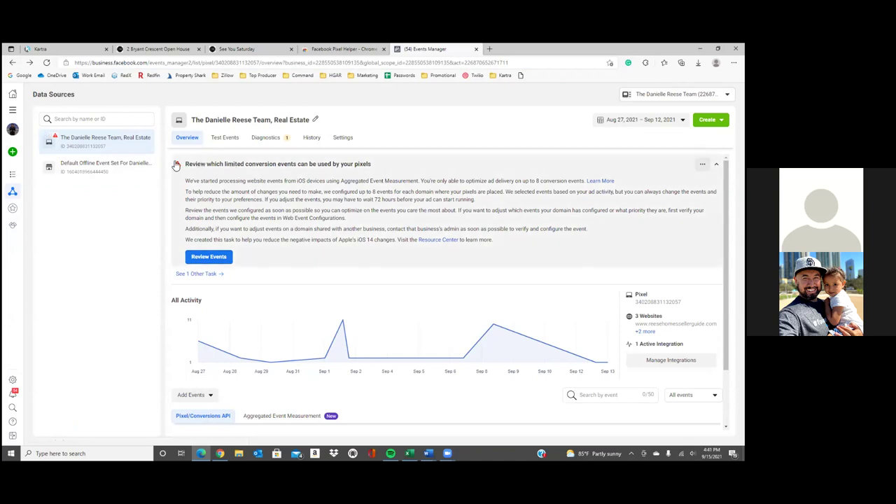
{"action": "mouse_move", "coordinate": [8, 192]}
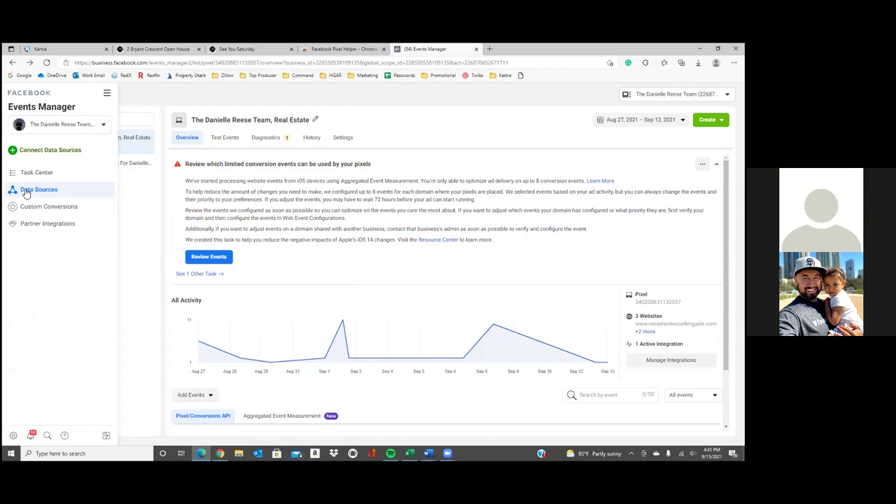
{"action": "left_click", "coordinate": [28, 210]}
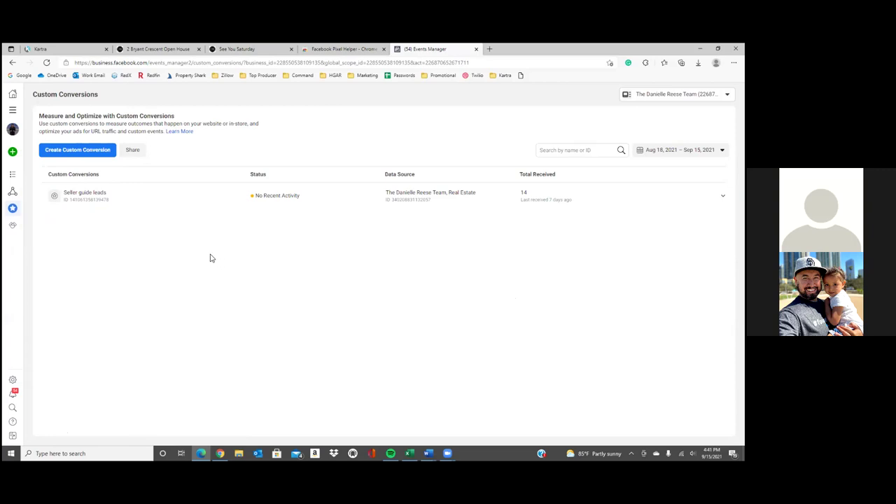
Start a new custom conversion optimizing for the standard Lead event
{"action": "left_click", "coordinate": [91, 151]}
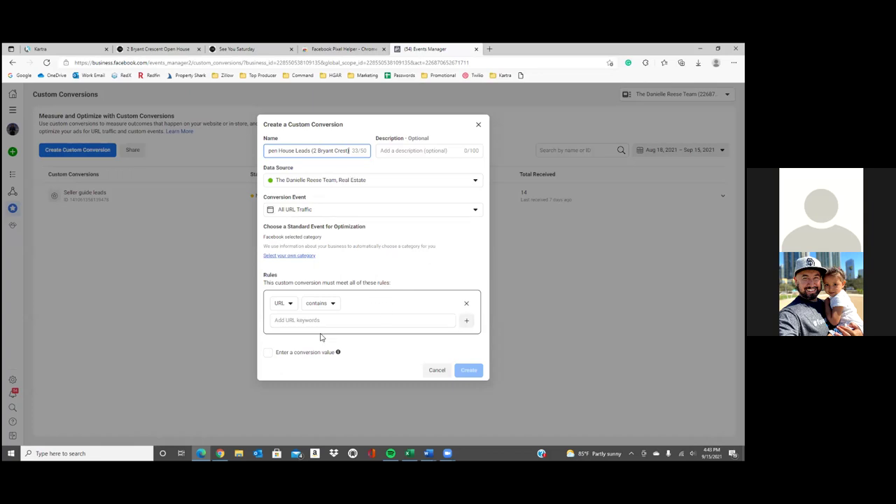
{"action": "left_click", "coordinate": [305, 257]}
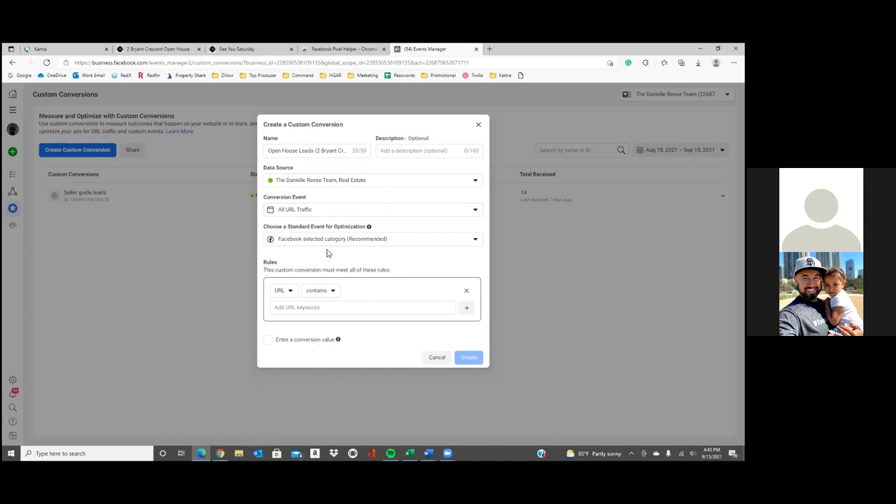
{"action": "left_click", "coordinate": [360, 241]}
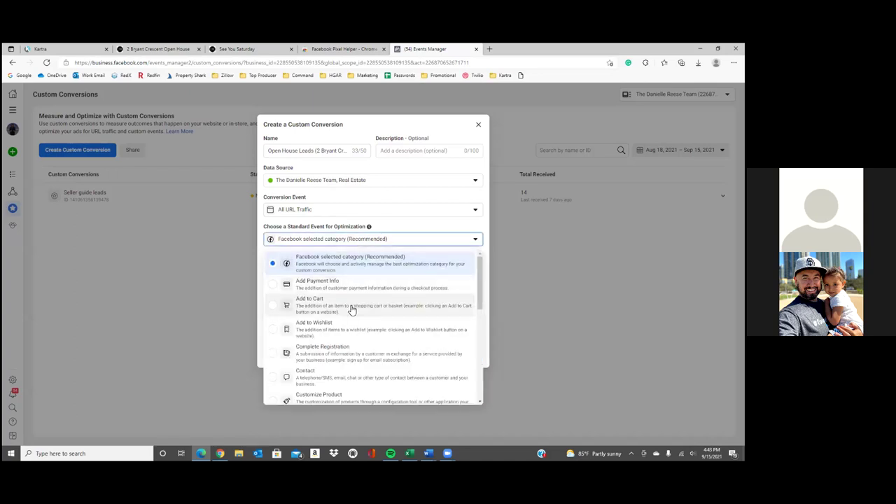
{"action": "scroll", "coordinate": [366, 393], "scroll_direction": "down", "scroll_amount": 3}
{"action": "left_click", "coordinate": [365, 347]}
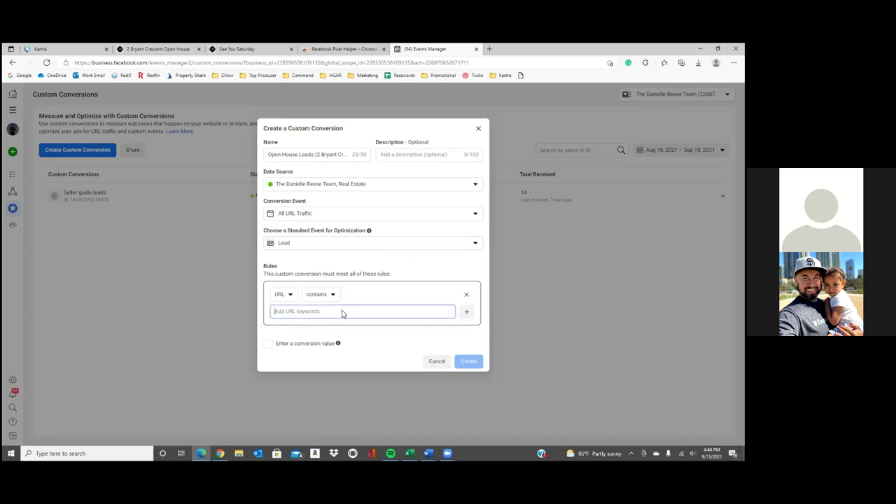
{"action": "right_click", "coordinate": [383, 311]}
{"action": "left_click", "coordinate": [388, 172]}
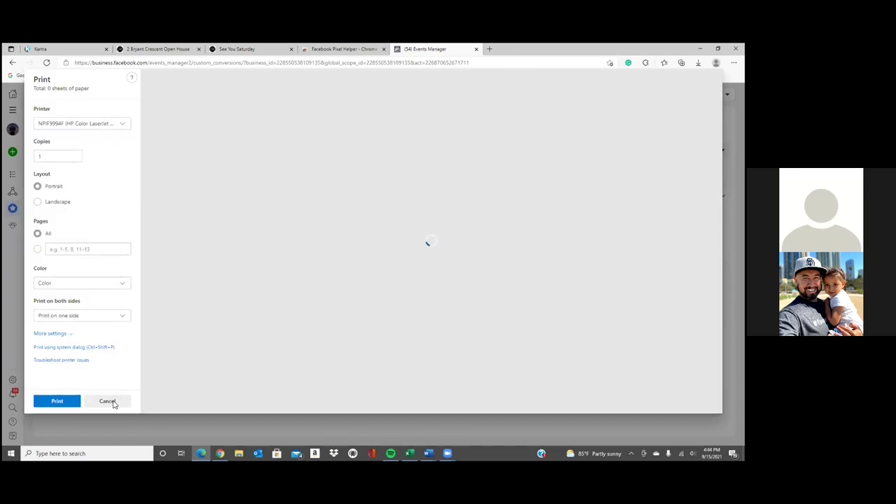
{"action": "left_click", "coordinate": [107, 402]}
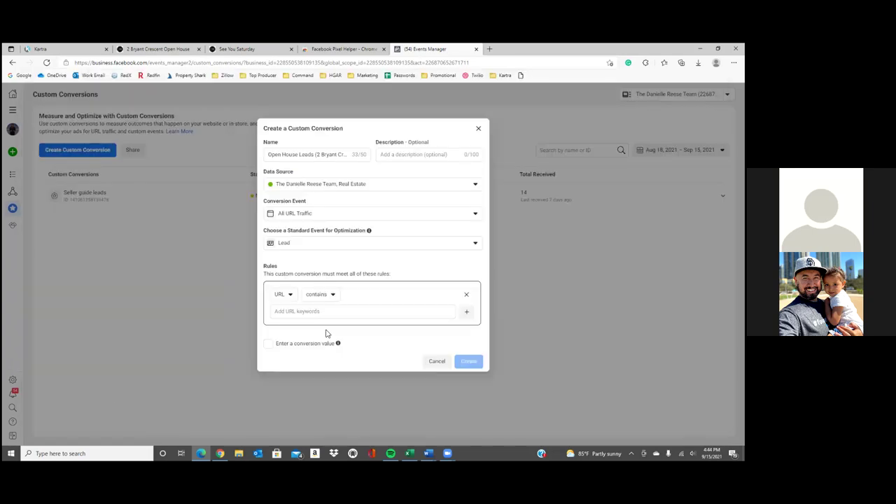
{"action": "left_click", "coordinate": [339, 311]}
{"action": "key", "text": "ctrl+v"}
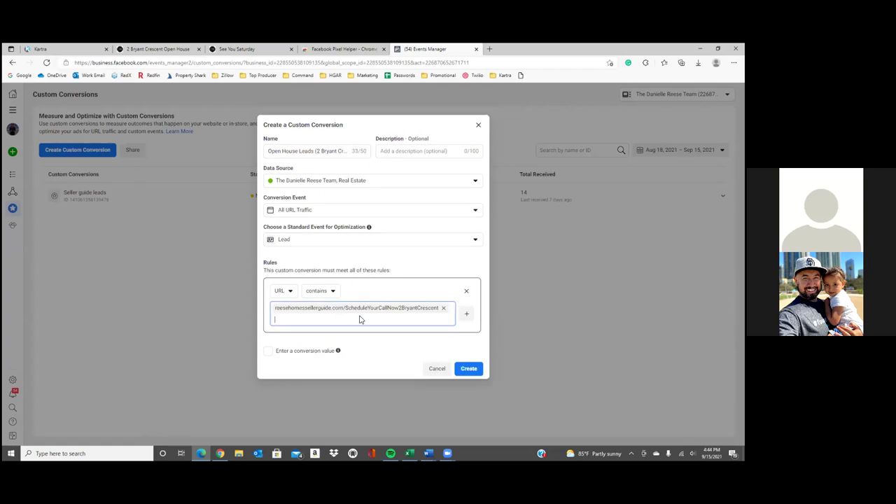
{"action": "left_click", "coordinate": [463, 339]}
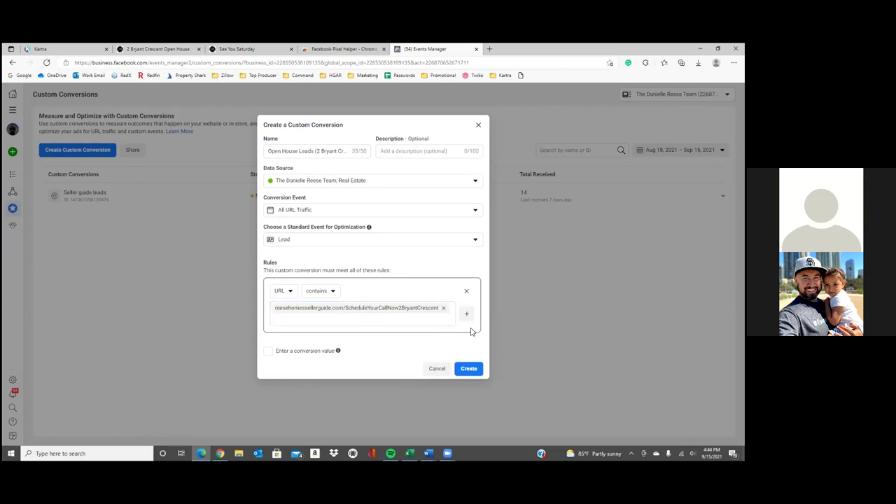
{"action": "left_click", "coordinate": [468, 369]}
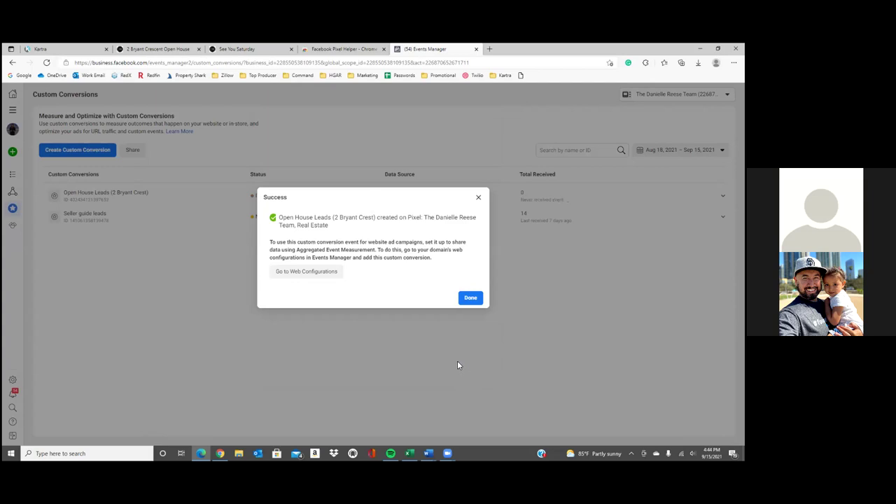
Dismiss the confirmation and reach Web Event Configurations through Aggregated Event Measurement
{"action": "left_click", "coordinate": [471, 297]}
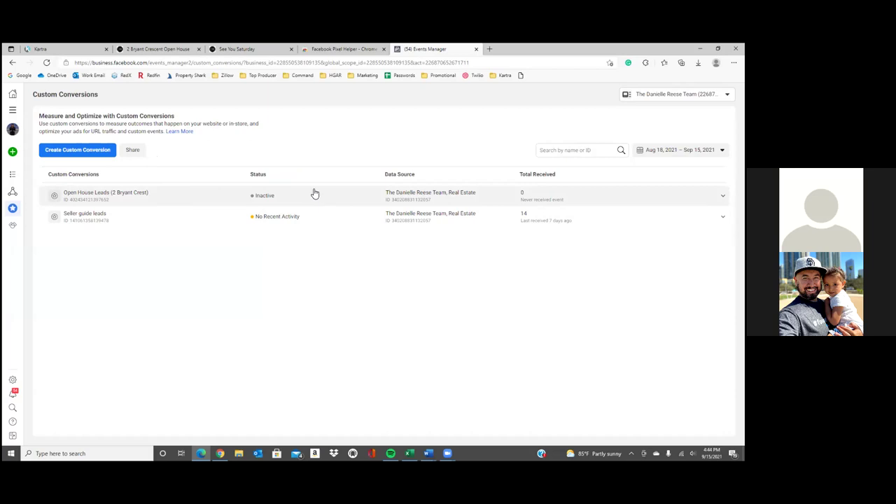
{"action": "mouse_move", "coordinate": [13, 189]}
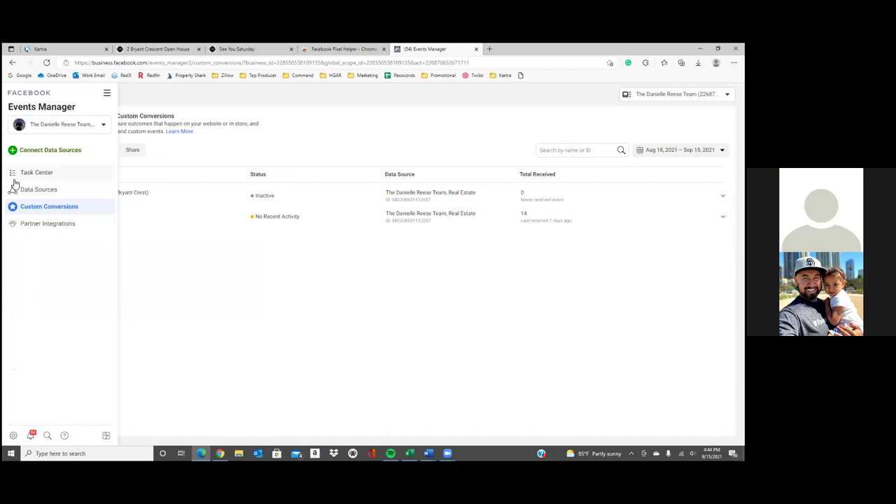
{"action": "left_click", "coordinate": [106, 95]}
{"action": "left_click", "coordinate": [243, 133]}
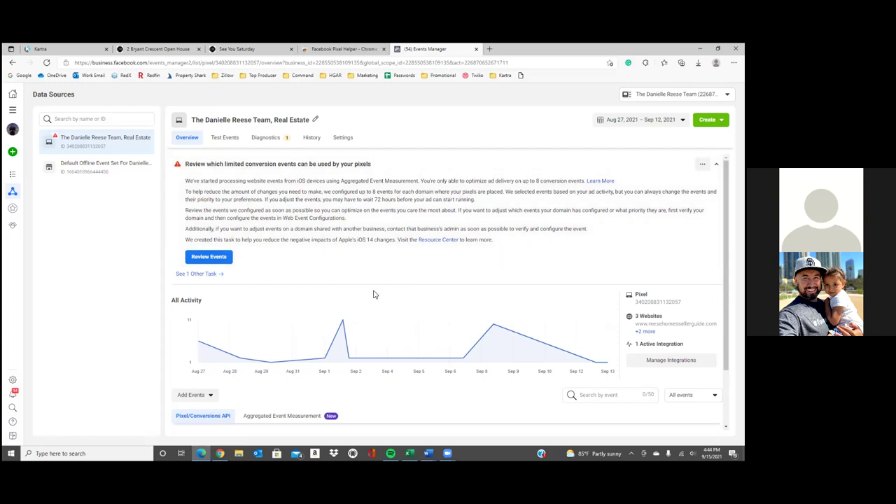
{"action": "left_click", "coordinate": [301, 417]}
{"action": "scroll", "coordinate": [301, 419], "scroll_direction": "down", "scroll_amount": 3}
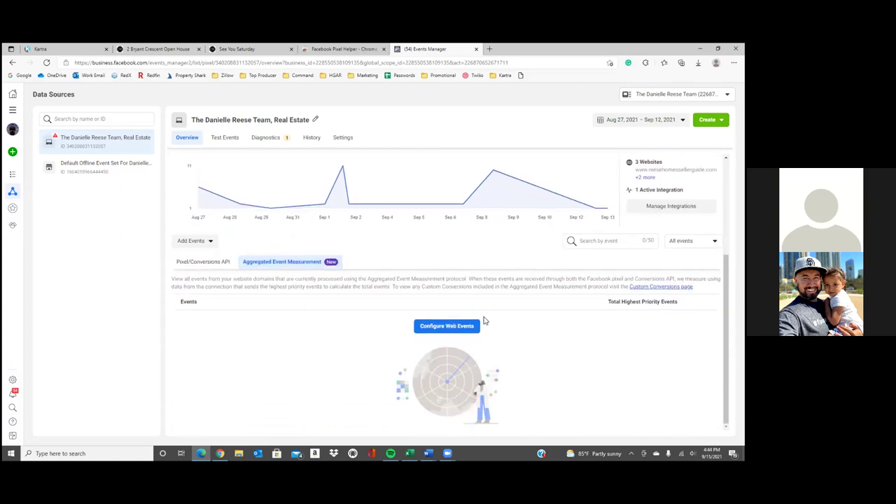
{"action": "left_click", "coordinate": [470, 327]}
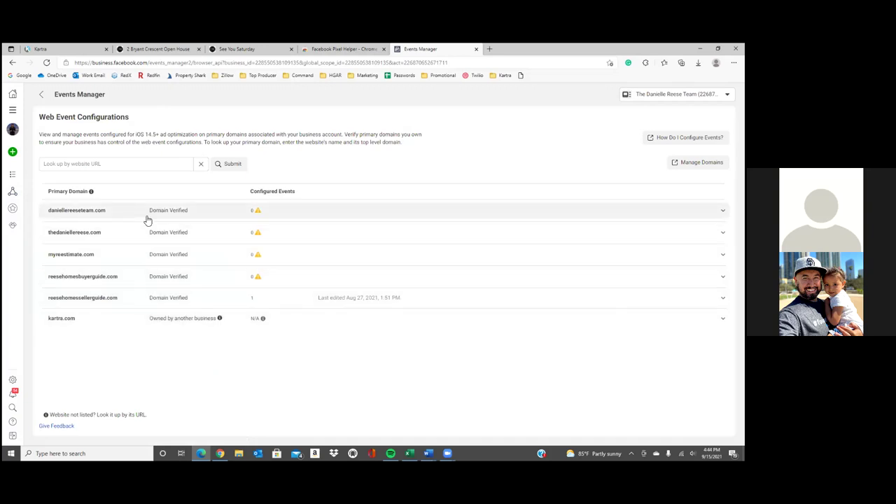
{"action": "left_click", "coordinate": [124, 299]}
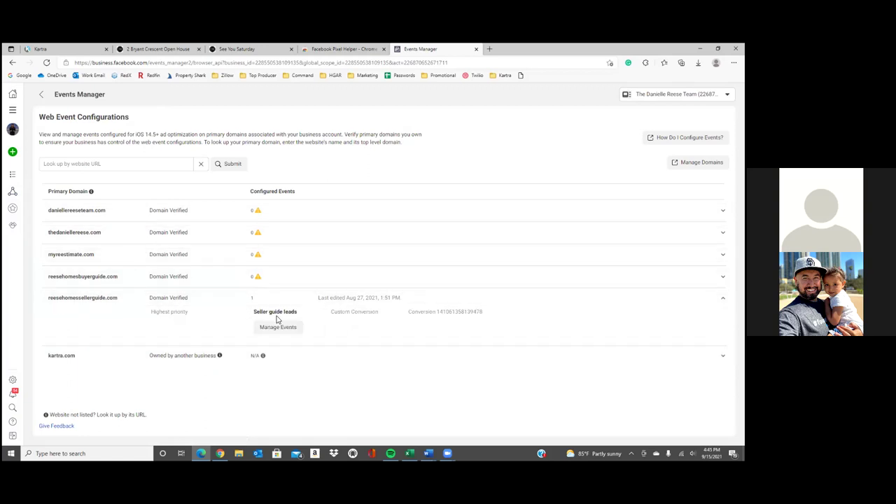
{"action": "left_click", "coordinate": [295, 331]}
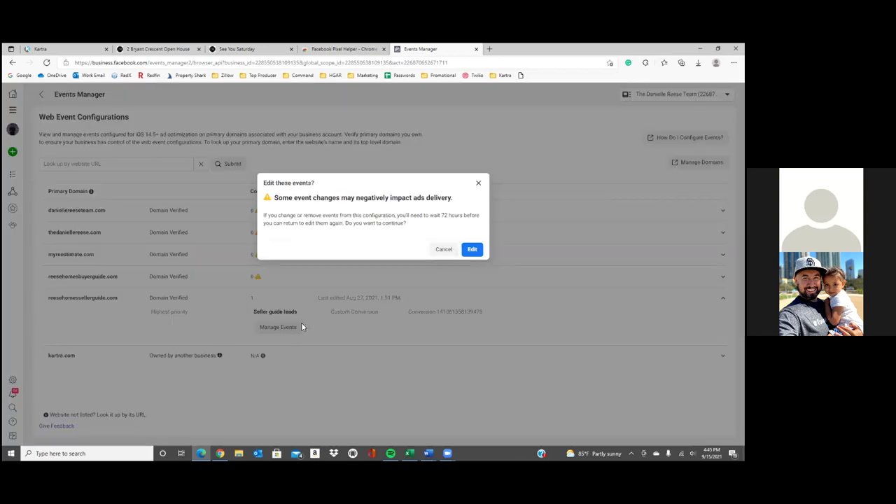
{"action": "left_click", "coordinate": [473, 249]}
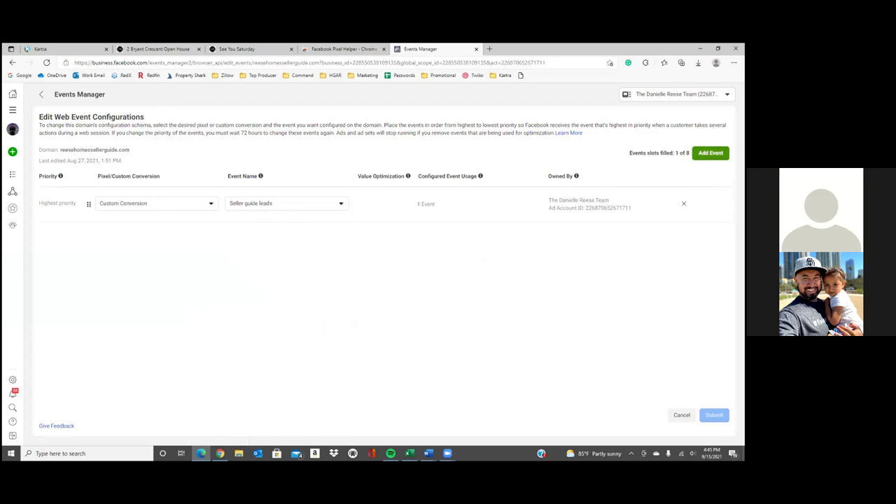
{"action": "left_click", "coordinate": [711, 153]}
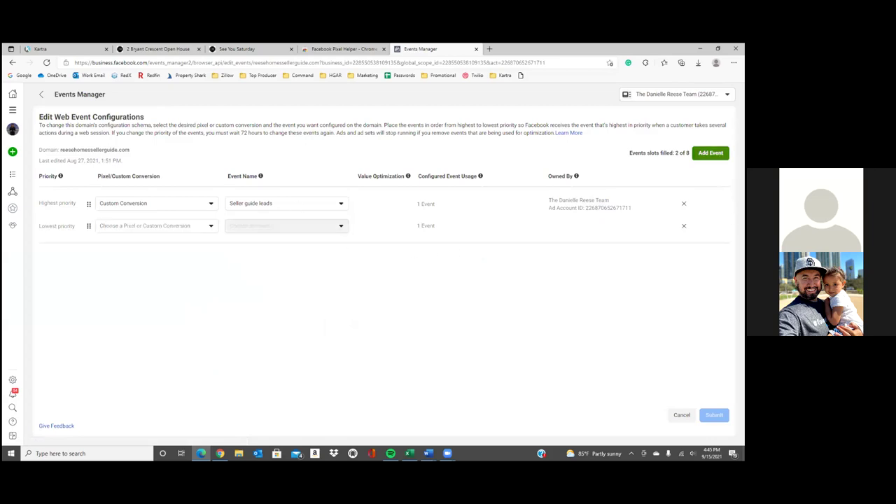
{"action": "left_click", "coordinate": [181, 228]}
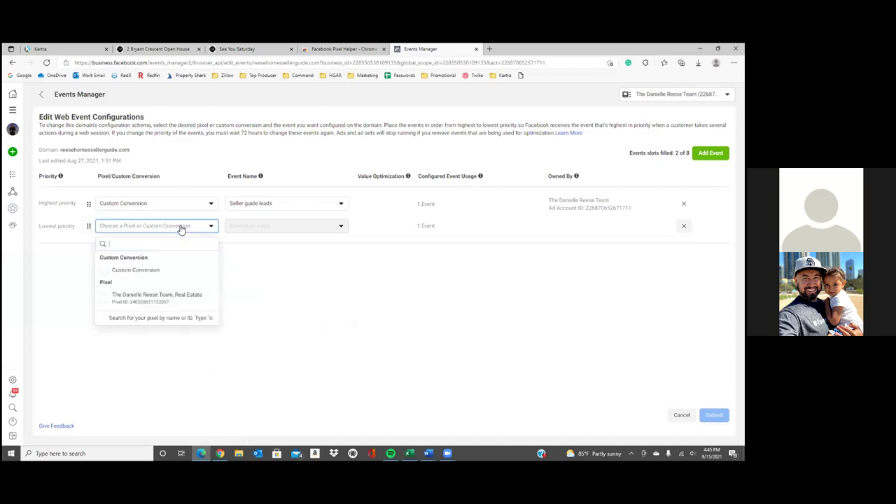
{"action": "left_click", "coordinate": [187, 270]}
{"action": "left_click", "coordinate": [314, 232]}
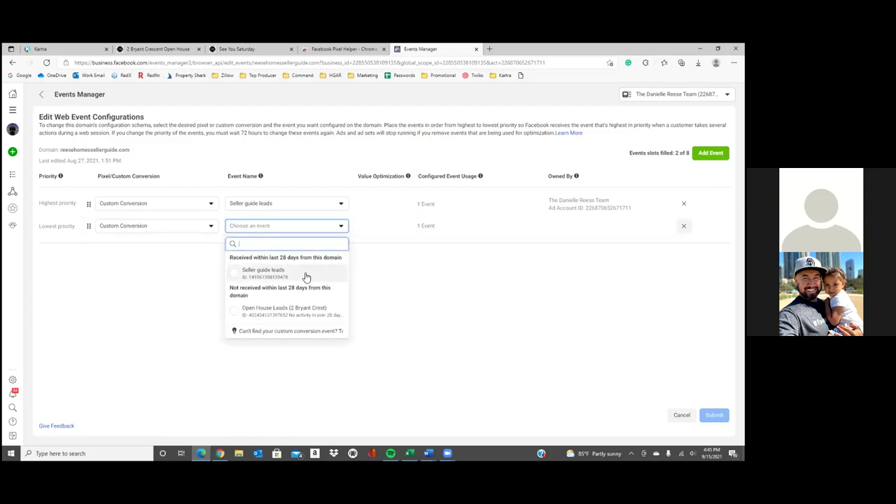
{"action": "left_click", "coordinate": [319, 315]}
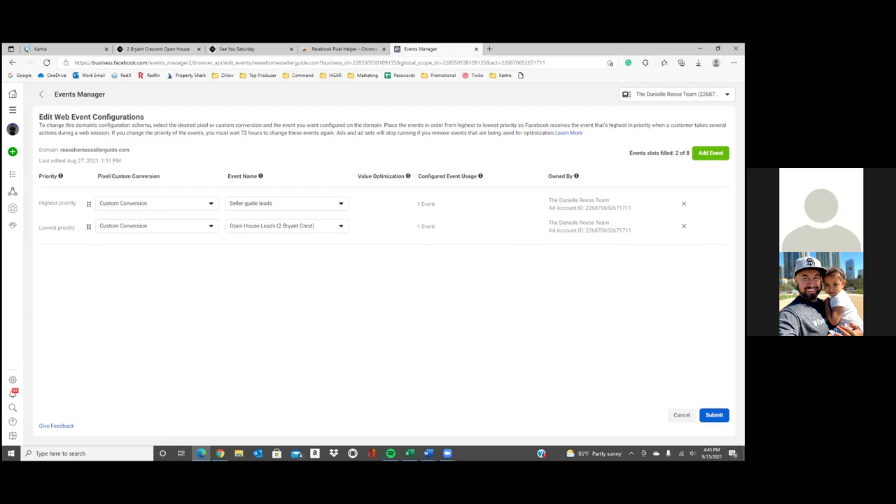
Submit, confirm and apply the updated two-event configuration for the domain
{"action": "left_click", "coordinate": [714, 414]}
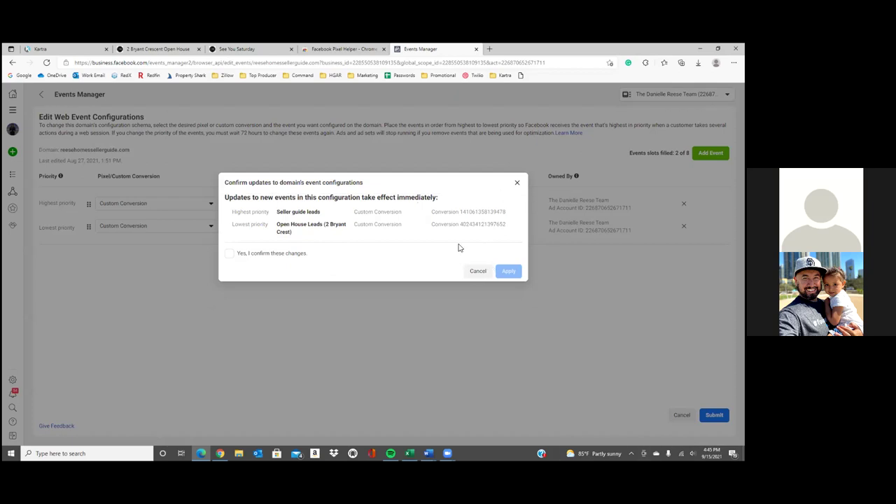
{"action": "left_click", "coordinate": [256, 253]}
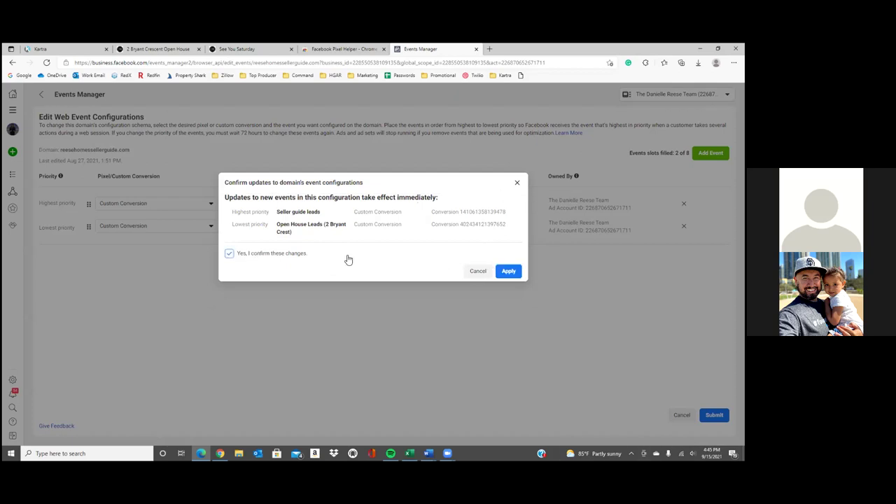
{"action": "left_click", "coordinate": [517, 274]}
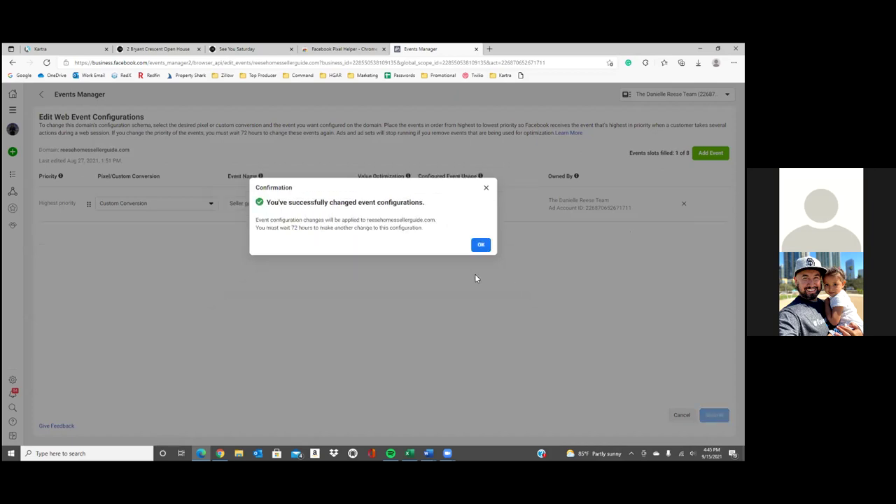
{"action": "left_click", "coordinate": [481, 244]}
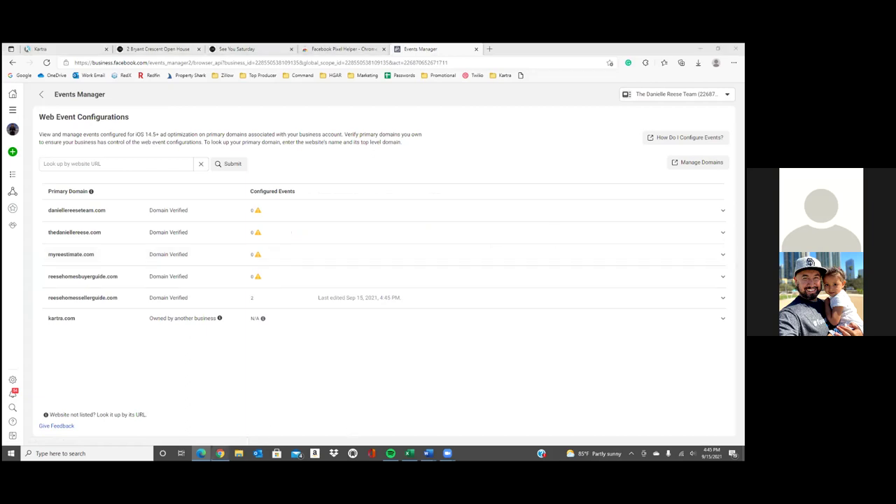
{"action": "left_click", "coordinate": [220, 453]}
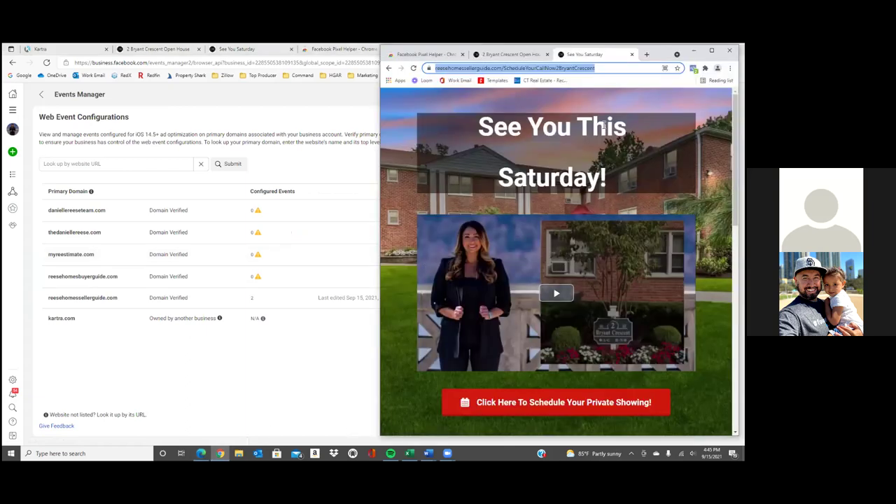
{"action": "left_click", "coordinate": [563, 68]}
{"action": "key", "text": "Return"}
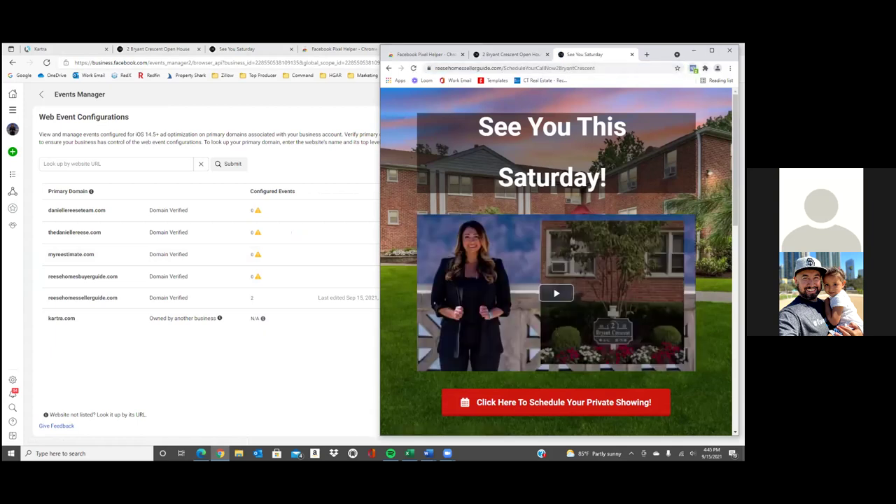
{"action": "left_click", "coordinate": [694, 68]}
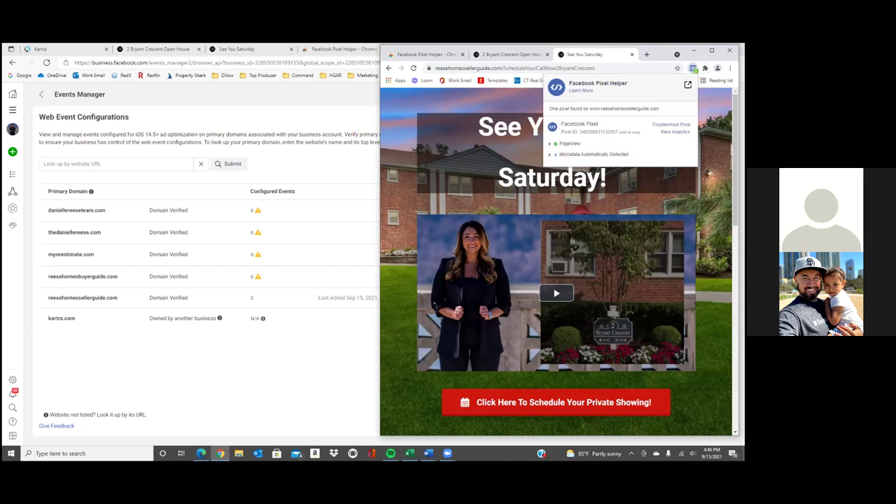
{"action": "left_click", "coordinate": [186, 121]}
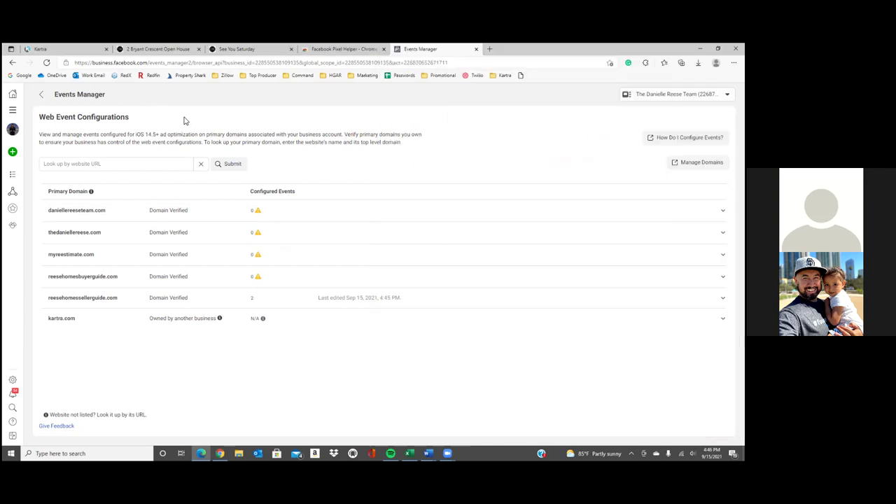
{"action": "left_click", "coordinate": [11, 114]}
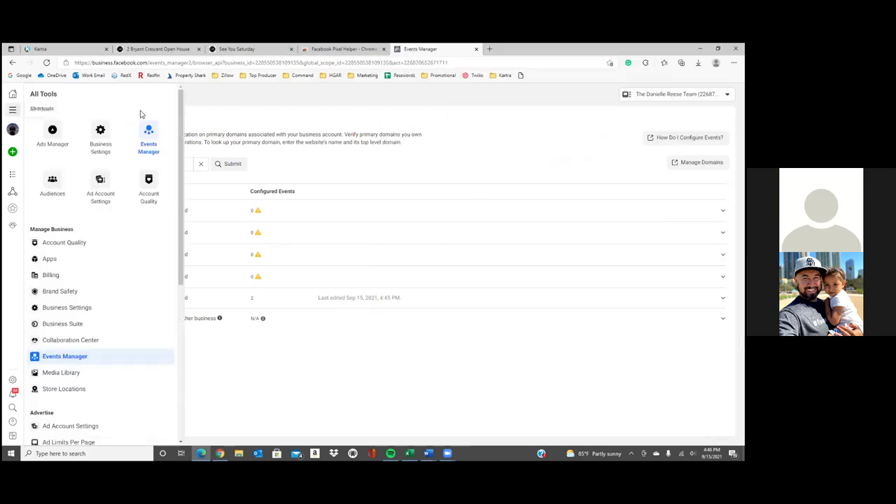
{"action": "left_click", "coordinate": [143, 138]}
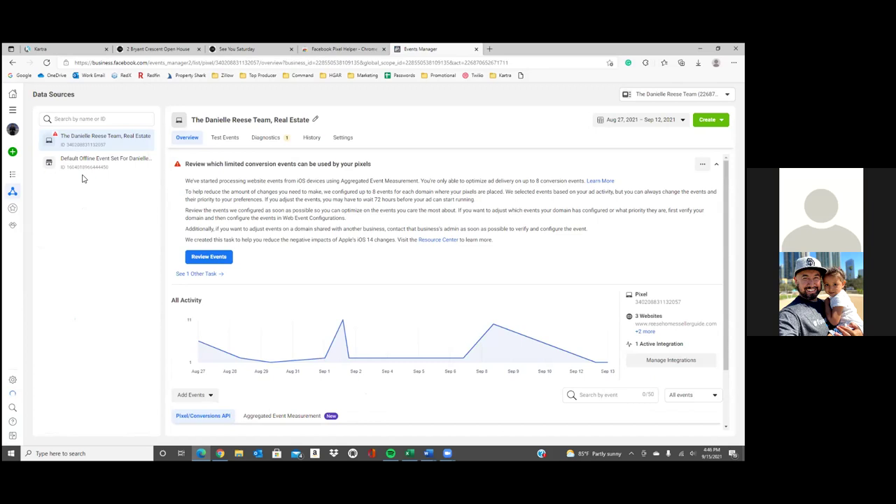
{"action": "mouse_move", "coordinate": [11, 195]}
{"action": "left_click", "coordinate": [38, 206]}
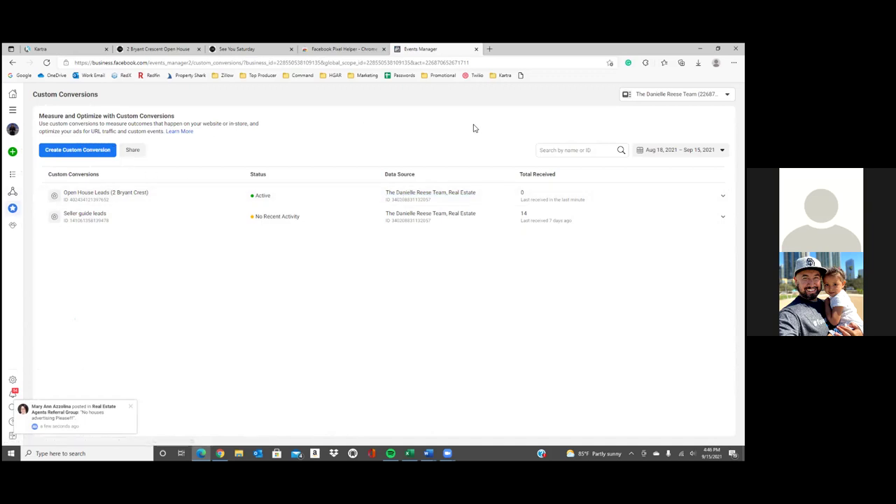
Go to the Ads Manager Campaigns page and open a new browser tab
{"action": "mouse_move", "coordinate": [30, 174]}
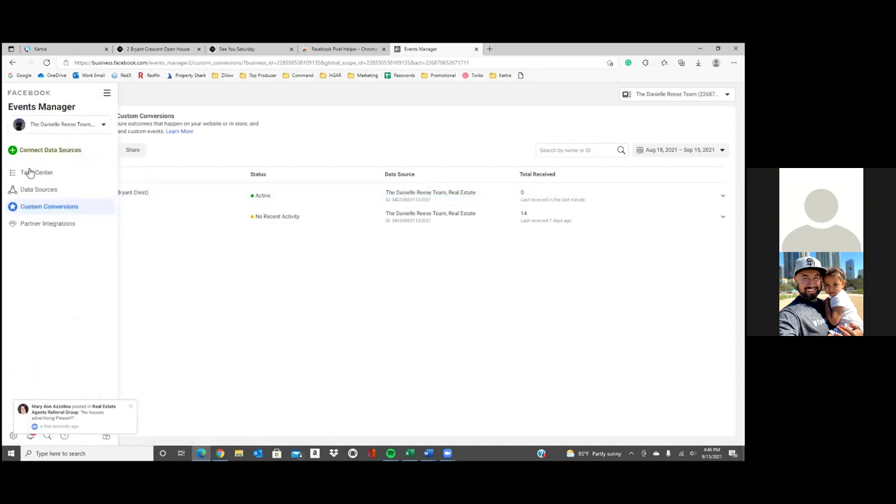
{"action": "left_click", "coordinate": [107, 94]}
{"action": "left_click", "coordinate": [147, 127]}
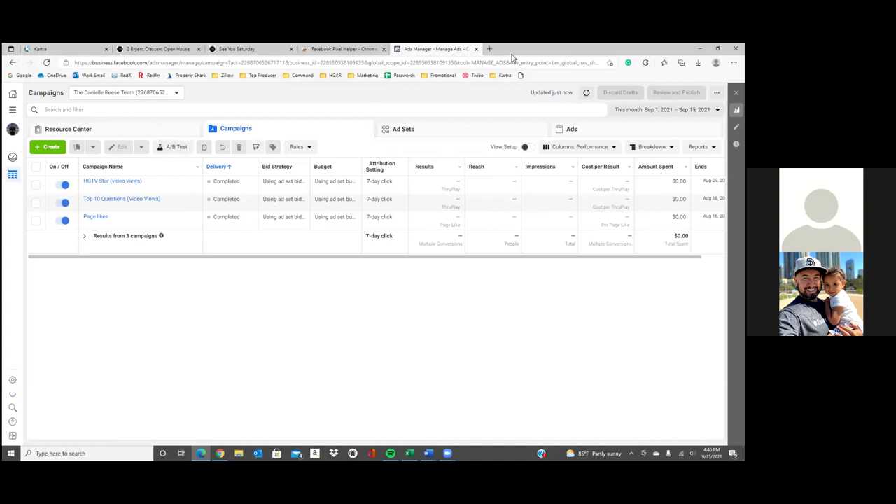
{"action": "left_click", "coordinate": [489, 49]}
Load Facebook in the new tab and reach Video Options for the open-house video post
{"action": "type", "text": "fac"}
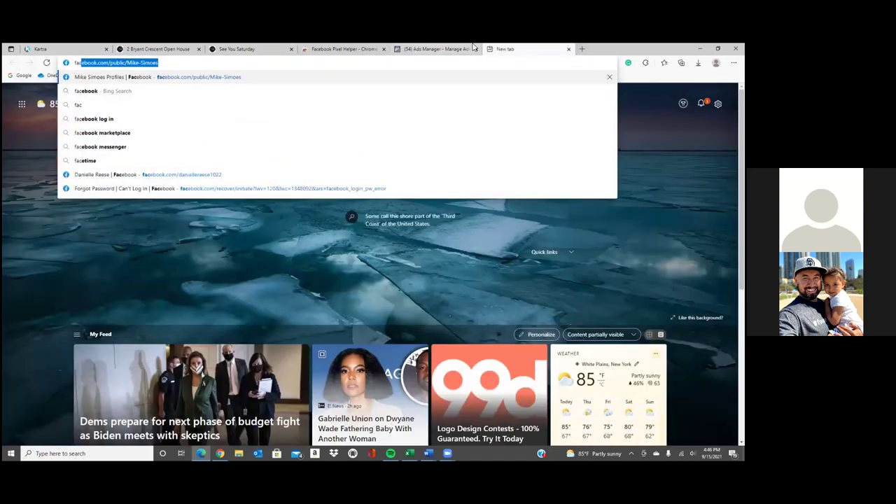
{"action": "key", "text": "Return"}
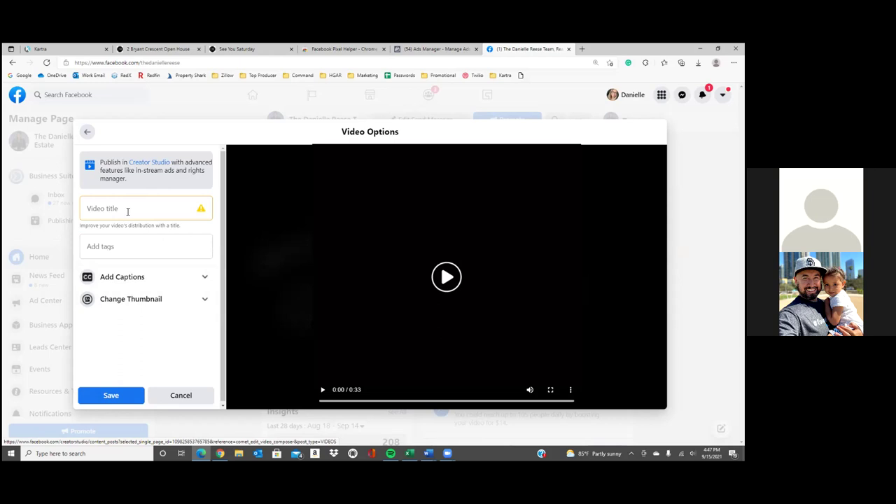
{"action": "key", "text": "Tab"}
Enter the video title 'Open House This Saturday 1pm-3pm'
{"action": "left_click", "coordinate": [142, 217]}
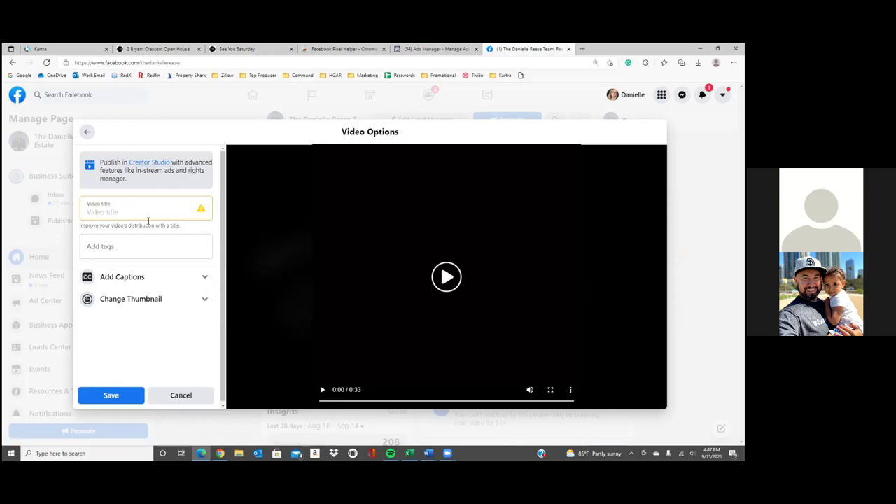
{"action": "type", "text": "Open Hou"}
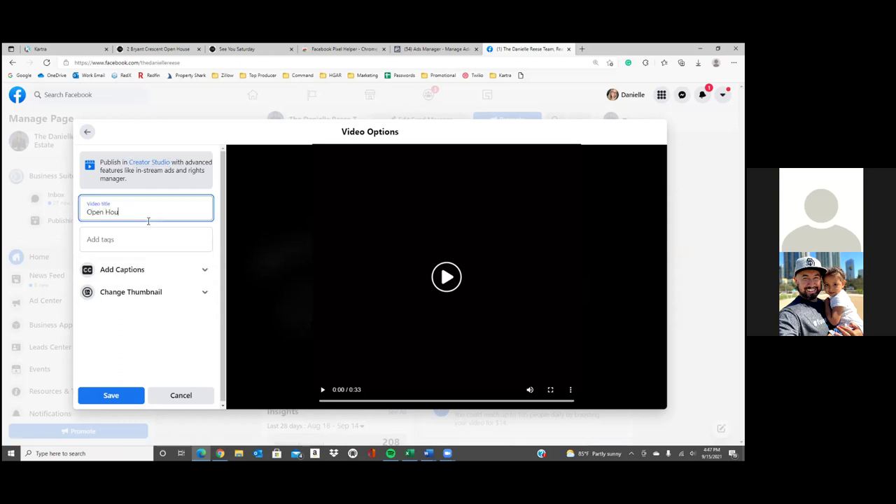
{"action": "type", "text": "se This Saturday 1-3pm"}
Replace the title with 'Click Learn More to RSVP', capitalising Learn and More
{"action": "triple_click", "coordinate": [147, 213]}
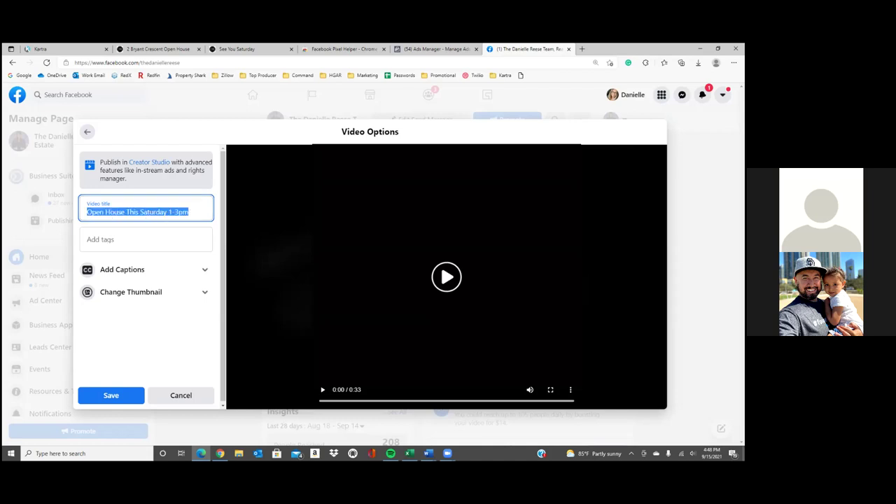
{"action": "type", "text": "Click to learn more"}
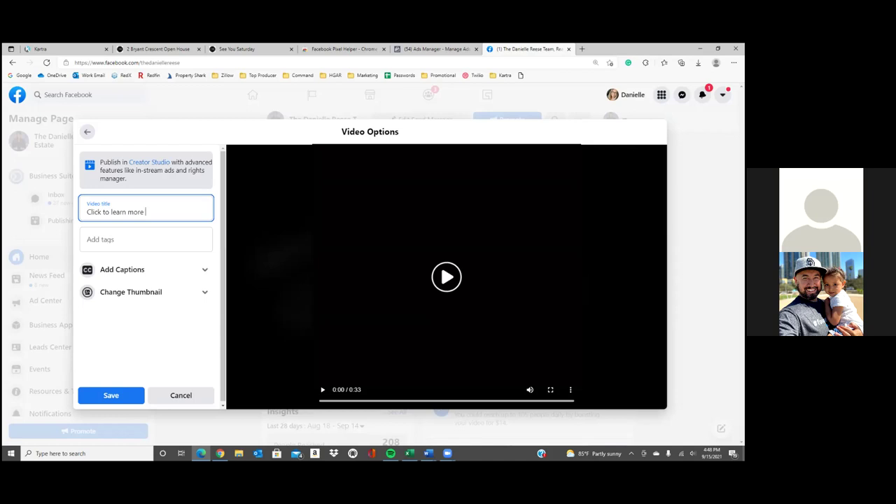
{"action": "key", "text": "BackSpace"}
{"action": "key", "text": "BackSpace"}
{"action": "key", "text": "BackSpace"}
{"action": "key", "text": "BackSpace"}
{"action": "key", "text": "BackSpace"}
{"action": "key", "text": "BackSpace"}
{"action": "key", "text": "BackSpace"}
{"action": "key", "text": "BackSpace"}
{"action": "key", "text": "BackSpace"}
{"action": "key", "text": "BackSpace"}
{"action": "key", "text": "BackSpace"}
{"action": "type", "text": "learn more"}
{"action": "type", "text": " to re"}
{"action": "key", "text": "BackSpace"}
{"action": "key", "text": "BackSpace"}
{"action": "type", "text": "RSVP"}
{"action": "left_click", "coordinate": [105, 212]}
{"action": "key", "text": "Delete"}
{"action": "type", "text": "L"}
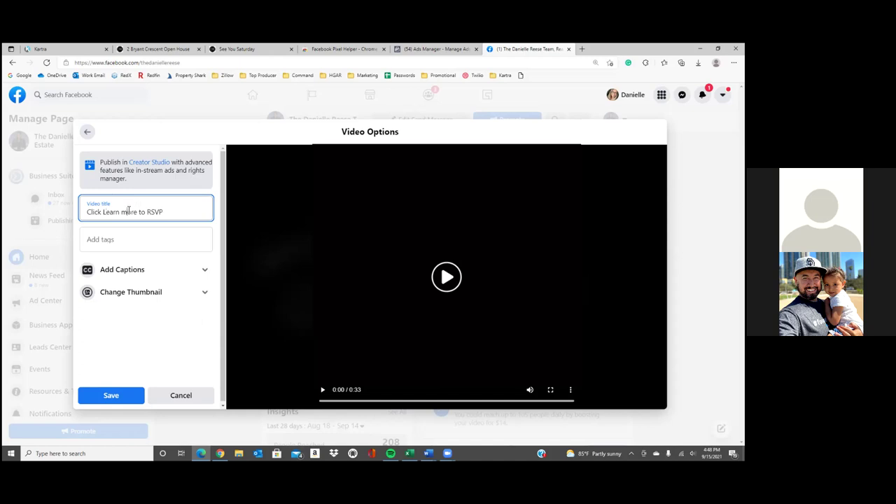
{"action": "key", "text": "BackSpace"}
{"action": "type", "text": "M"}
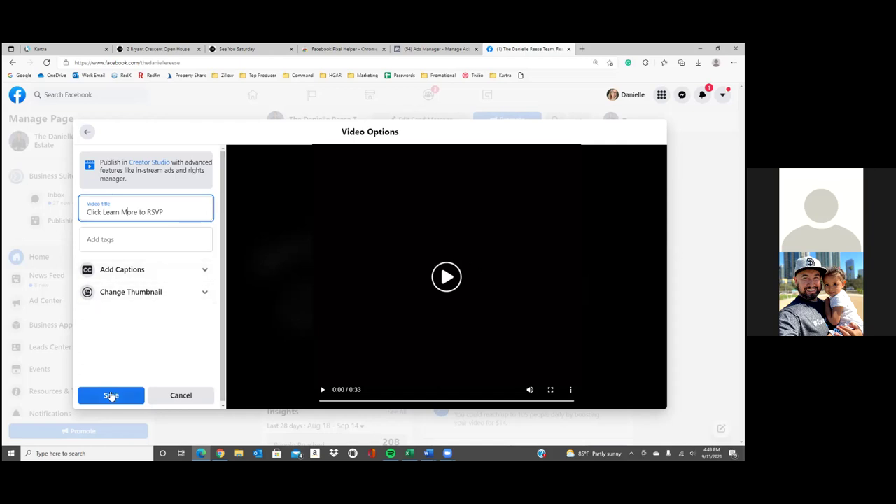
Set the thumbnail to the logo frame chosen from the video and save the video options
{"action": "left_click", "coordinate": [133, 294]}
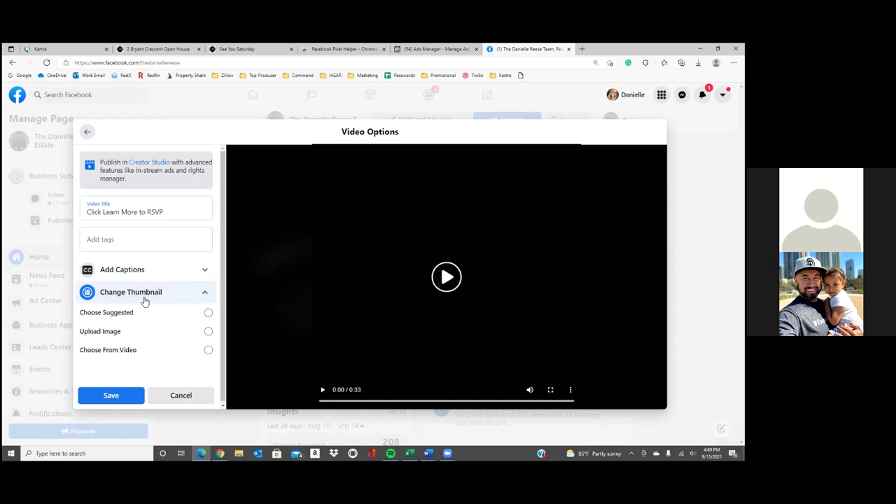
{"action": "left_click", "coordinate": [169, 348]}
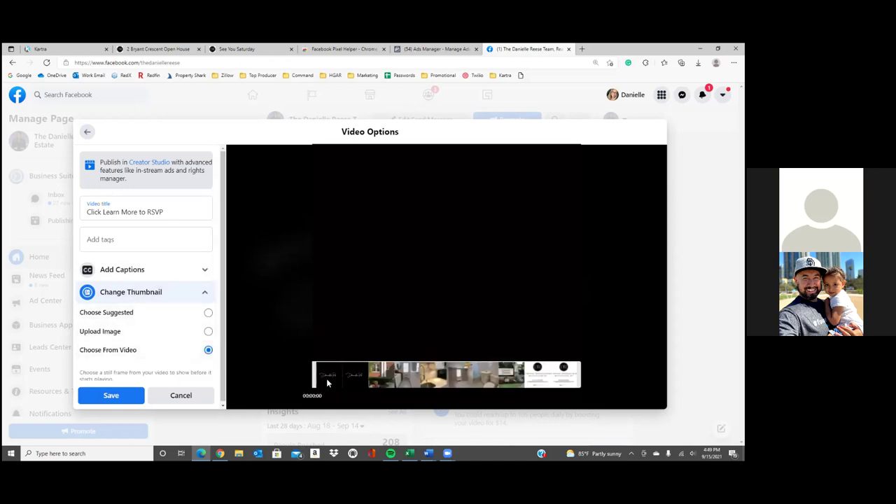
{"action": "left_click_drag", "start_coordinate": [326, 376], "coordinate": [352, 381]}
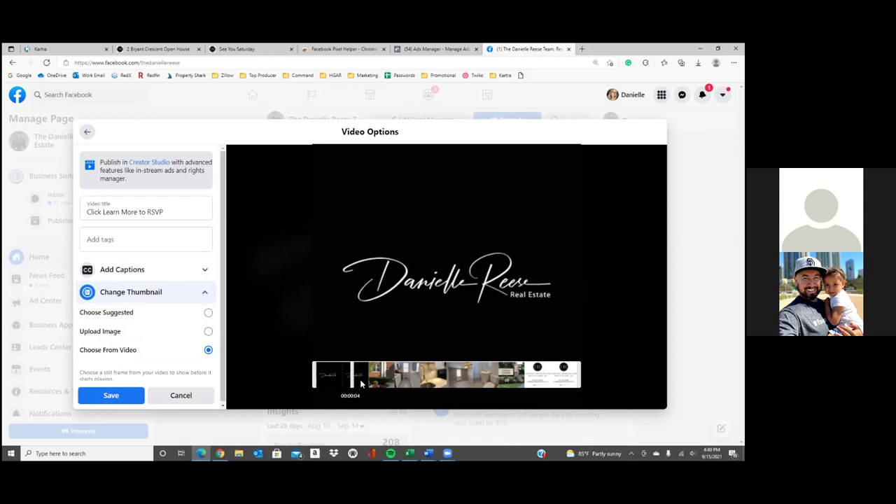
{"action": "left_click_drag", "start_coordinate": [363, 384], "coordinate": [562, 384]}
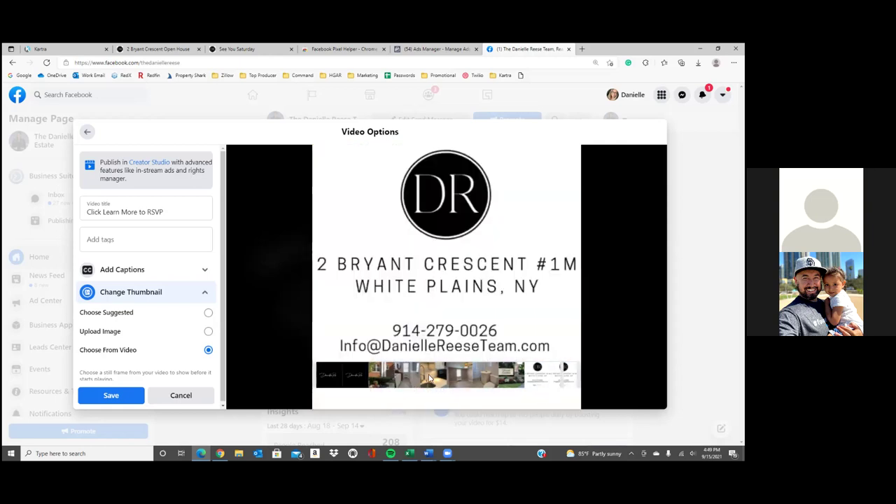
{"action": "left_click_drag", "start_coordinate": [403, 385], "coordinate": [561, 386]}
{"action": "left_click", "coordinate": [361, 380]}
{"action": "mouse_move", "coordinate": [357, 380]}
{"action": "left_mouse_down"}
{"action": "mouse_move", "coordinate": [348, 381]}
{"action": "mouse_move", "coordinate": [426, 379]}
{"action": "mouse_move", "coordinate": [351, 367]}
{"action": "left_mouse_up"}
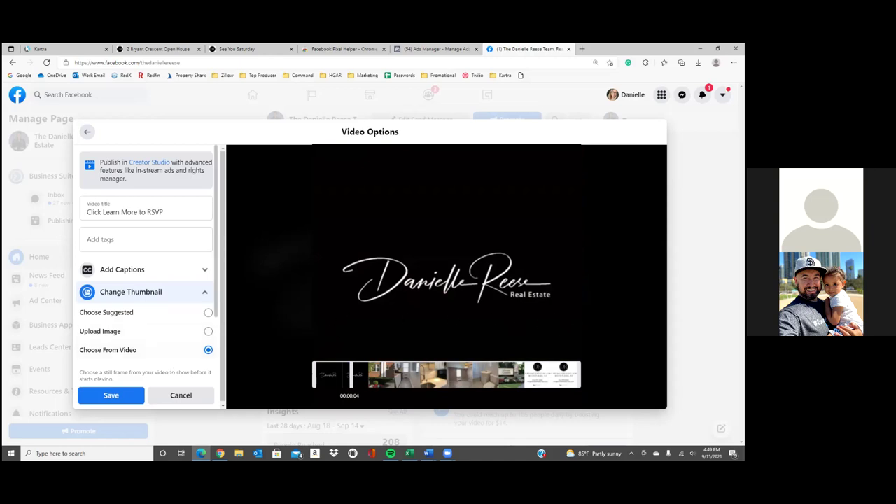
{"action": "left_click", "coordinate": [125, 396]}
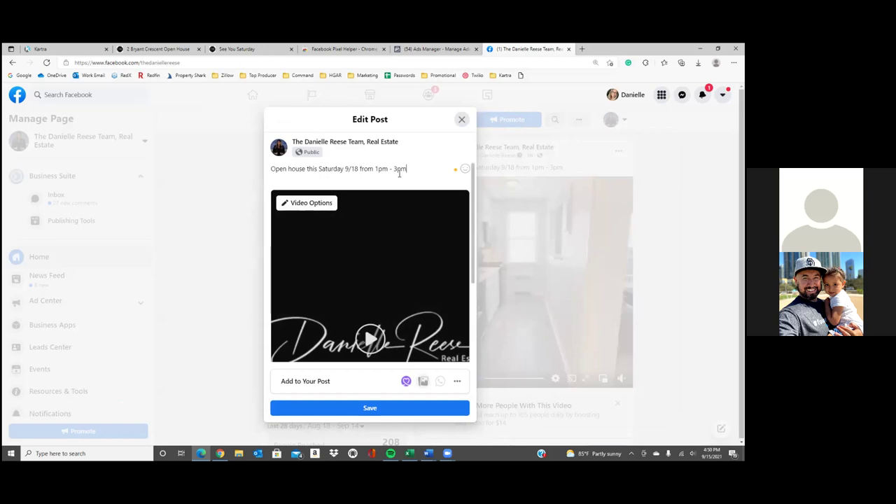
Add a second line, 'Click Learn More to RSVP', to the open-house post and save it
{"action": "key", "text": "Return"}
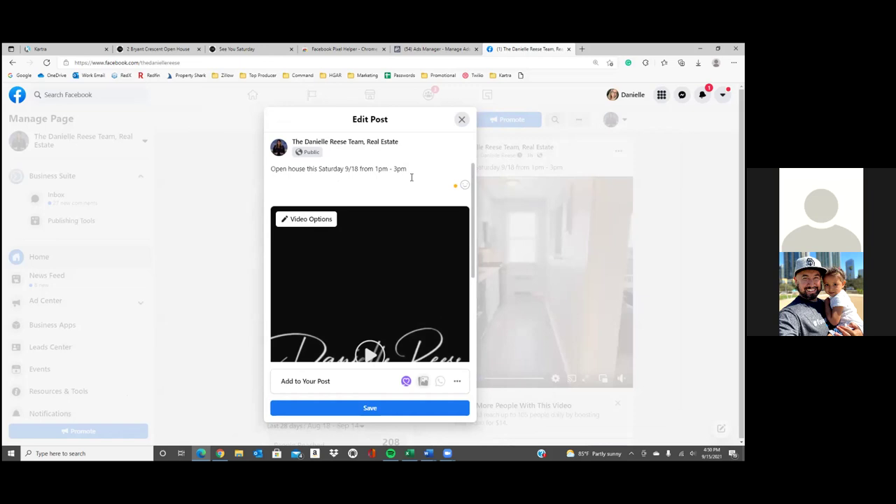
{"action": "type", "text": "com"}
{"action": "key", "text": "BackSpace"}
{"action": "key", "text": "BackSpace"}
{"action": "key", "text": "BackSpace"}
{"action": "type", "text": "Click Learn"}
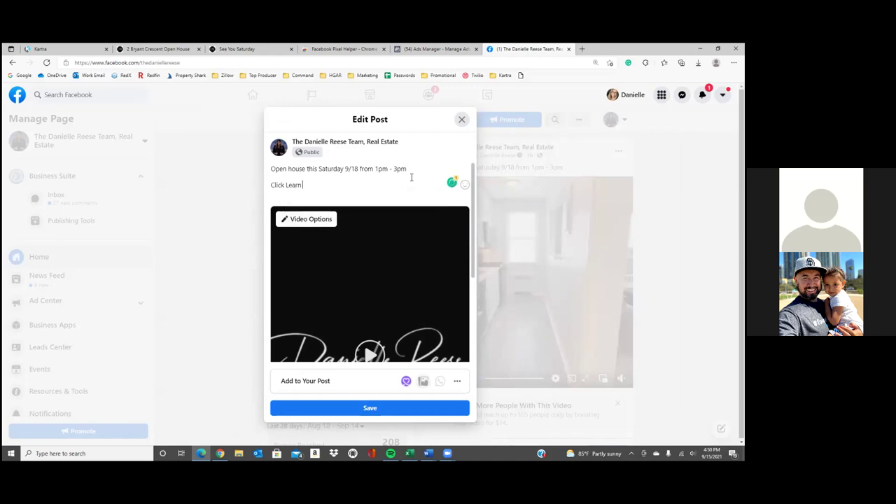
{"action": "type", "text": " More to RSVP"}
{"action": "left_click", "coordinate": [344, 185]}
{"action": "left_click_drag", "start_coordinate": [299, 187], "coordinate": [270, 186]}
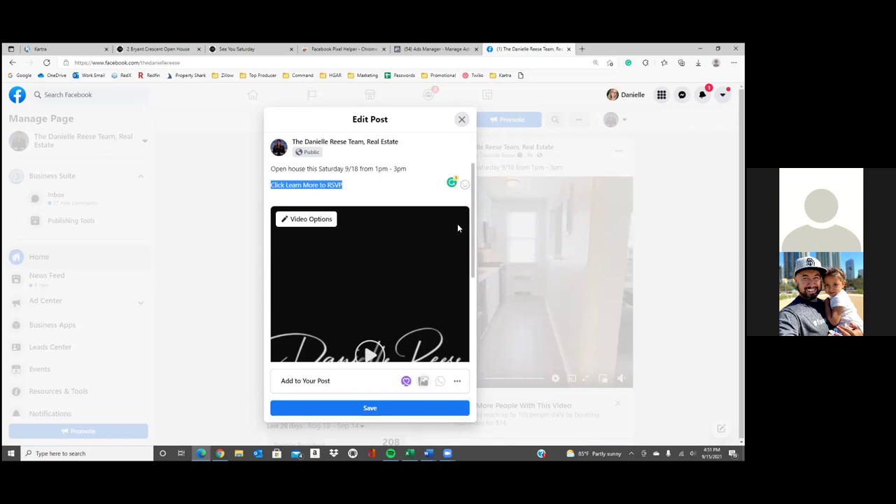
{"action": "left_click", "coordinate": [383, 190]}
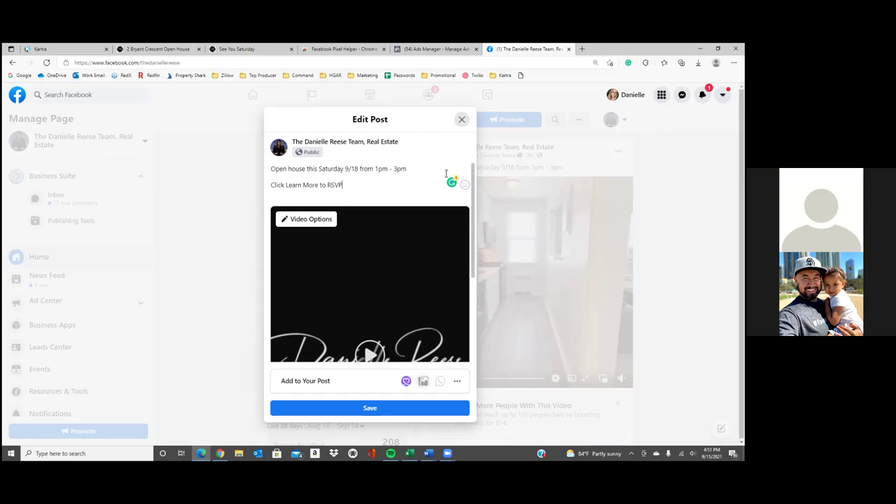
{"action": "left_click", "coordinate": [393, 408]}
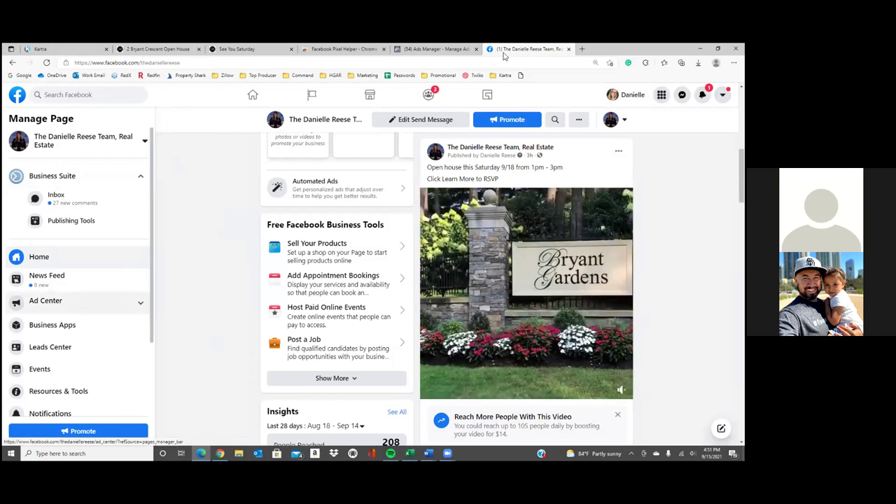
Return to the Ads Manager Campaigns tab after checking the updated post
{"action": "key", "text": "ctrl+shift+Tab"}
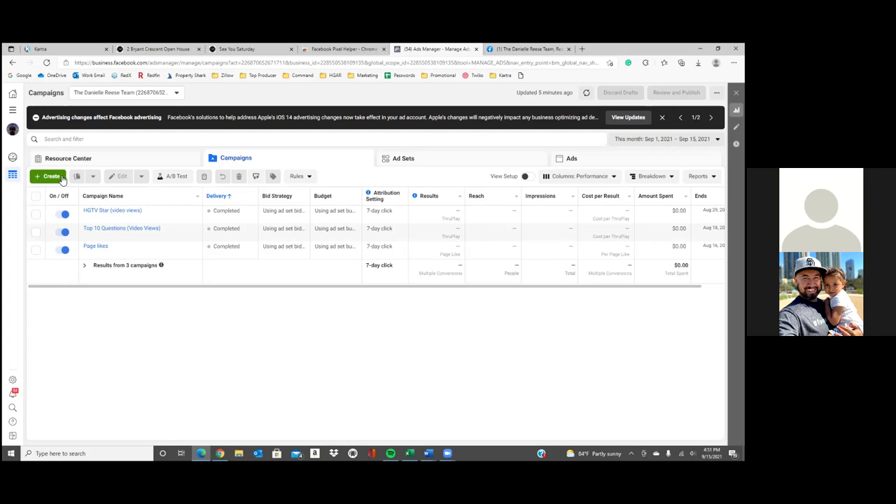
Check the ad account and start a new campaign with the Conversions objective
{"action": "left_click", "coordinate": [109, 93]}
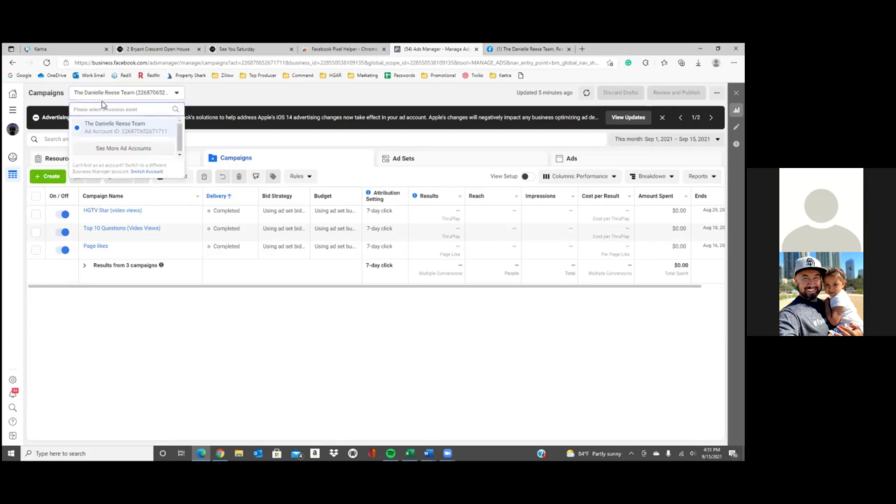
{"action": "left_click", "coordinate": [120, 97]}
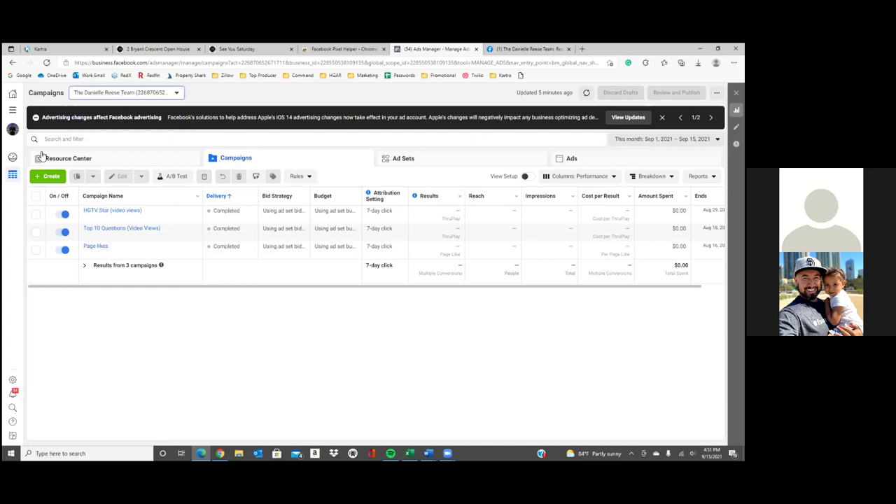
{"action": "left_click", "coordinate": [47, 178]}
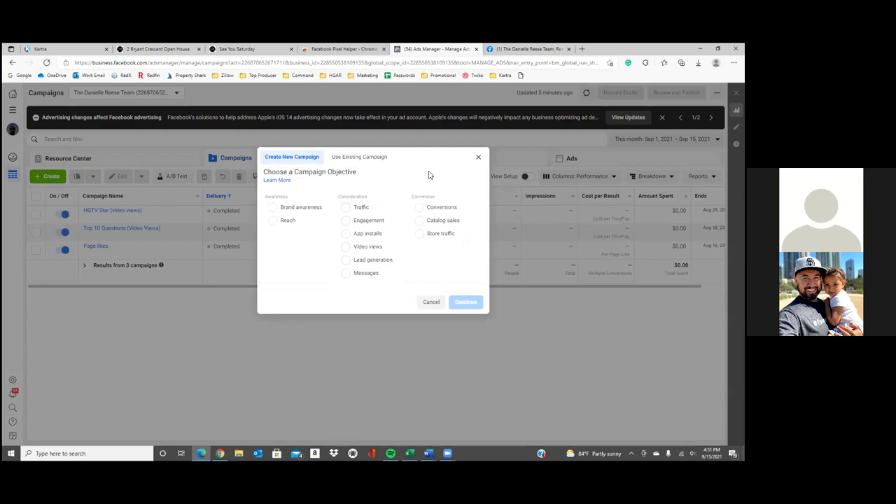
{"action": "left_click", "coordinate": [438, 207]}
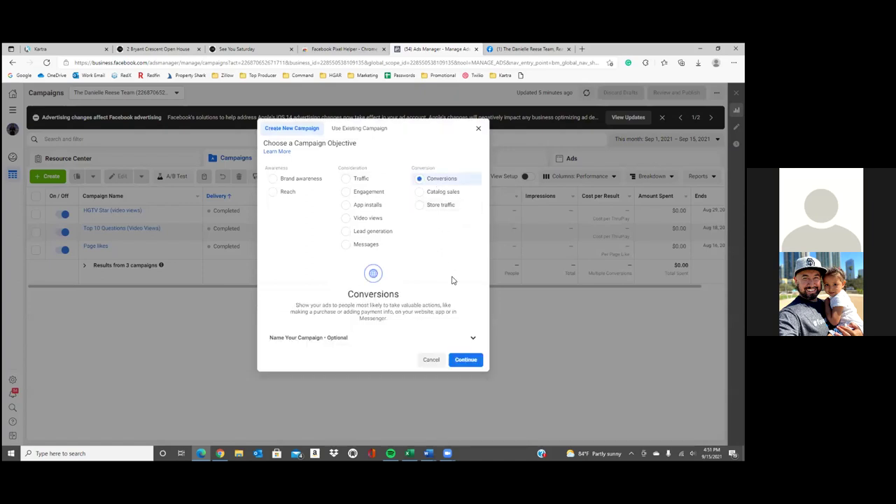
{"action": "left_click", "coordinate": [457, 338]}
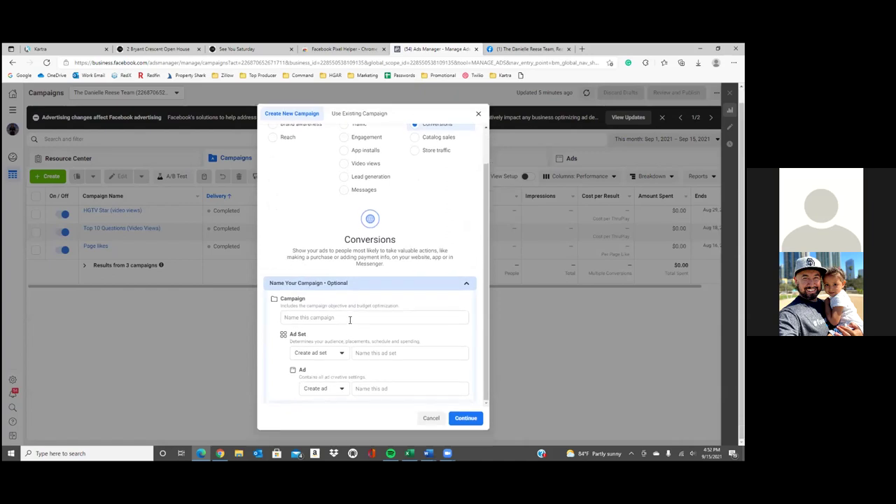
{"action": "left_click", "coordinate": [350, 318]}
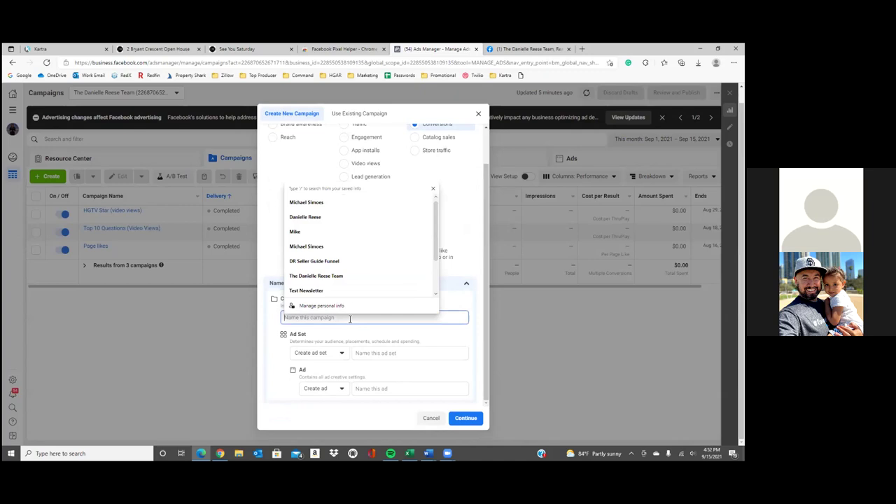
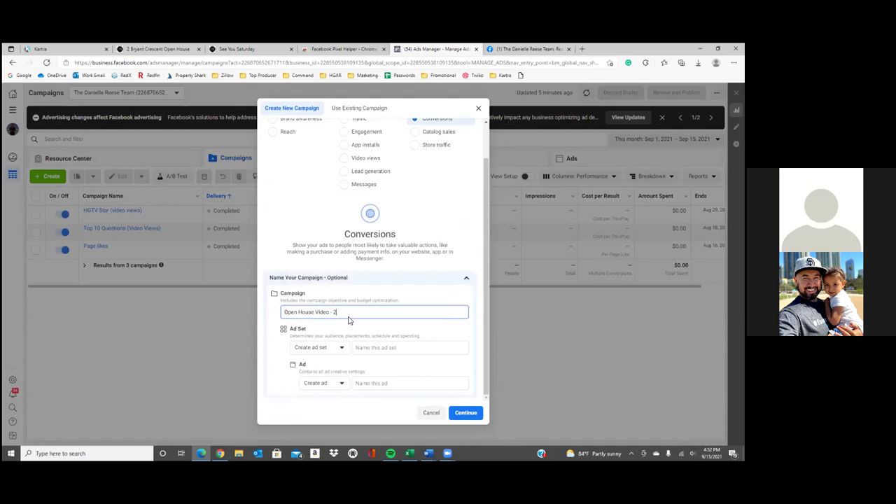
{"action": "scroll", "coordinate": [349, 320], "scroll_direction": "up", "scroll_amount": 2}
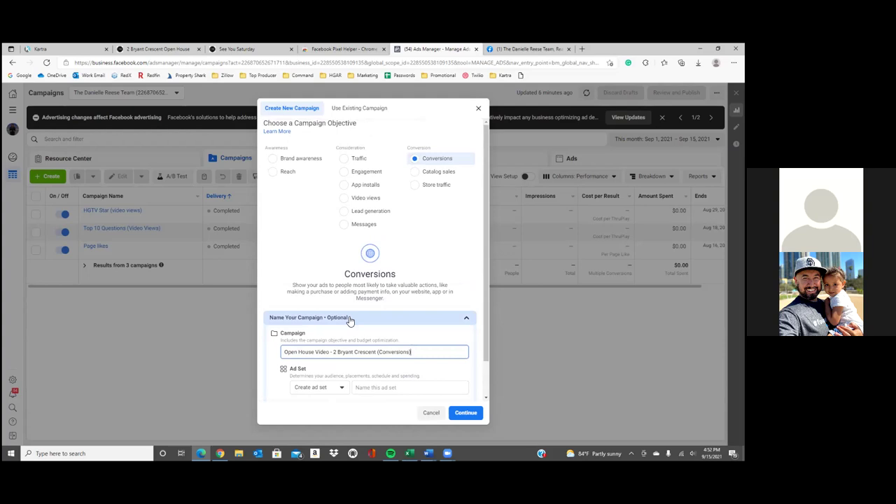
{"action": "scroll", "coordinate": [349, 320], "scroll_direction": "down", "scroll_amount": 2}
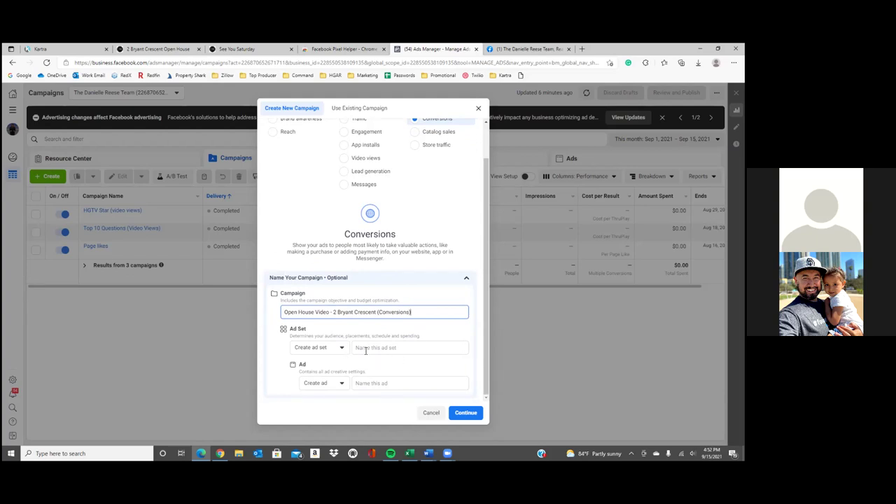
Keep 'Create ad set' and name the new ad set 'White Plains/$10'
{"action": "left_click", "coordinate": [341, 348]}
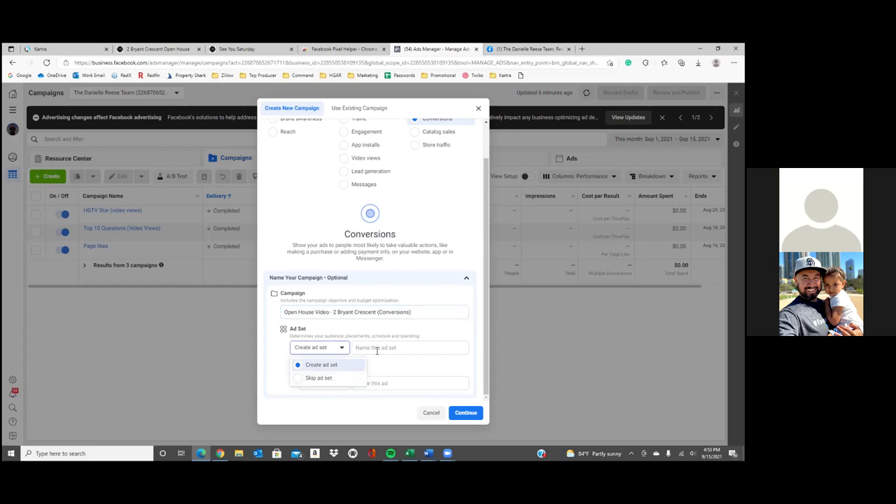
{"action": "left_click", "coordinate": [336, 365]}
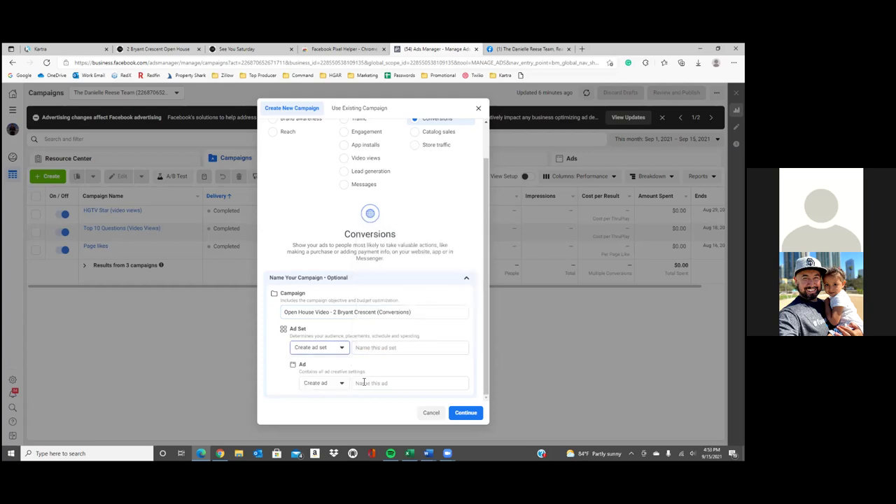
{"action": "left_click", "coordinate": [324, 352]}
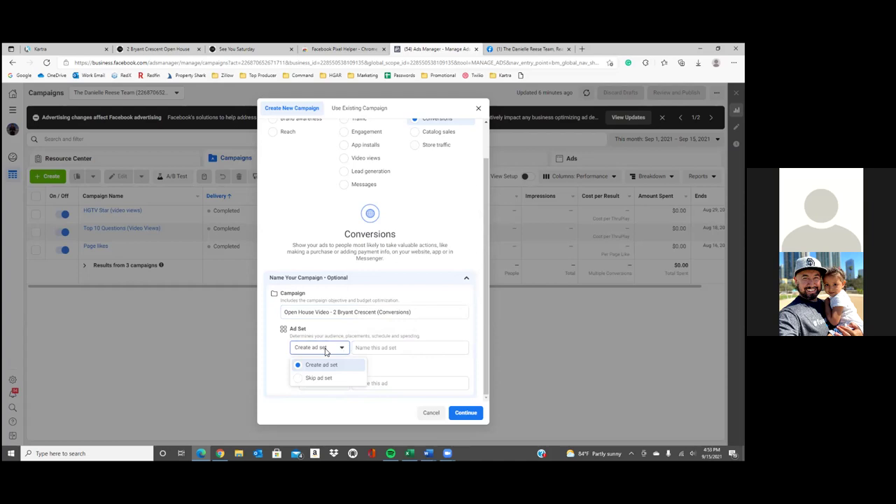
{"action": "left_click", "coordinate": [324, 348]}
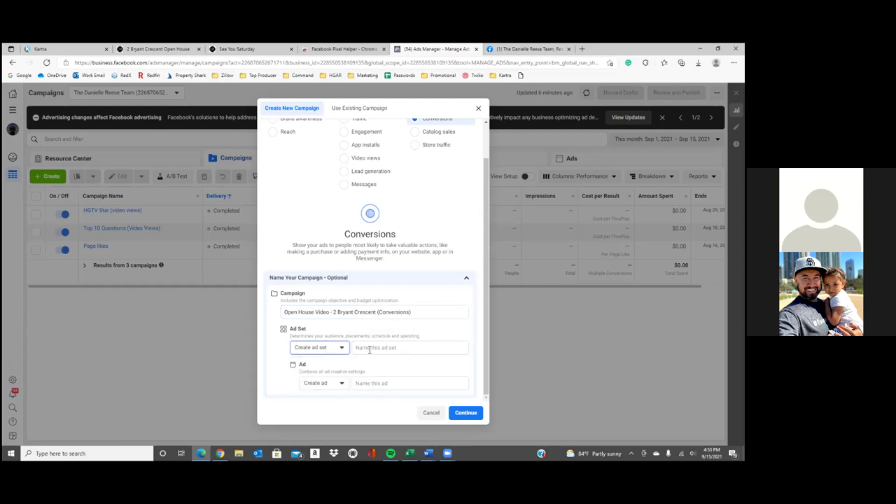
{"action": "left_click", "coordinate": [378, 348]}
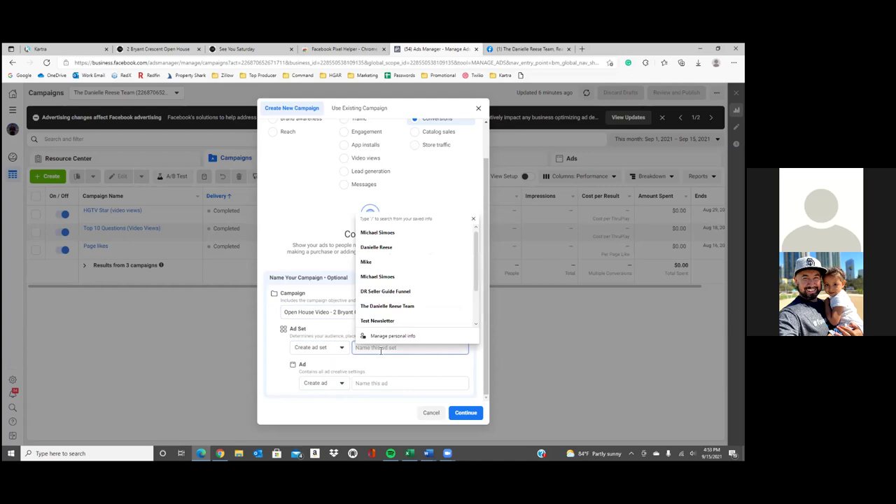
{"action": "type", "text": "White Plains"}
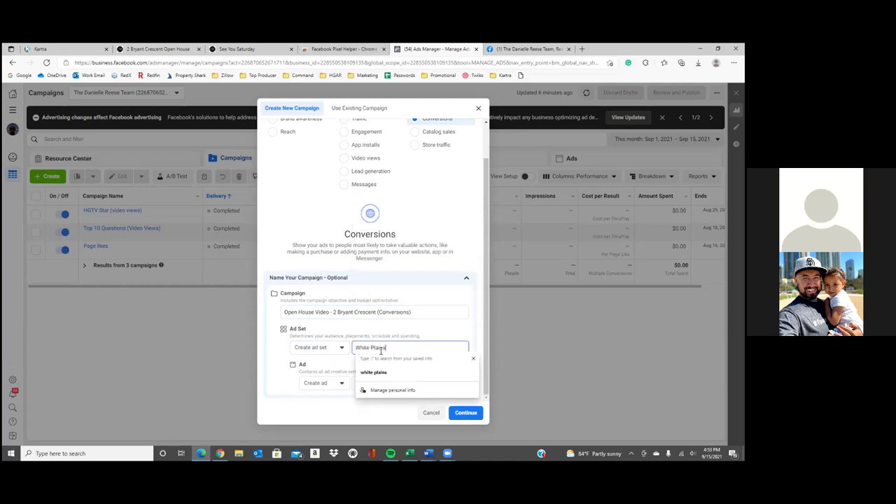
{"action": "left_click", "coordinate": [278, 371]}
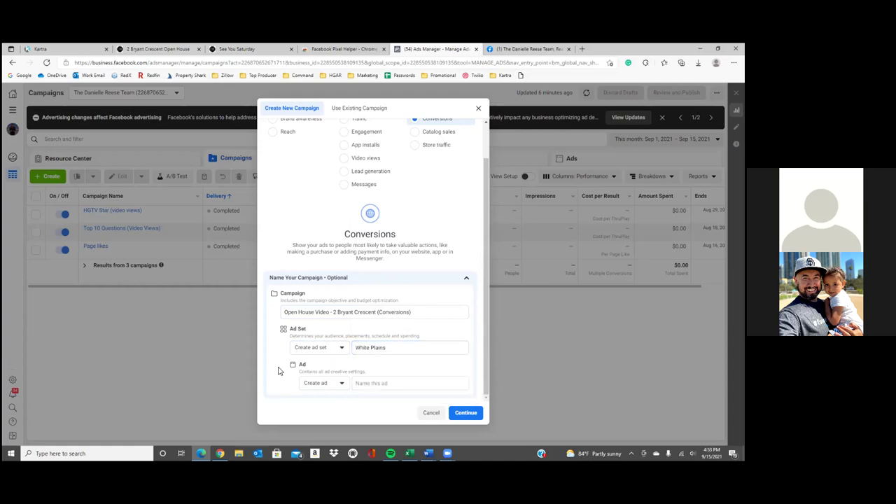
{"action": "left_click", "coordinate": [440, 346]}
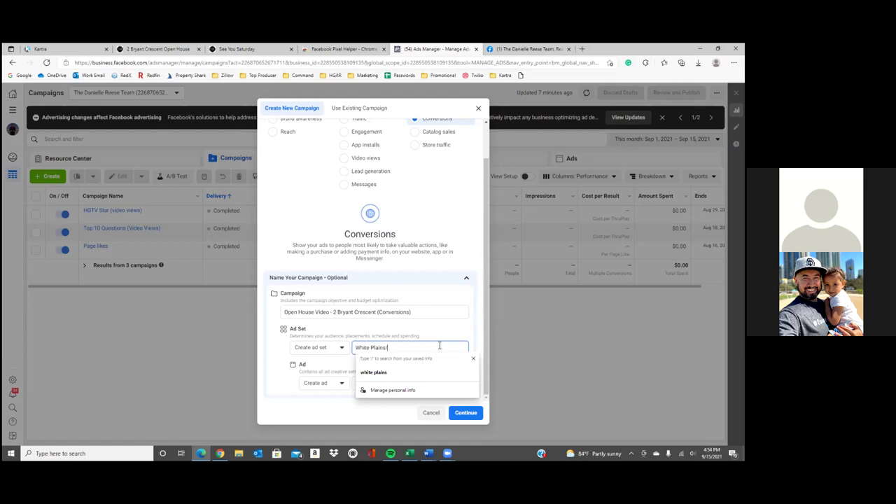
{"action": "type", "text": "$102"}
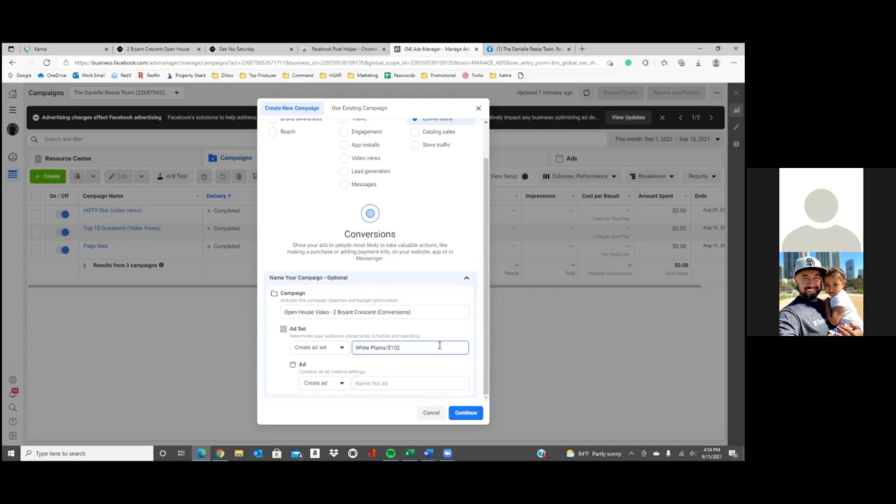
{"action": "key", "text": "BackSpace"}
Paste the campaign name as the ad name and create the draft campaign
{"action": "left_click", "coordinate": [384, 383]}
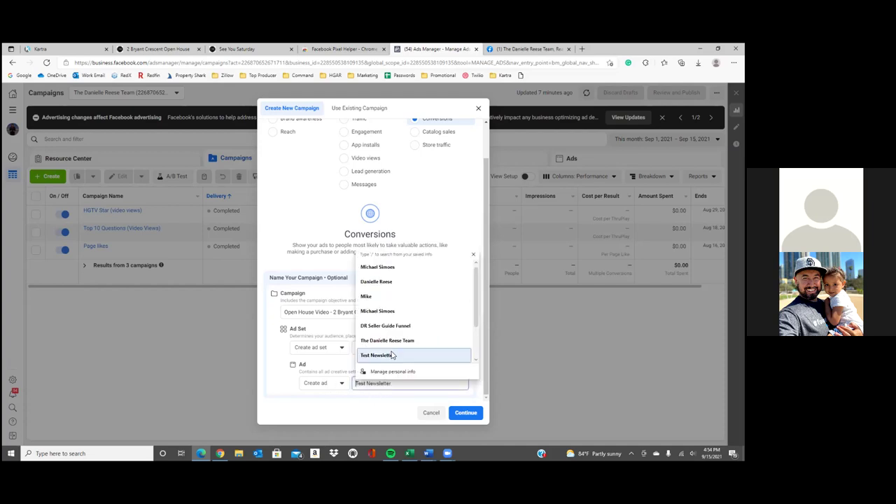
{"action": "left_click", "coordinate": [269, 358]}
{"action": "triple_click", "coordinate": [357, 312]}
{"action": "key", "text": "ctrl+c"}
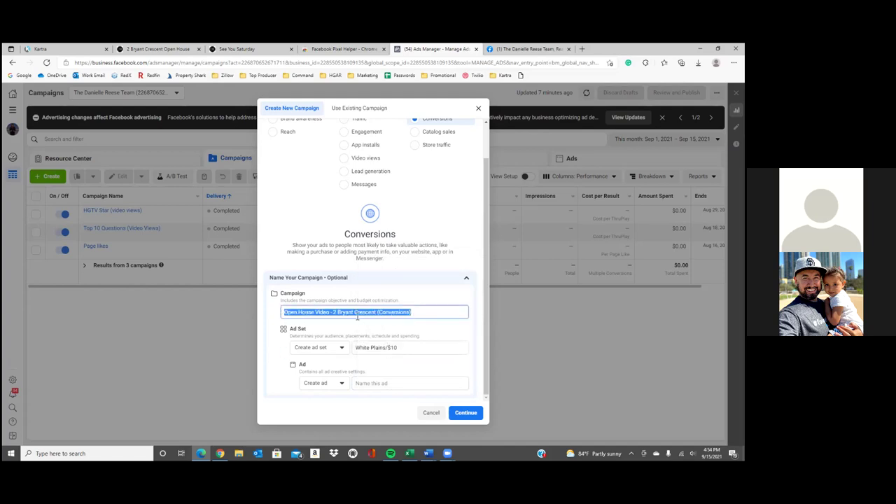
{"action": "left_click", "coordinate": [425, 385]}
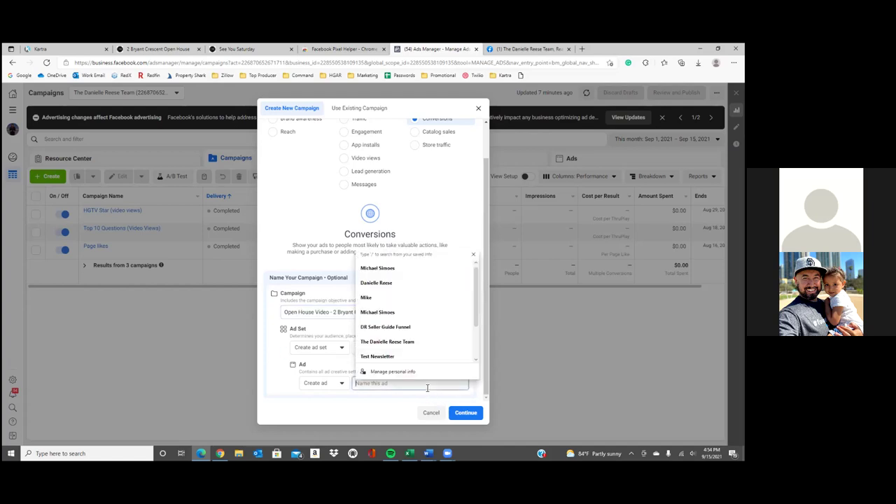
{"action": "key", "text": "ctrl+v"}
{"action": "left_click", "coordinate": [465, 412]}
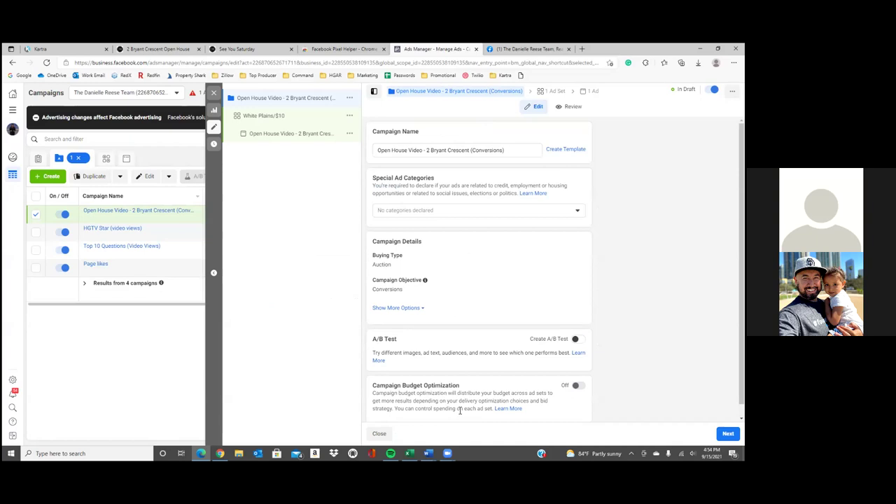
Scroll through the draft campaign's name, special ad categories and Conversions objective settings
{"action": "mouse_move", "coordinate": [428, 454]}
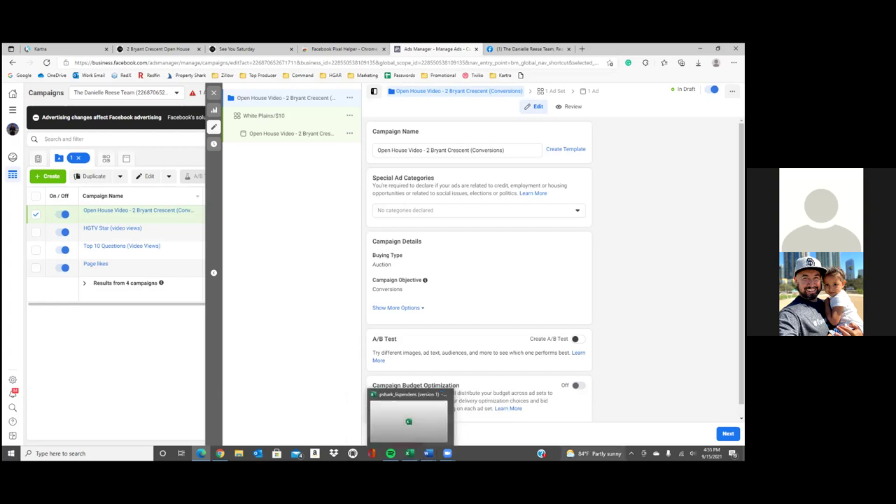
{"action": "scroll", "coordinate": [509, 339], "scroll_direction": "down", "scroll_amount": 1}
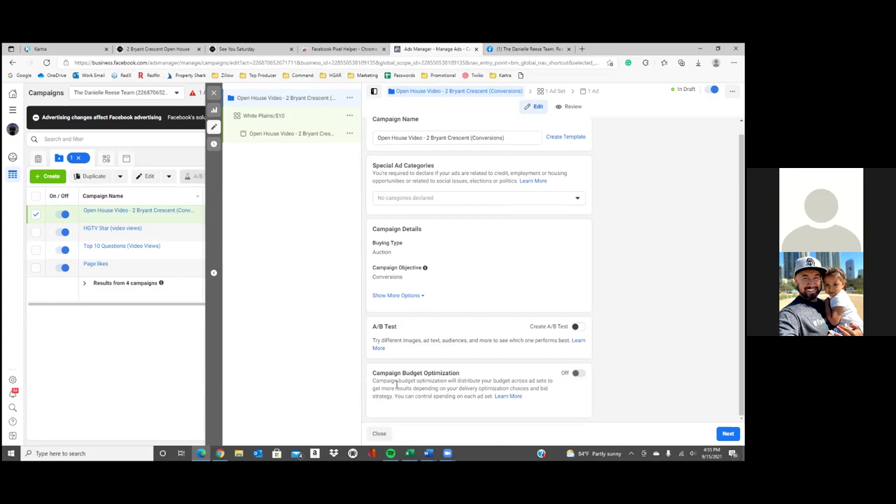
Declare the Housing special ad category, then select the White Plains/$10 ad set
{"action": "left_click", "coordinate": [413, 200]}
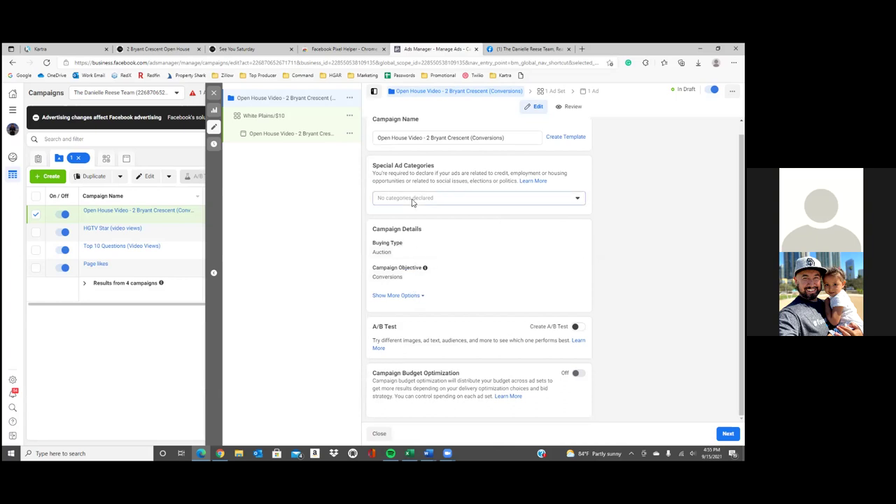
{"action": "left_click", "coordinate": [407, 278]}
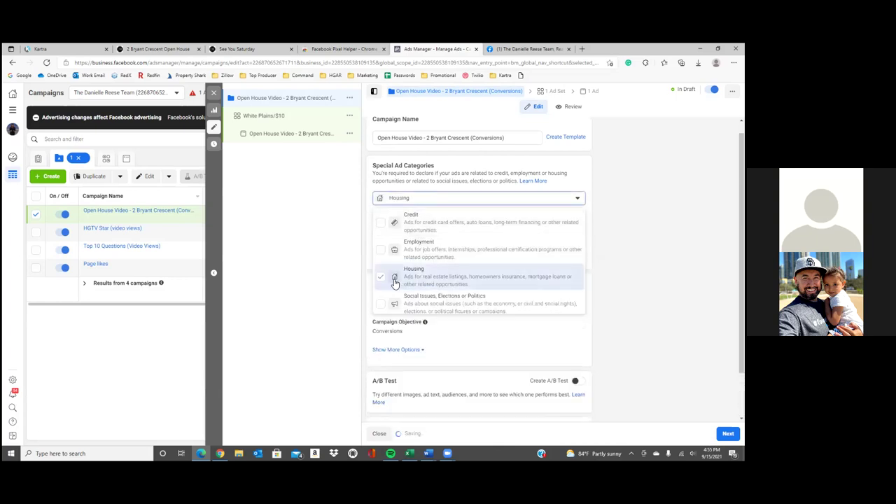
{"action": "left_click", "coordinate": [352, 279]}
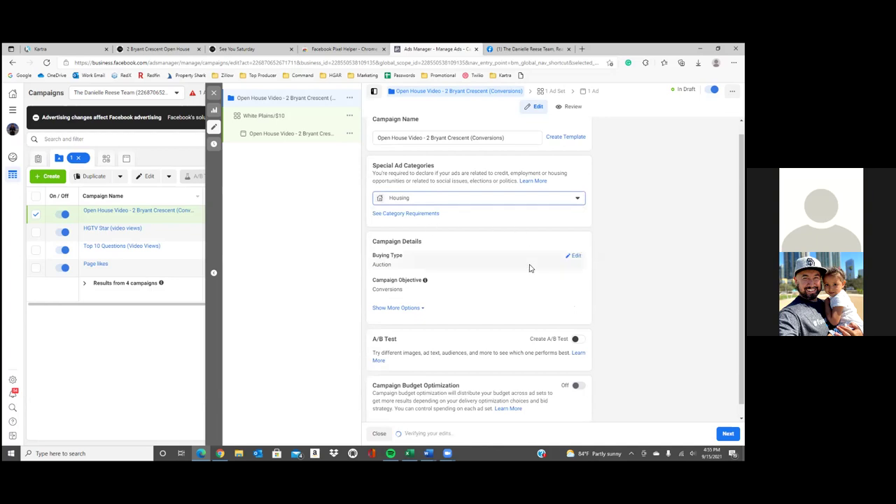
{"action": "left_click", "coordinate": [728, 433]}
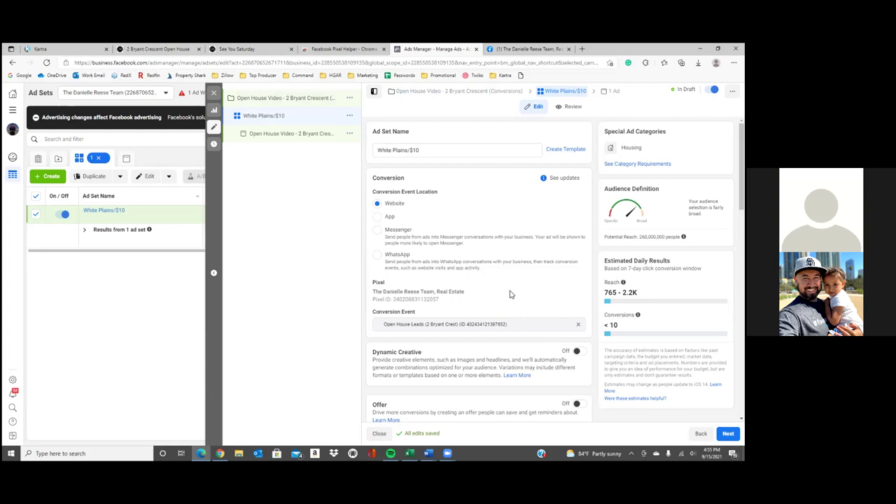
Lower the ad set's daily budget from $20.00 to $10.00
{"action": "scroll", "coordinate": [504, 297], "scroll_direction": "down", "scroll_amount": 3}
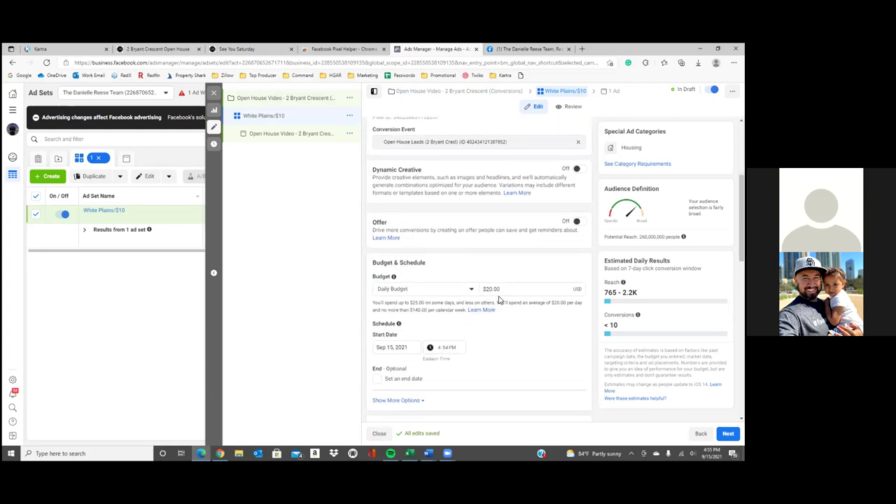
{"action": "left_click", "coordinate": [502, 291]}
{"action": "triple_click", "coordinate": [503, 290]}
{"action": "left_click", "coordinate": [513, 289]}
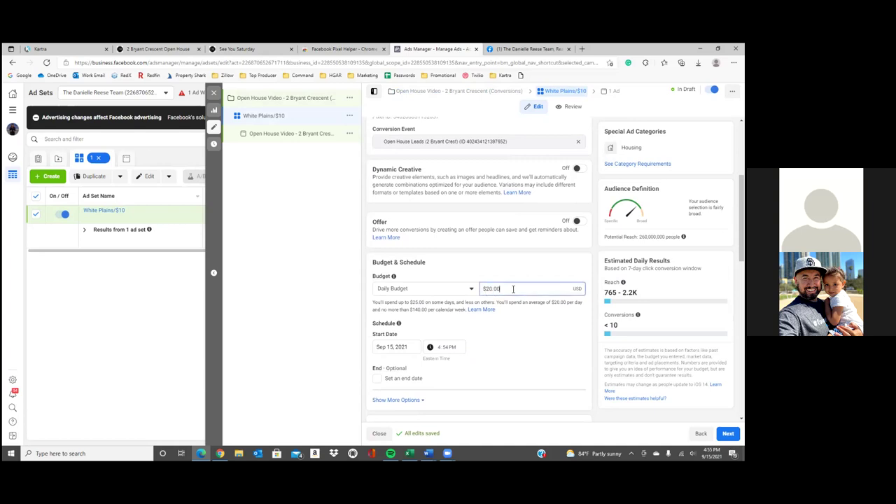
{"action": "triple_click", "coordinate": [516, 291]}
{"action": "type", "text": "10"}
{"action": "left_click", "coordinate": [528, 348]}
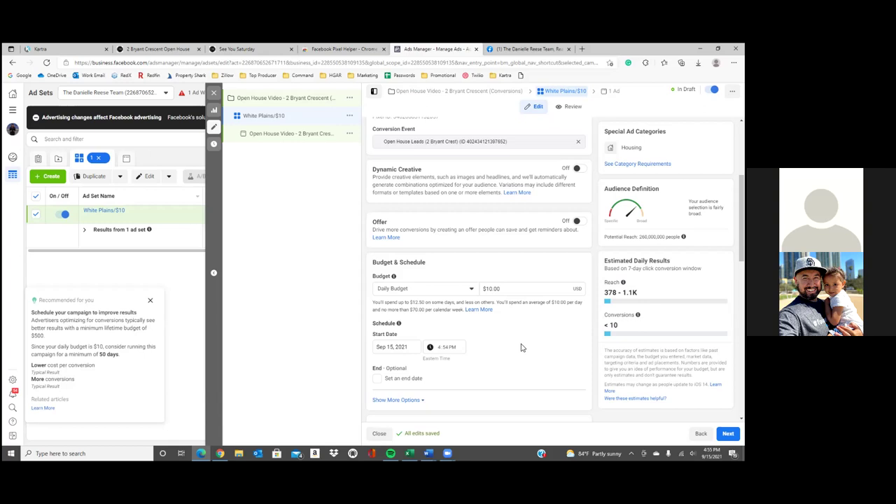
{"action": "scroll", "coordinate": [426, 347], "scroll_direction": "down", "scroll_amount": 1}
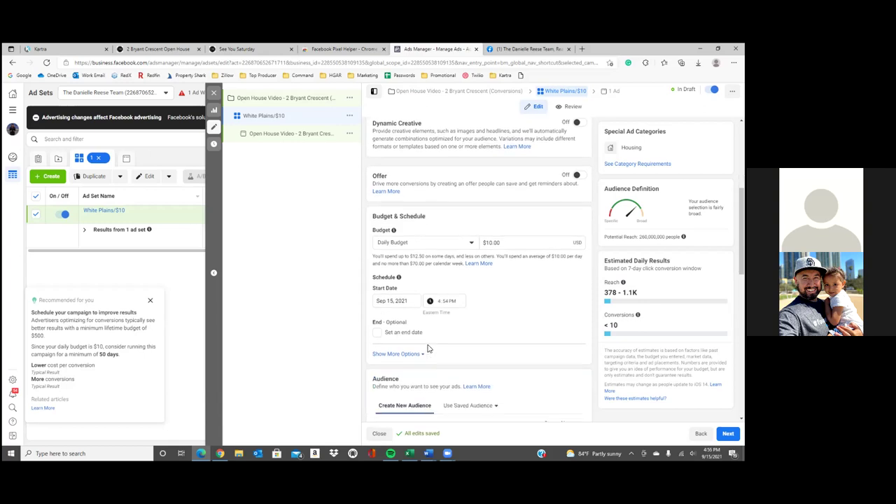
Set the ad set's start date to September 16 and edit the start time
{"action": "left_click", "coordinate": [456, 304]}
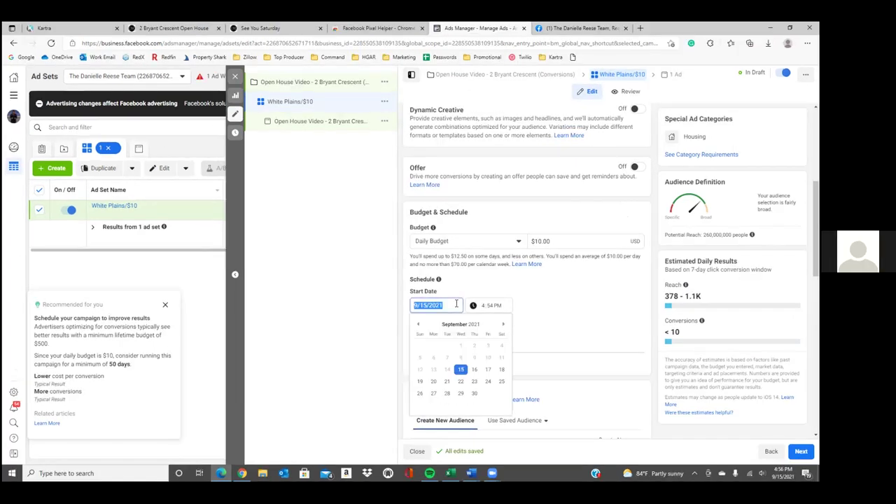
{"action": "left_click", "coordinate": [494, 305]}
{"action": "left_click", "coordinate": [484, 307]}
{"action": "left_click", "coordinate": [474, 370]}
{"action": "left_click", "coordinate": [495, 307]}
{"action": "left_click", "coordinate": [482, 308]}
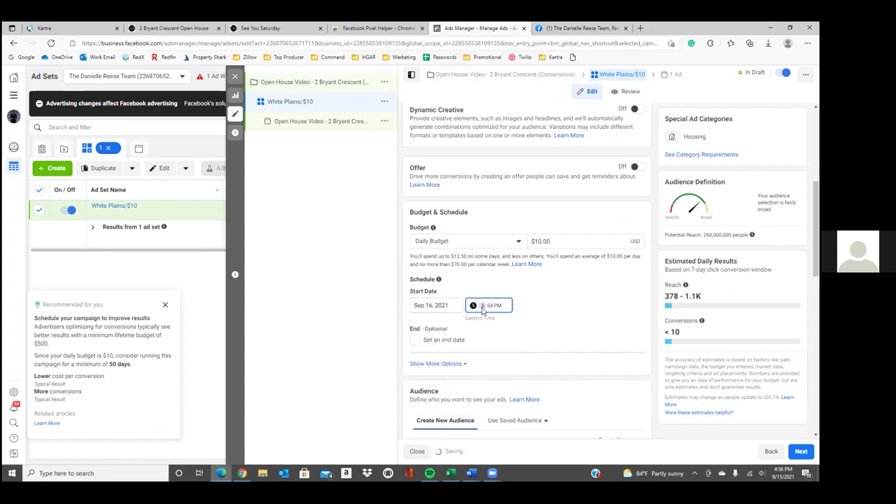
{"action": "type", "text": "400a"}
{"action": "left_click", "coordinate": [526, 342]}
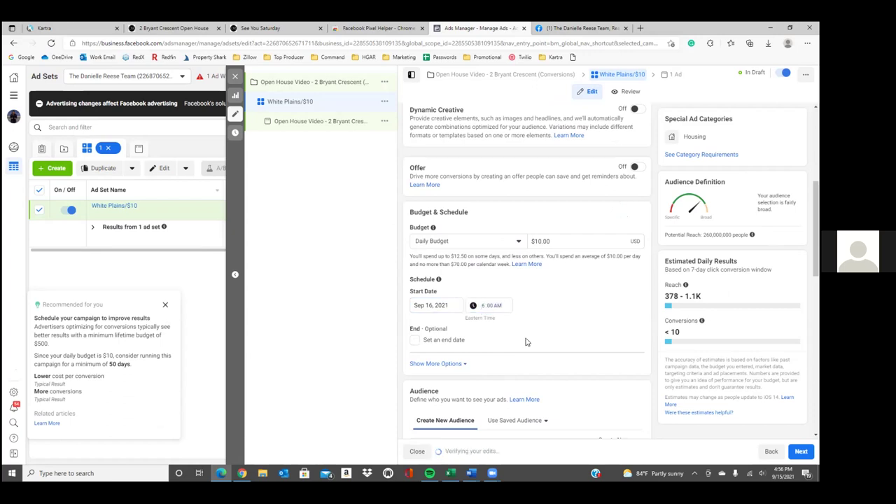
Raise the ad set's daily budget back to $20.00
{"action": "left_click", "coordinate": [415, 340]}
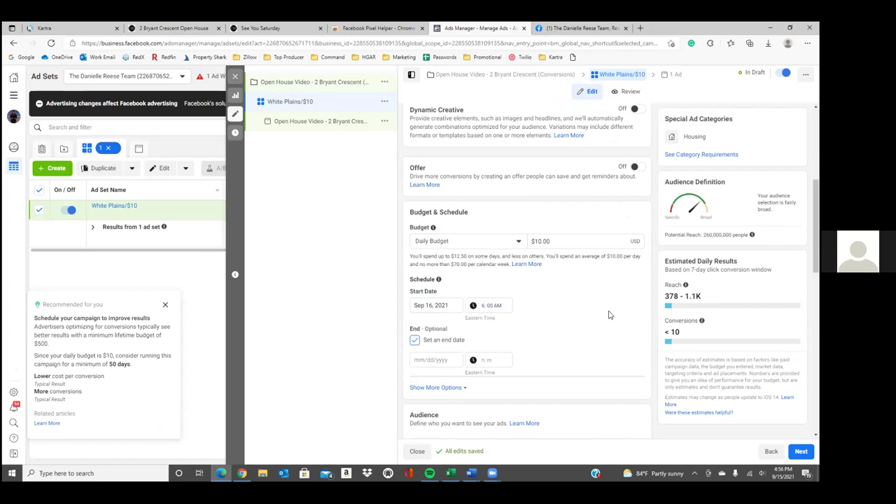
{"action": "scroll", "coordinate": [610, 315], "scroll_direction": "up", "scroll_amount": 1}
{"action": "left_click", "coordinate": [565, 293]}
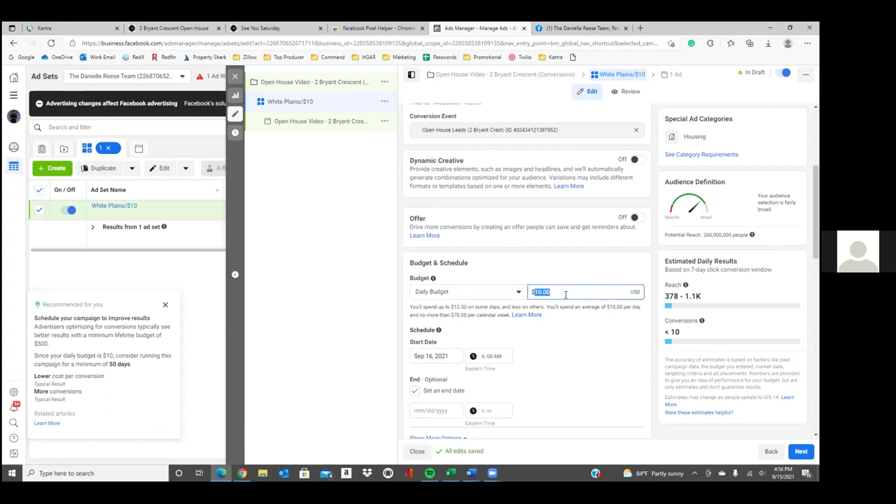
{"action": "type", "text": "20"}
{"action": "left_click", "coordinate": [659, 324]}
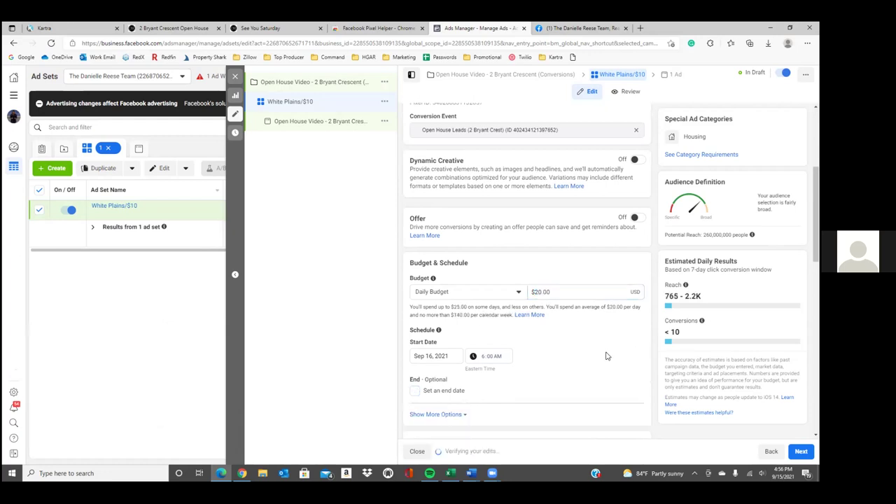
Turn on an end date of September 18, 2021 and set the end time hour to 8
{"action": "left_click", "coordinate": [416, 391]}
{"action": "left_click", "coordinate": [443, 410]}
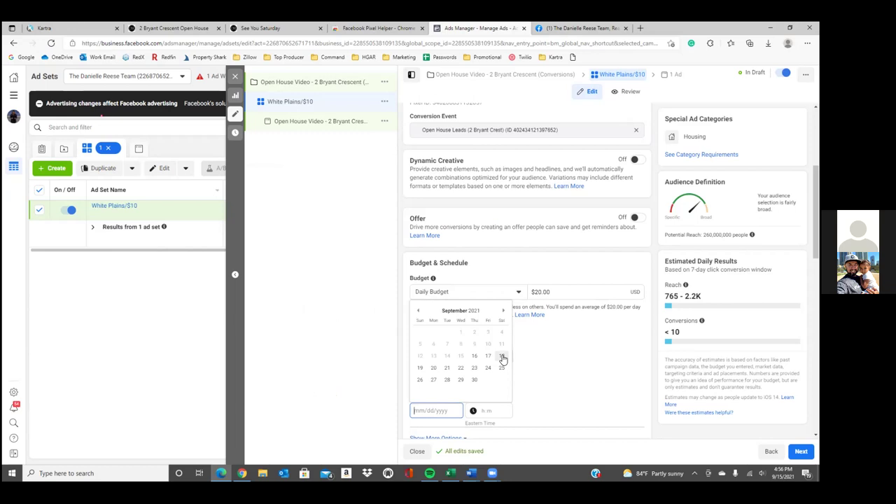
{"action": "left_click", "coordinate": [502, 358]}
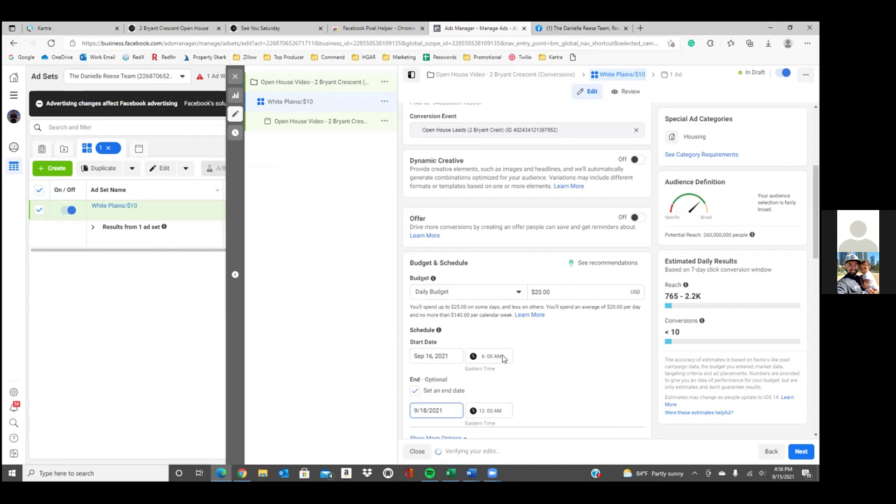
{"action": "left_click", "coordinate": [581, 365]}
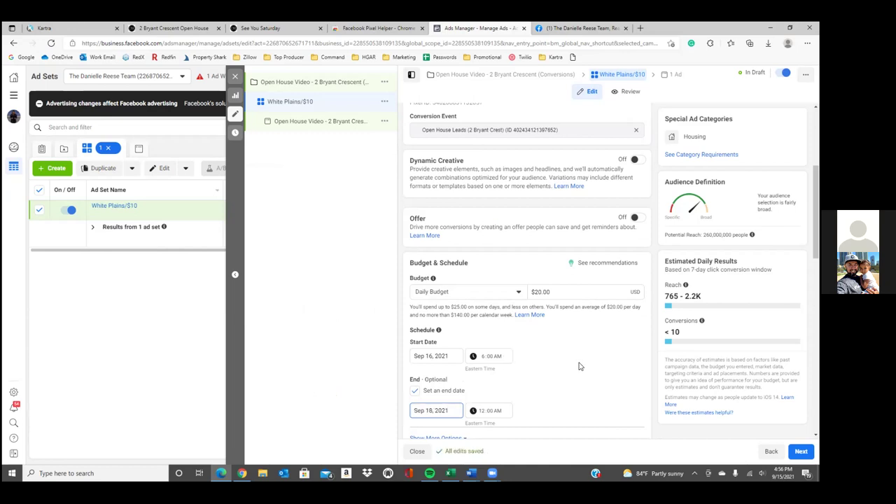
{"action": "left_click", "coordinate": [465, 411]}
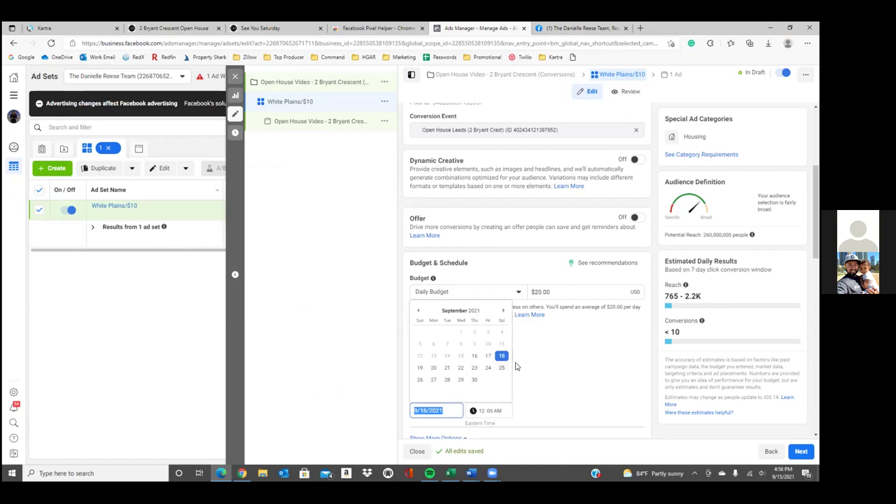
{"action": "key", "text": "Escape"}
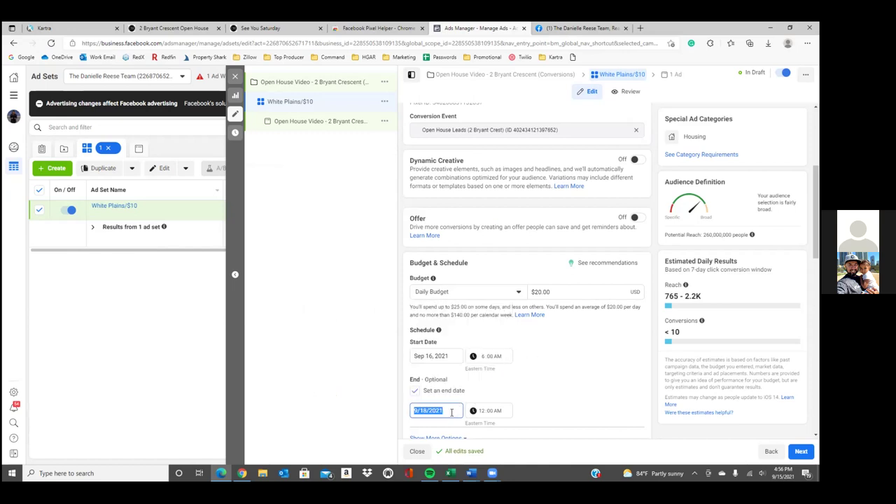
{"action": "left_click", "coordinate": [451, 406]}
{"action": "left_click", "coordinate": [494, 412]}
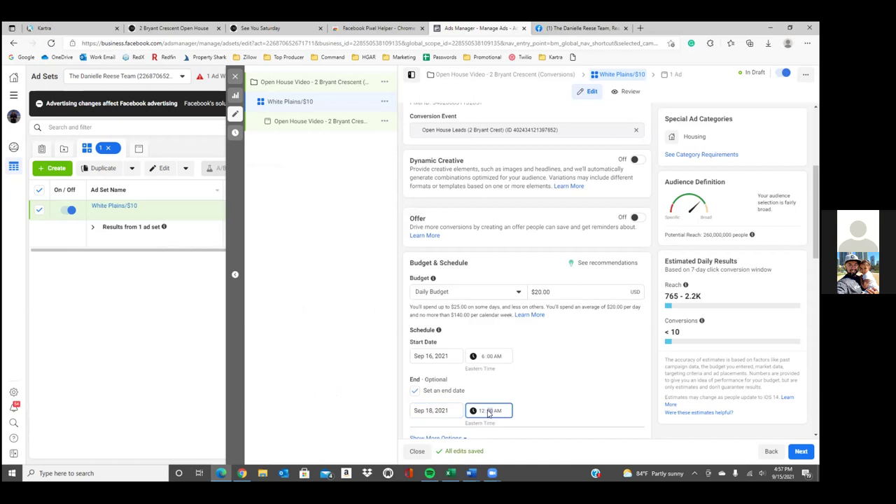
{"action": "type", "text": "8"}
{"action": "key", "text": "Tab"}
{"action": "key", "text": "Tab"}
{"action": "key", "text": "Tab"}
Remove United States from locations, keeping 'People living in or recently in this location'
{"action": "scroll", "coordinate": [536, 406], "scroll_direction": "down", "scroll_amount": 2}
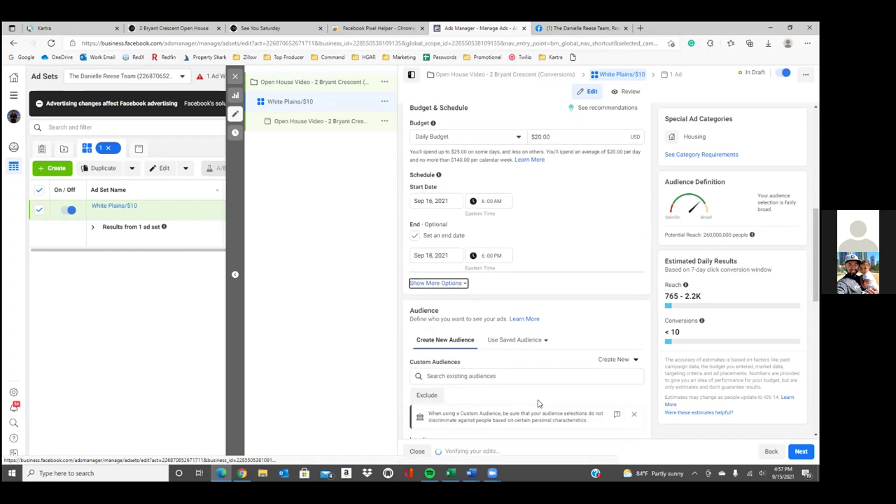
{"action": "scroll", "coordinate": [538, 404], "scroll_direction": "down", "scroll_amount": 1}
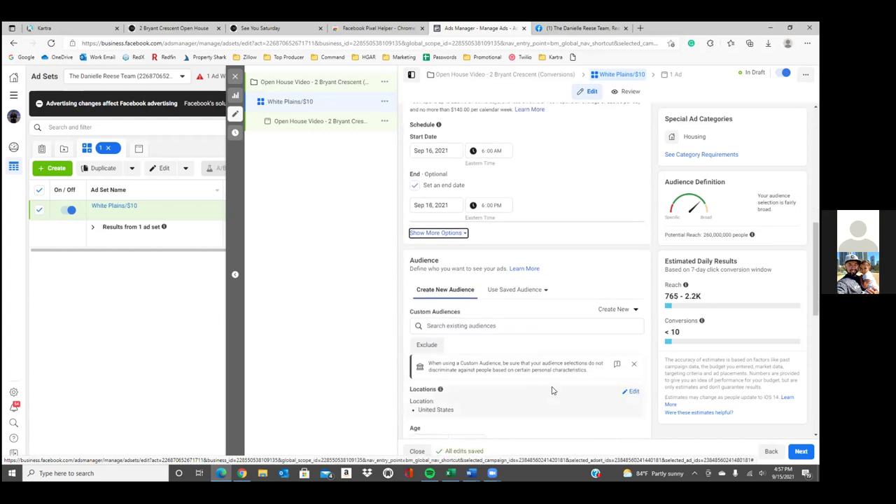
{"action": "scroll", "coordinate": [552, 390], "scroll_direction": "down", "scroll_amount": 3}
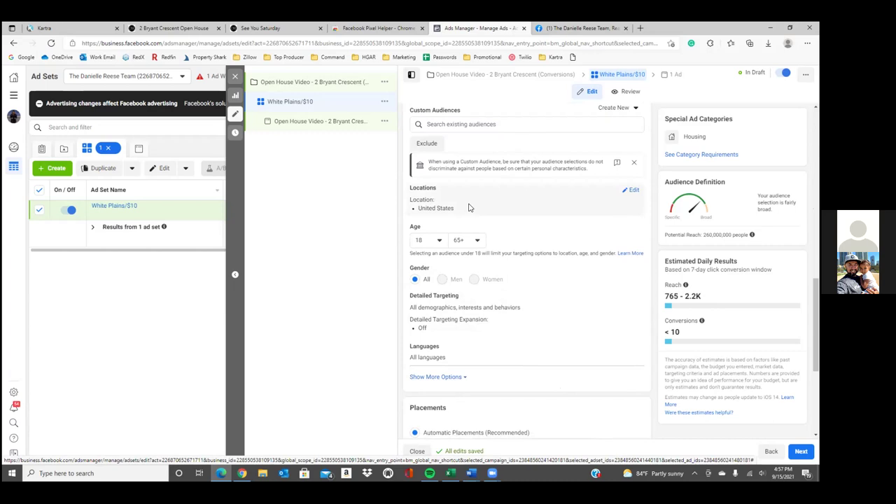
{"action": "left_click", "coordinate": [631, 190]}
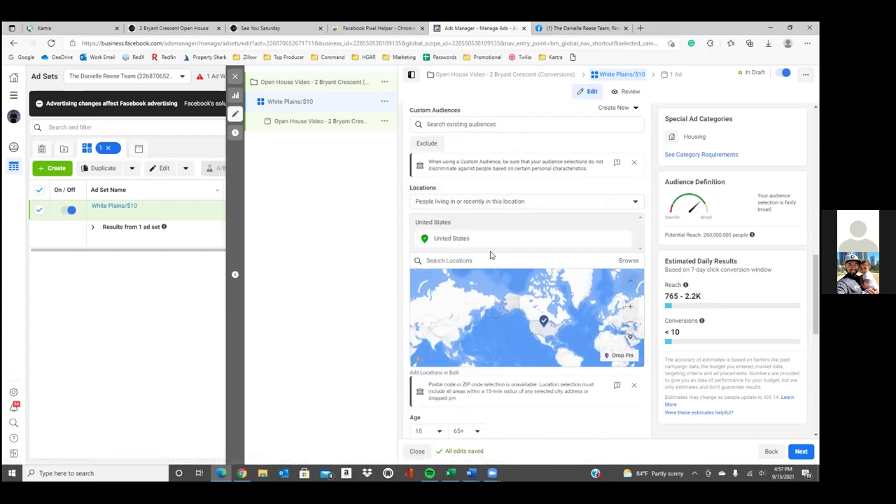
{"action": "left_click", "coordinate": [623, 240]}
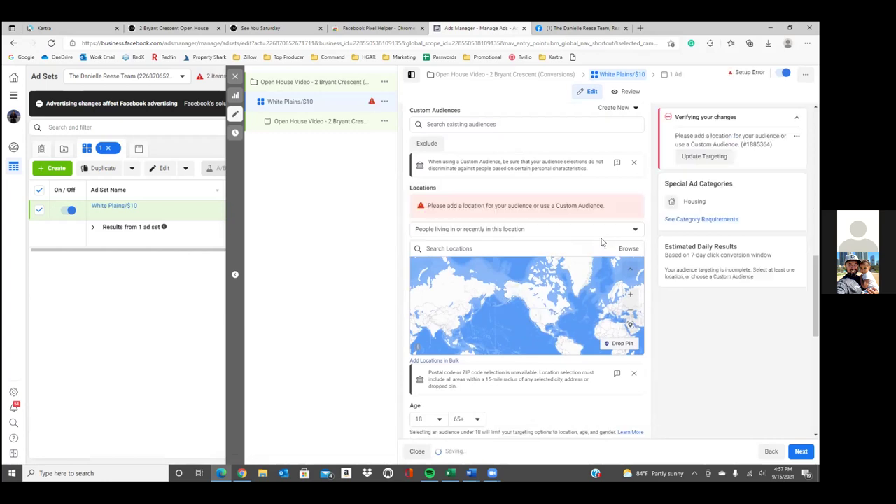
{"action": "left_click", "coordinate": [563, 231]}
{"action": "left_click", "coordinate": [495, 230]}
{"action": "left_click", "coordinate": [542, 231]}
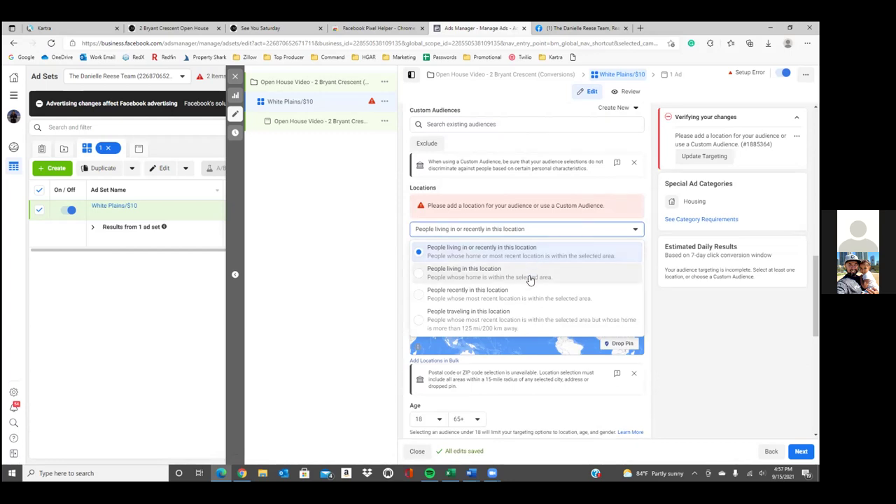
{"action": "left_click", "coordinate": [530, 280]}
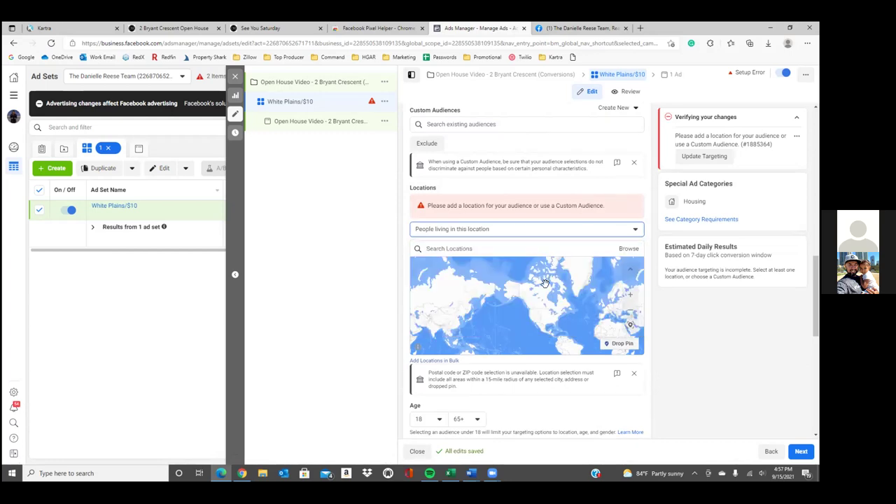
{"action": "left_click", "coordinate": [511, 231]}
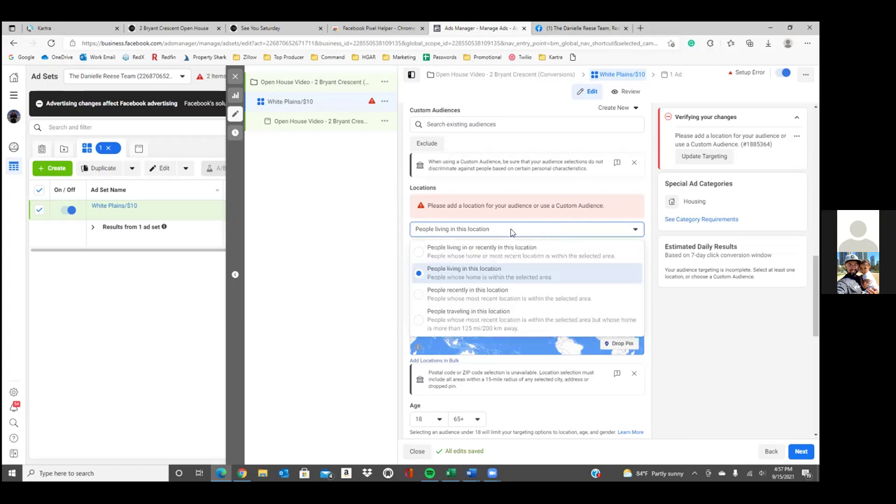
{"action": "left_click", "coordinate": [503, 250]}
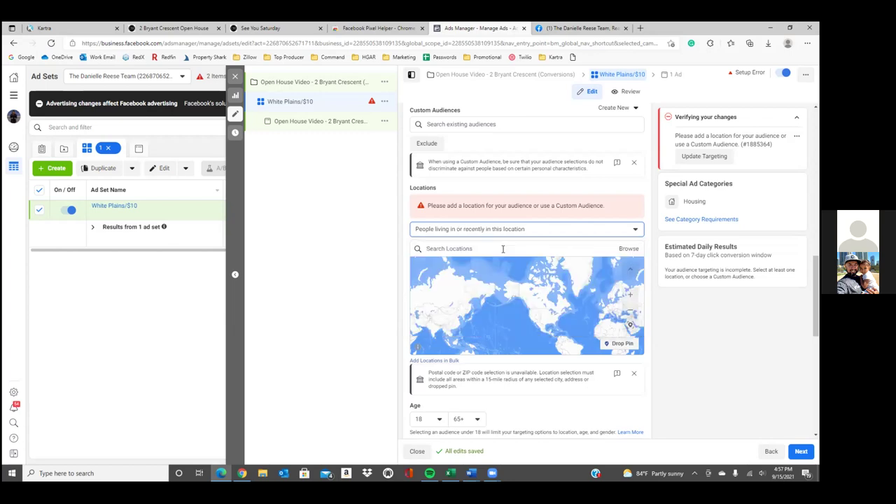
Search 'white plains' and add White Plains, New York as the target location
{"action": "scroll", "coordinate": [502, 247], "scroll_direction": "down", "scroll_amount": 1}
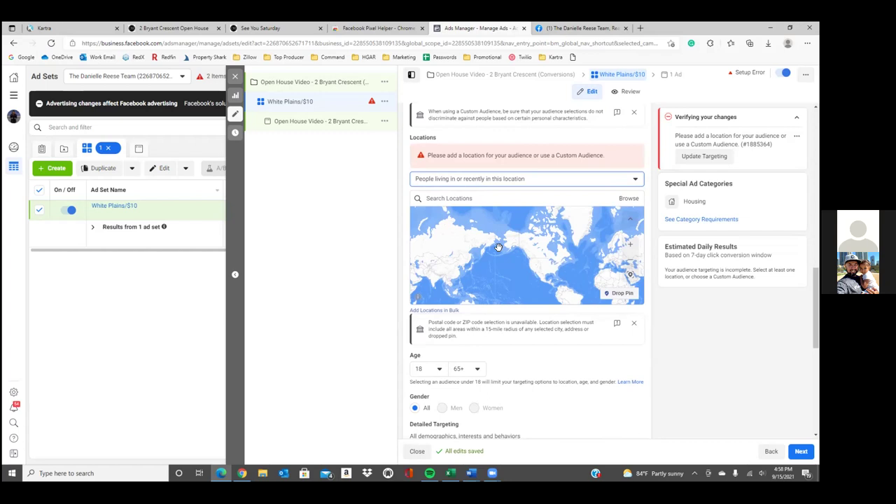
{"action": "scroll", "coordinate": [428, 310], "scroll_direction": "down", "scroll_amount": 1}
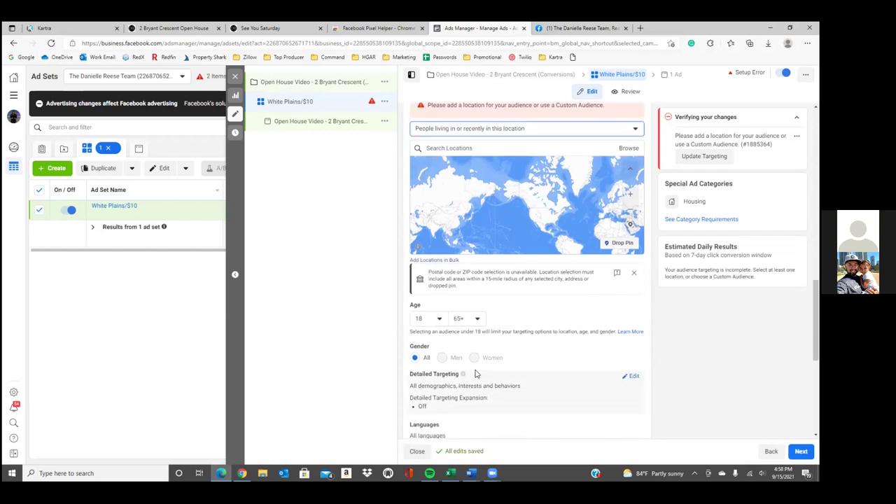
{"action": "scroll", "coordinate": [464, 358], "scroll_direction": "up", "scroll_amount": 1}
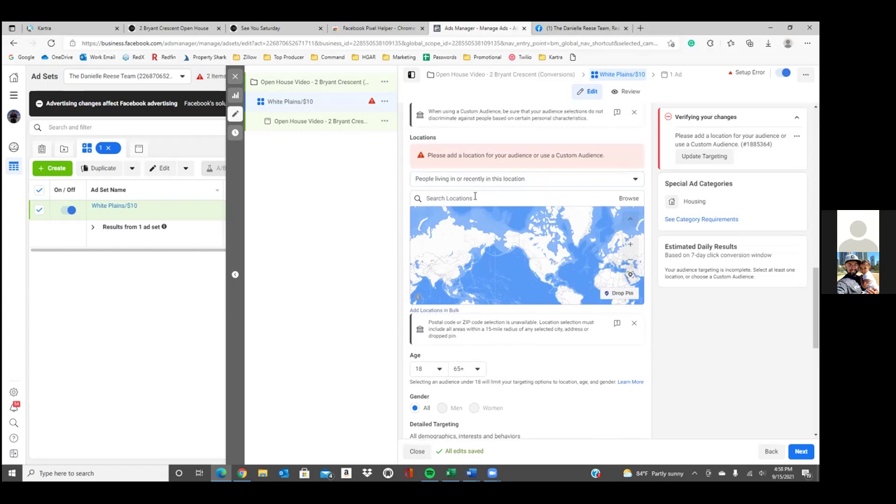
{"action": "left_click", "coordinate": [469, 198]}
{"action": "type", "text": "white"}
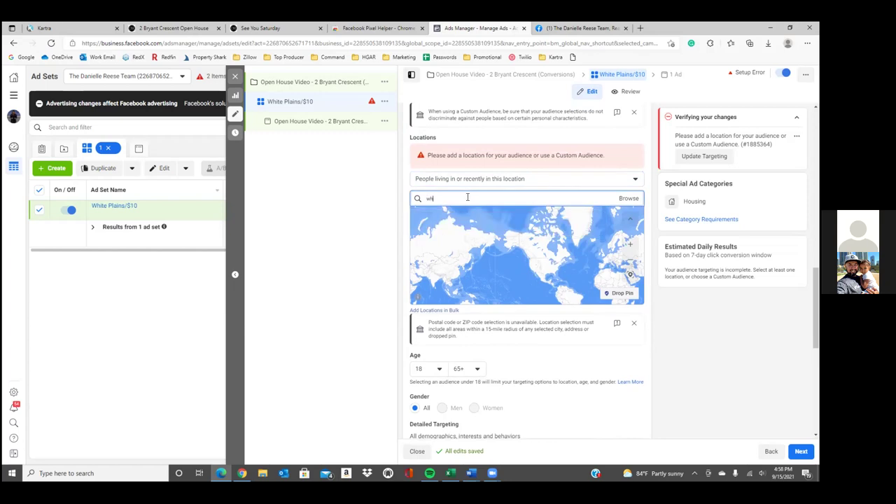
{"action": "type", "text": " plains"}
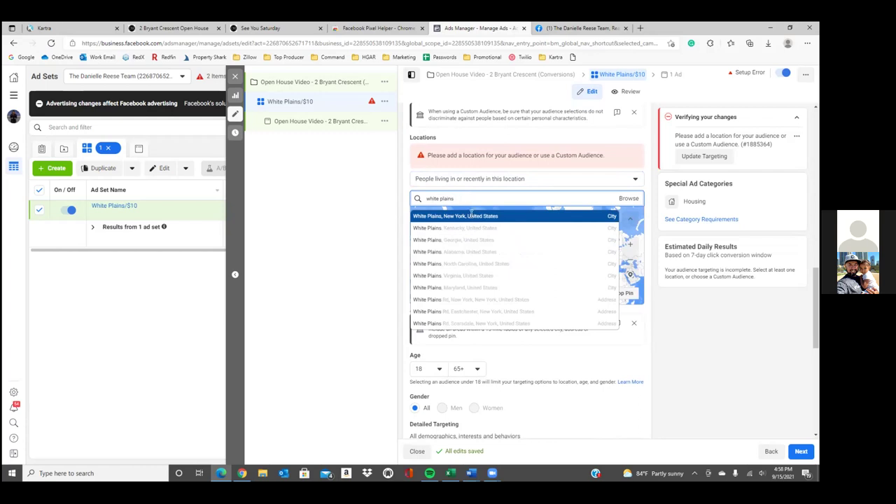
{"action": "left_click", "coordinate": [469, 216]}
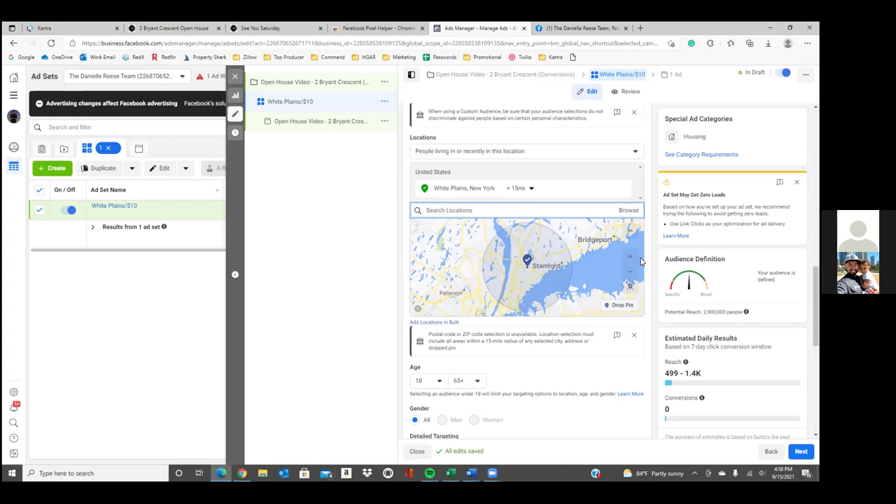
Look over the audience section, viewing saved custom audiences without choosing one
{"action": "scroll", "coordinate": [640, 261], "scroll_direction": "down", "scroll_amount": 3}
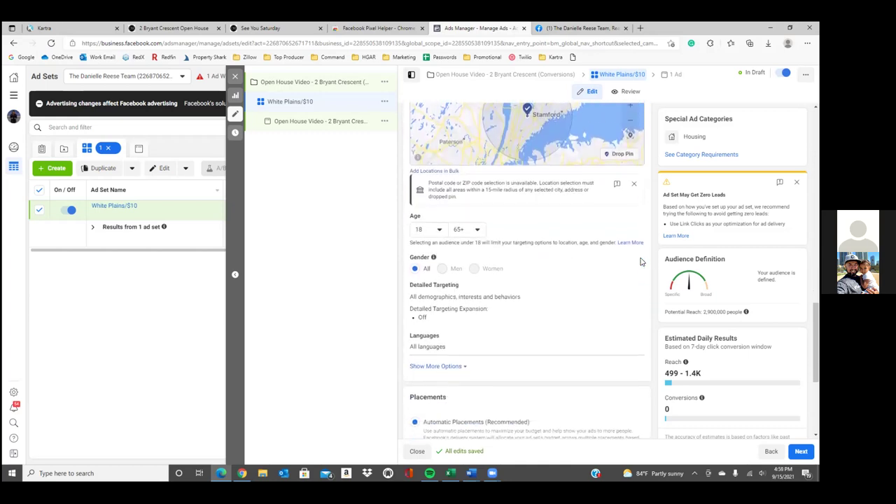
{"action": "scroll", "coordinate": [640, 261], "scroll_direction": "down", "scroll_amount": 2}
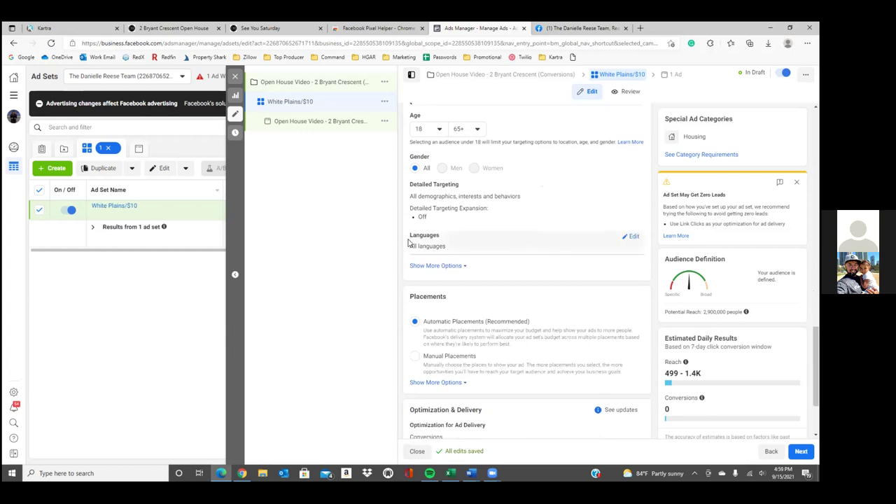
{"action": "scroll", "coordinate": [428, 242], "scroll_direction": "down", "scroll_amount": 1}
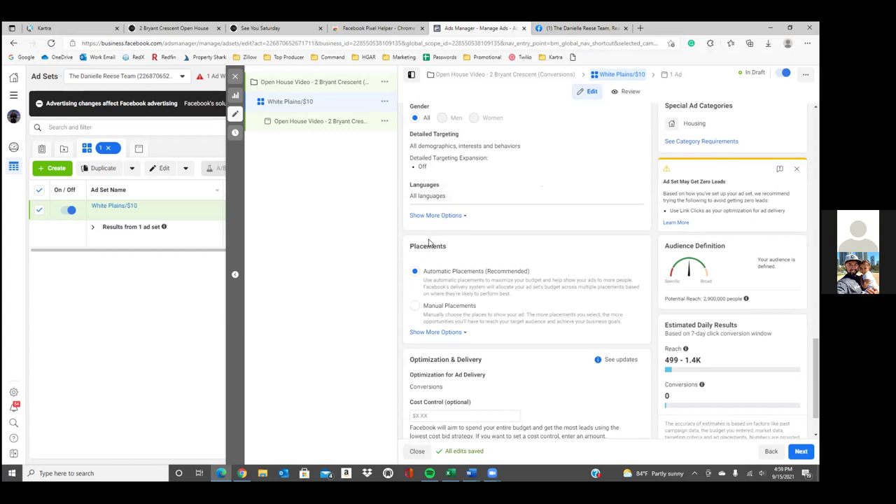
{"action": "scroll", "coordinate": [462, 220], "scroll_direction": "up", "scroll_amount": 3}
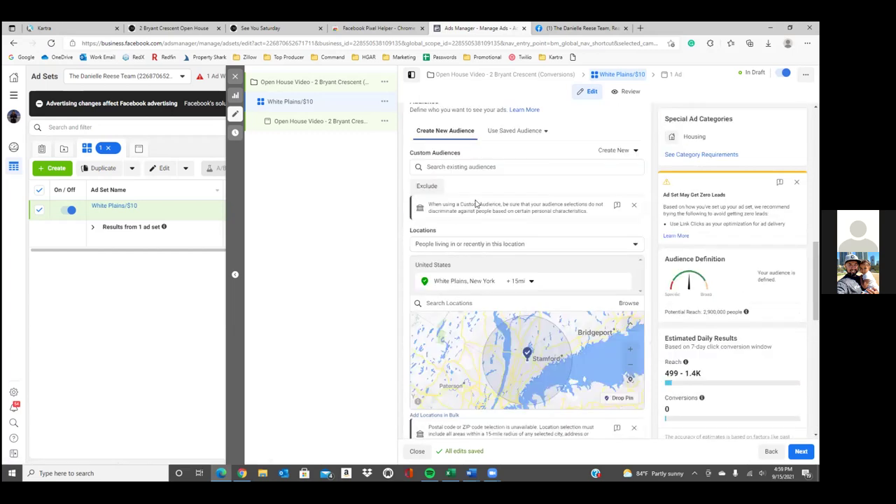
{"action": "left_click", "coordinate": [490, 172]}
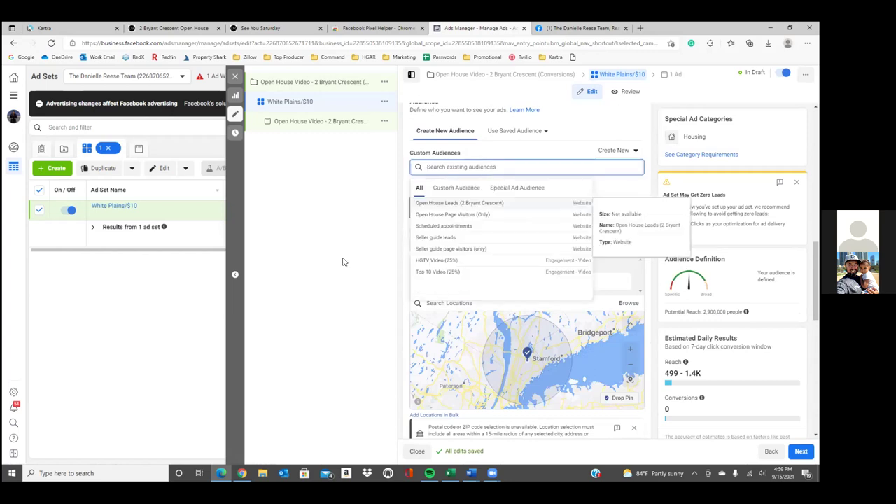
{"action": "left_click", "coordinate": [383, 249]}
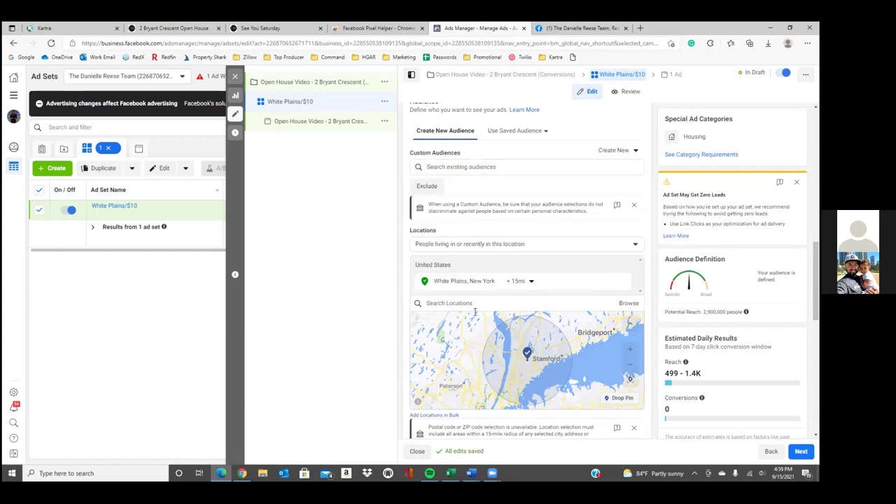
{"action": "scroll", "coordinate": [490, 294], "scroll_direction": "down", "scroll_amount": 7}
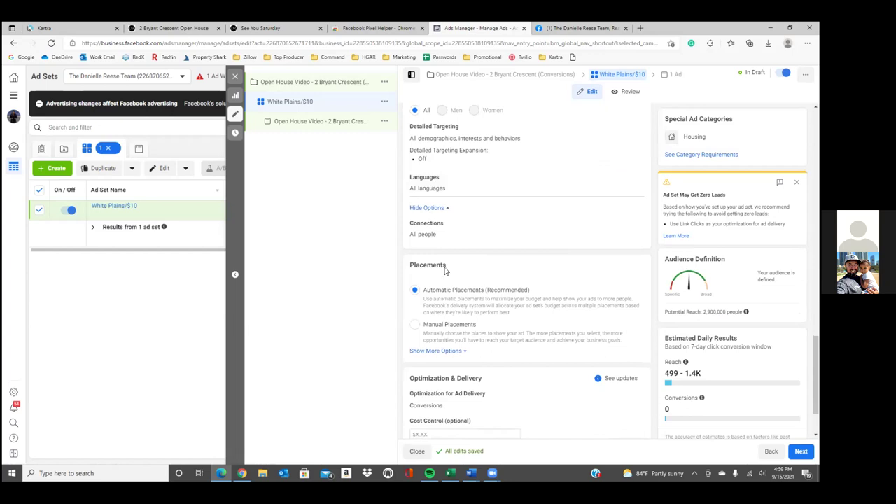
{"action": "scroll", "coordinate": [445, 264], "scroll_direction": "down", "scroll_amount": 1}
{"action": "scroll", "coordinate": [445, 264], "scroll_direction": "up", "scroll_amount": 1}
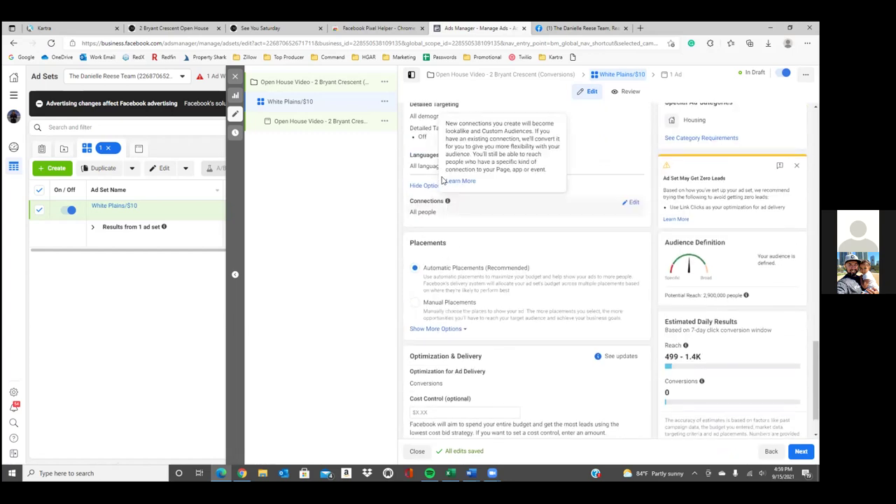
Set the audience language to English (All), replacing the briefly added English (US)
{"action": "left_click", "coordinate": [632, 161]}
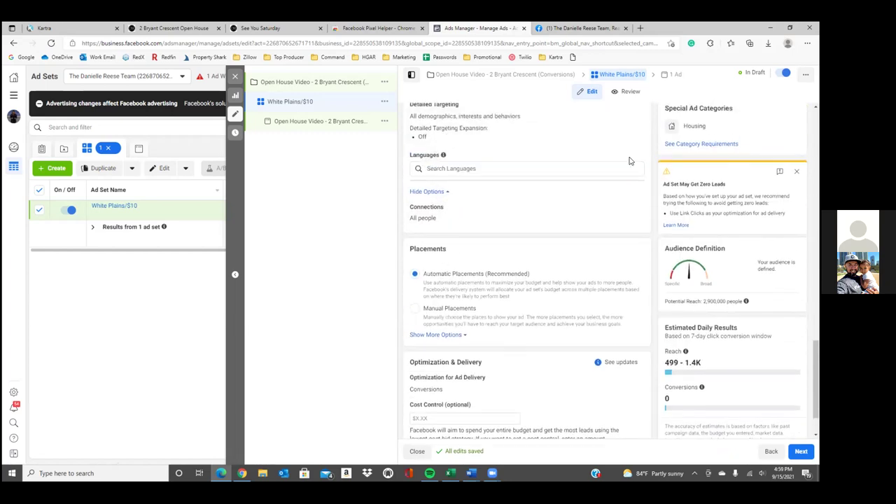
{"action": "type", "text": "en"}
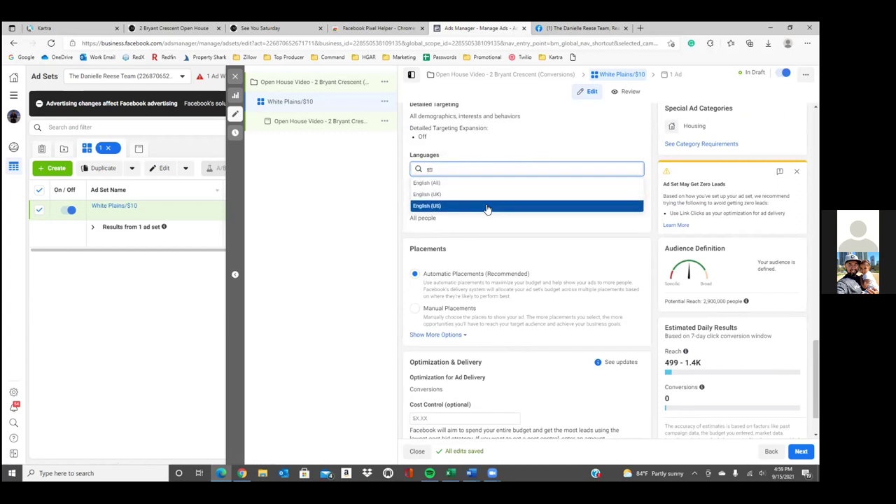
{"action": "left_click", "coordinate": [488, 206]}
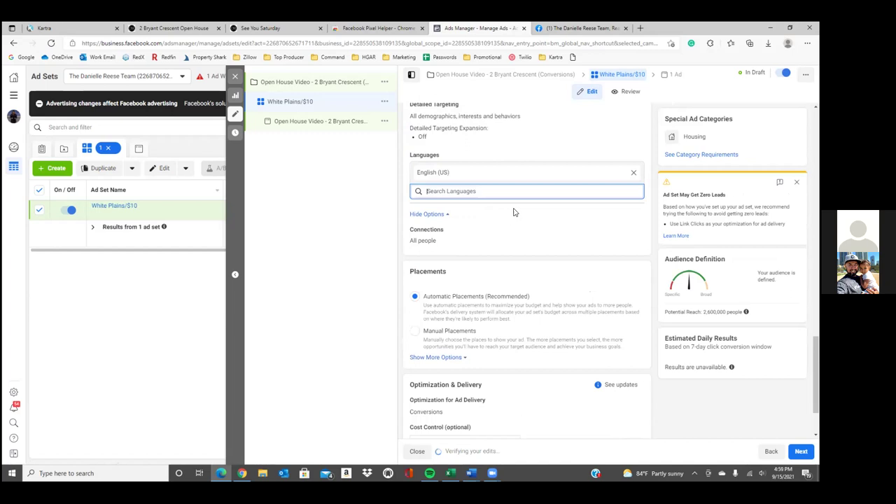
{"action": "left_click", "coordinate": [633, 172]}
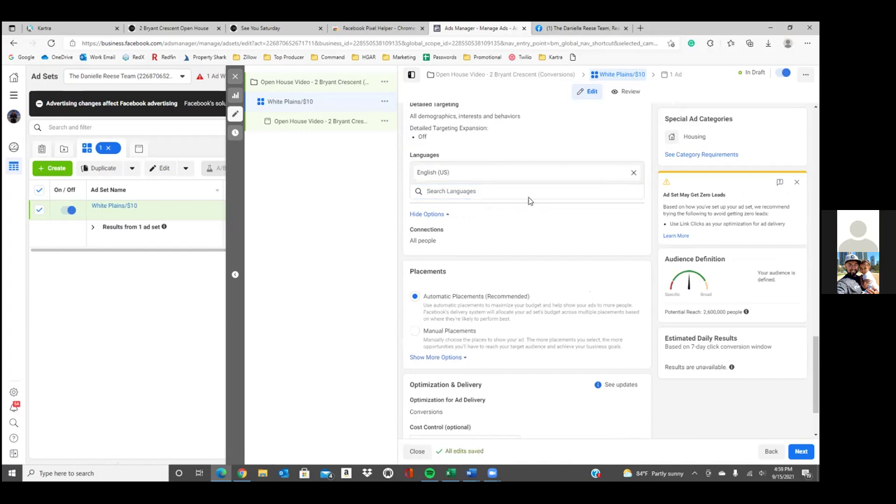
{"action": "left_click", "coordinate": [497, 170]}
{"action": "type", "text": "en"}
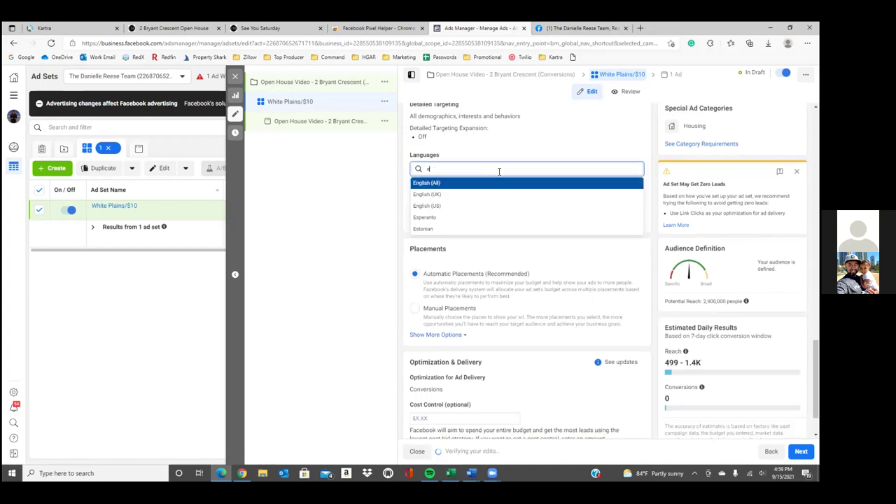
{"action": "left_click", "coordinate": [487, 182]}
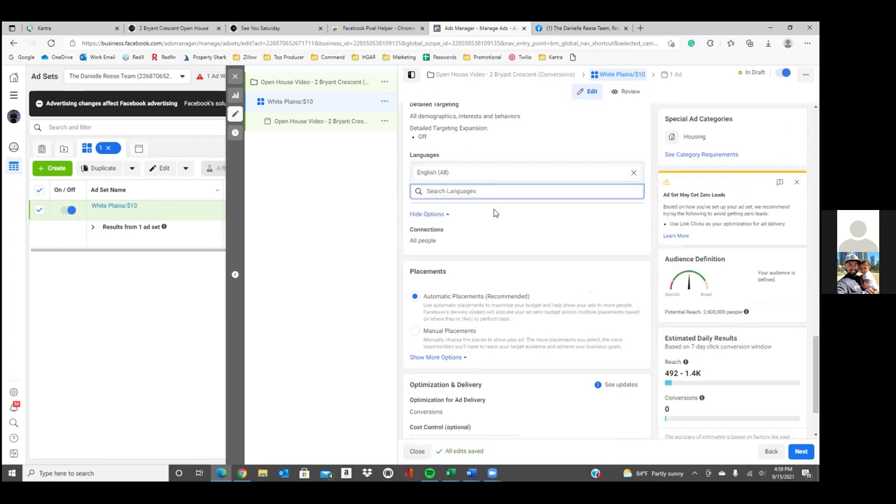
{"action": "left_click", "coordinate": [494, 212]}
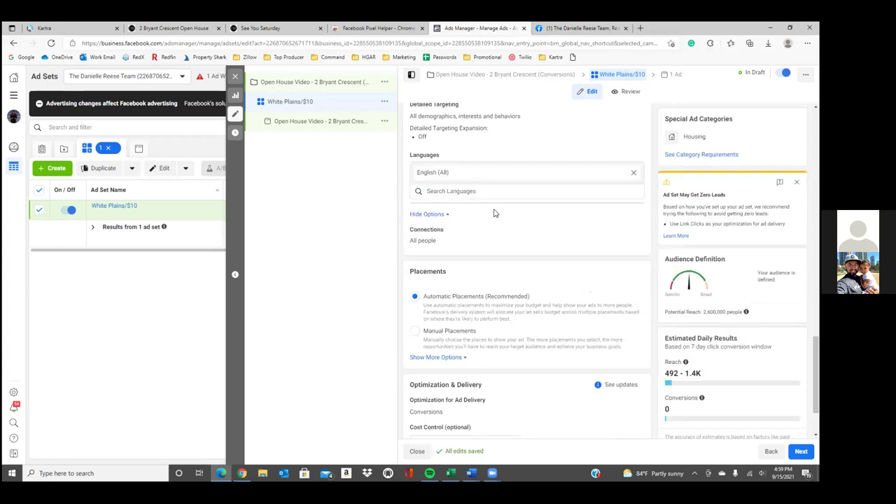
{"action": "scroll", "coordinate": [493, 213], "scroll_direction": "down", "scroll_amount": 1}
Move on to the ad and select the Page's Instagram account
{"action": "left_click", "coordinate": [801, 451]}
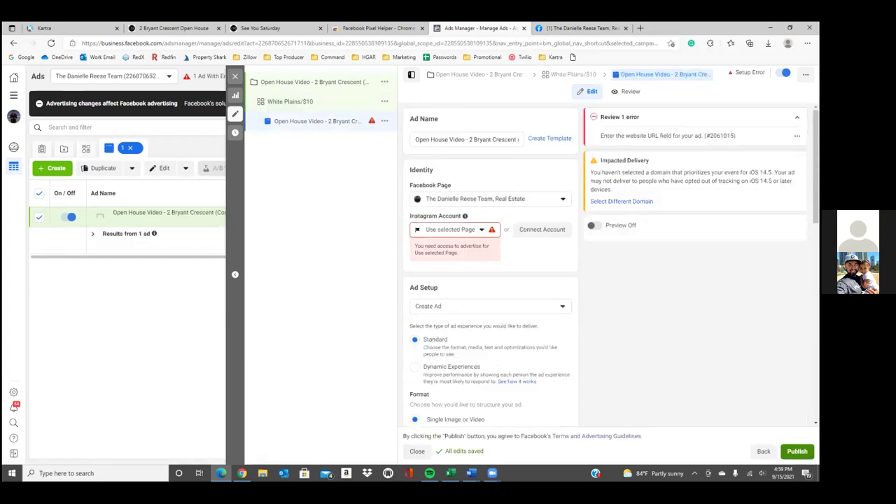
{"action": "left_click", "coordinate": [482, 230]}
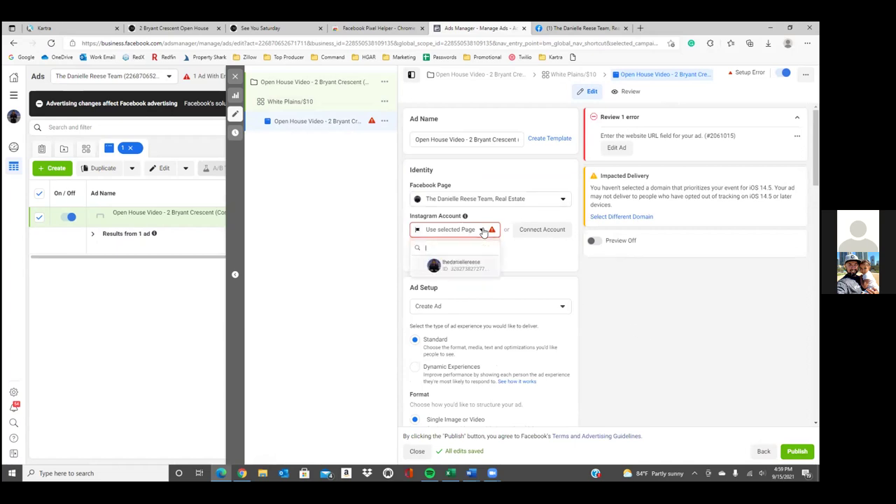
{"action": "left_click", "coordinate": [467, 265]}
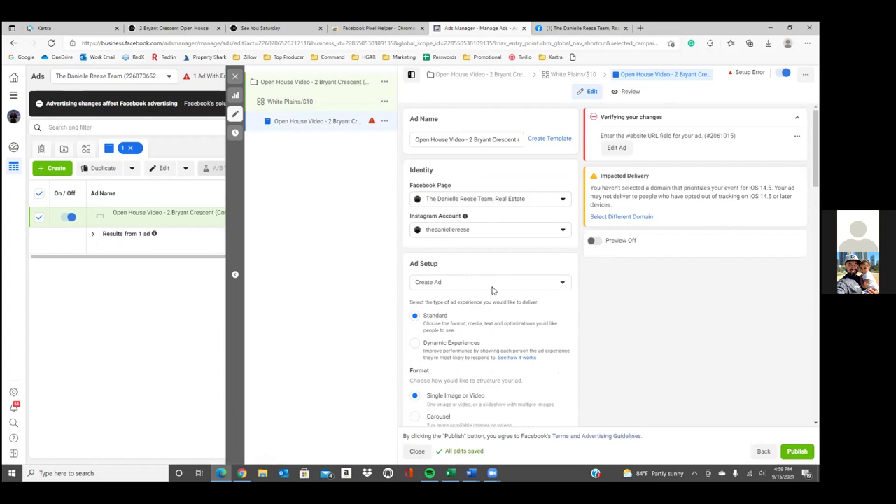
Use the existing 'Open house this Saturday 9/18' video post as the ad creative
{"action": "left_click", "coordinate": [492, 289]}
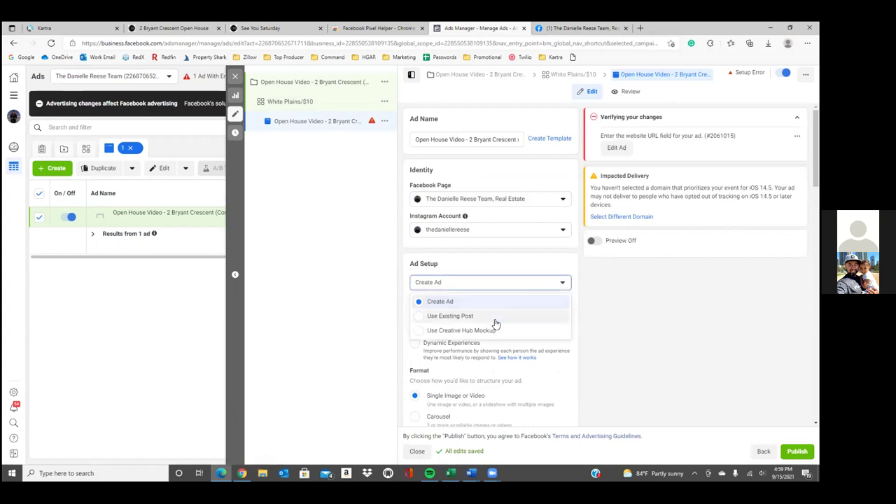
{"action": "left_click", "coordinate": [495, 318]}
{"action": "scroll", "coordinate": [528, 317], "scroll_direction": "down", "scroll_amount": 2}
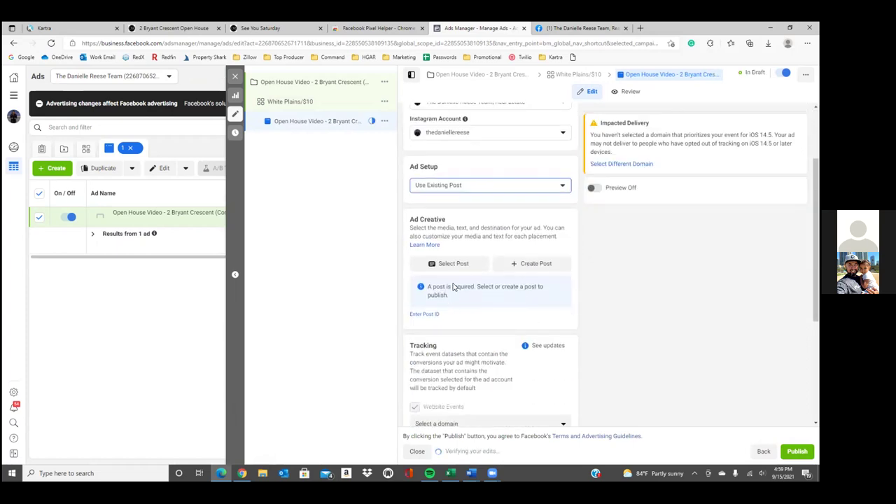
{"action": "left_click", "coordinate": [459, 266]}
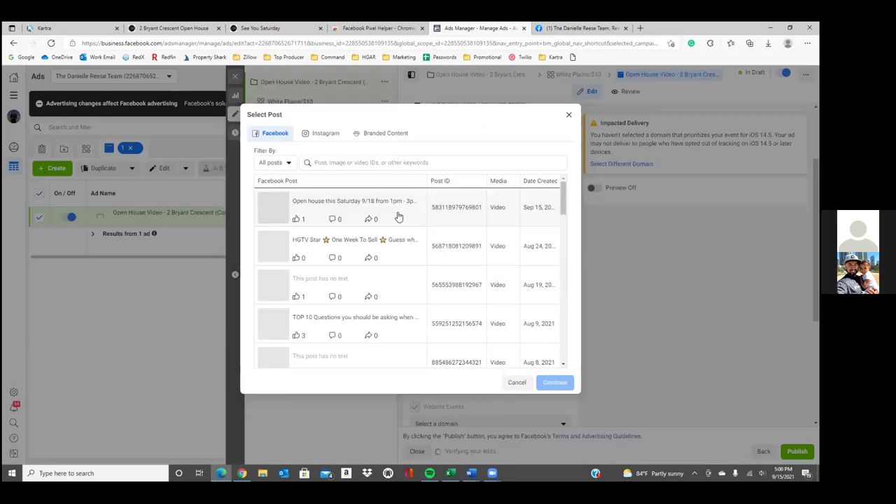
{"action": "left_click", "coordinate": [399, 221]}
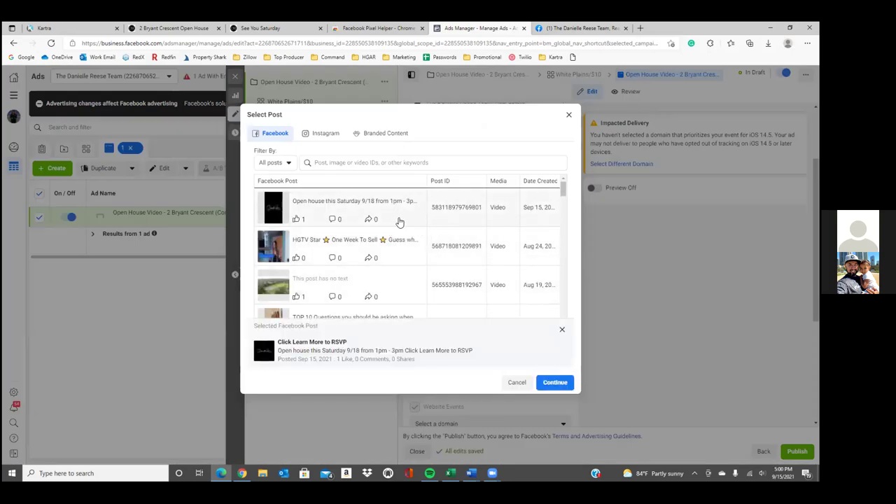
{"action": "left_click", "coordinate": [563, 383]}
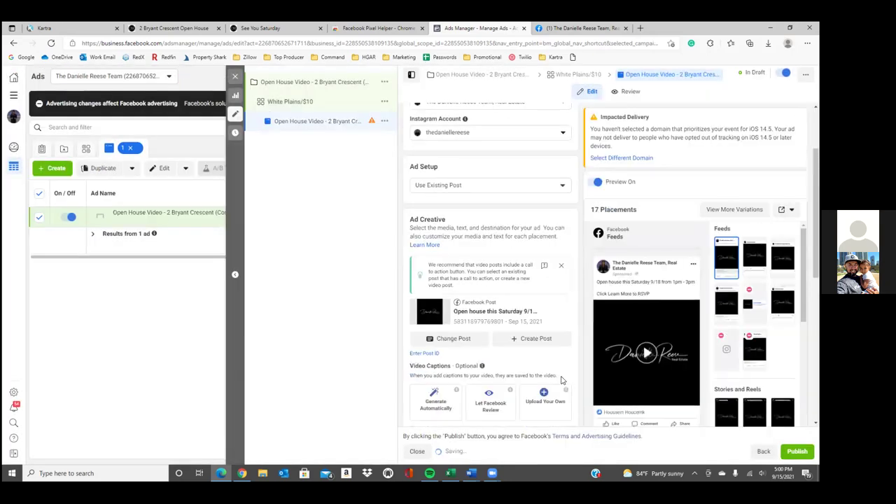
{"action": "scroll", "coordinate": [560, 380], "scroll_direction": "down", "scroll_amount": 3}
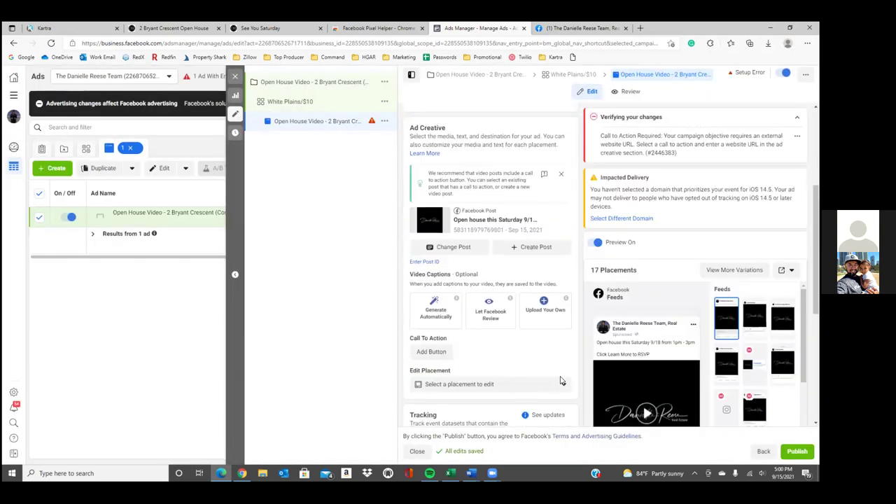
{"action": "left_click", "coordinate": [431, 346]}
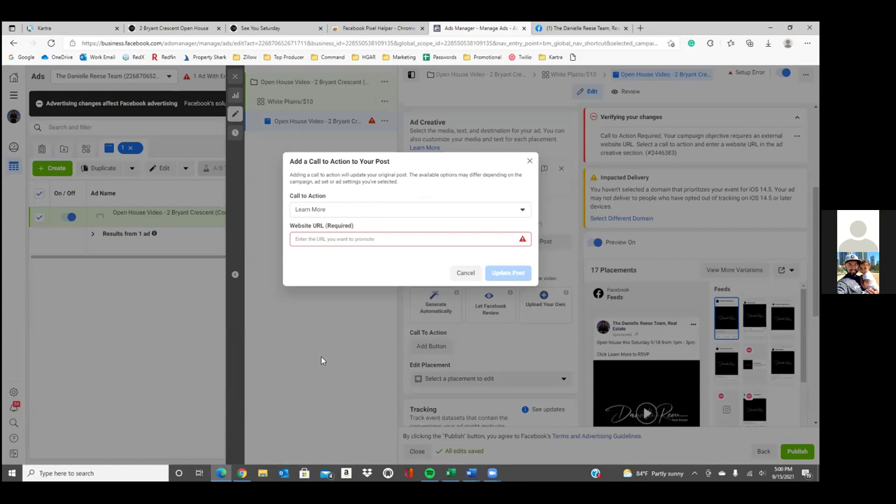
{"action": "left_click", "coordinate": [280, 28]}
{"action": "left_click", "coordinate": [283, 44]}
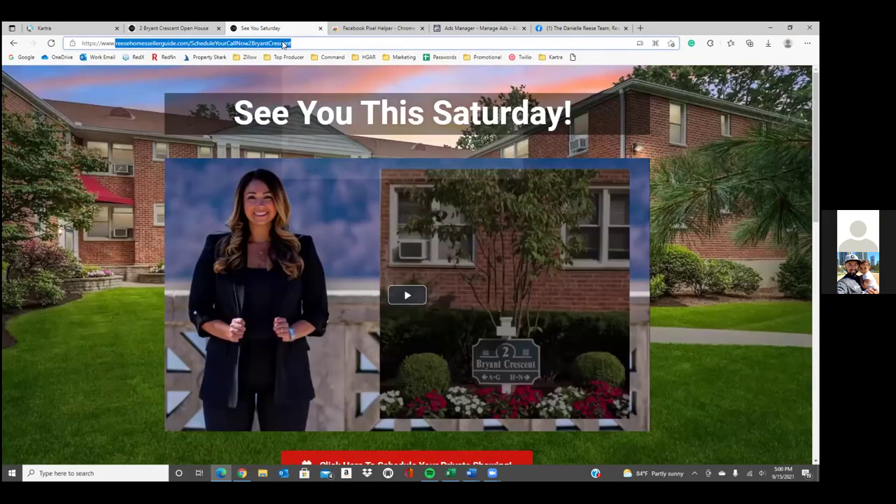
{"action": "right_click", "coordinate": [284, 44]}
{"action": "left_click", "coordinate": [329, 114]}
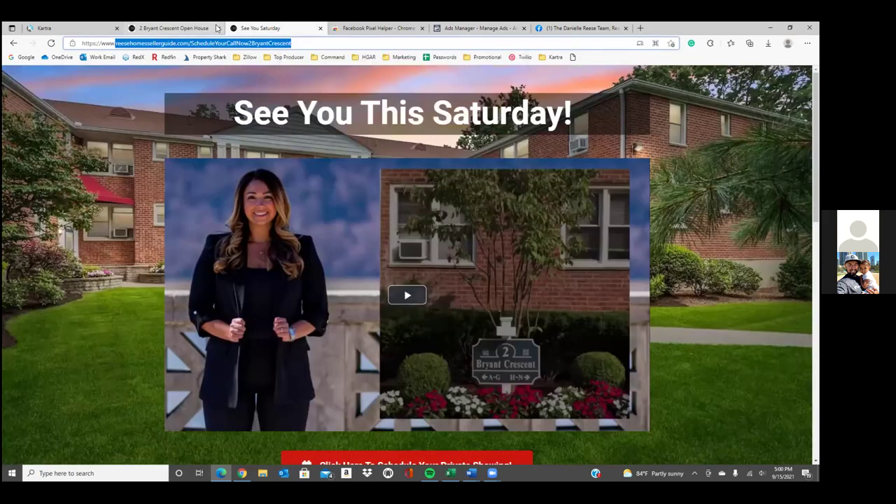
{"action": "left_click", "coordinate": [206, 29]}
{"action": "left_click", "coordinate": [230, 44]}
{"action": "left_click", "coordinate": [230, 44]}
{"action": "key", "text": "shift+End"}
{"action": "left_click_drag", "start_coordinate": [221, 45], "coordinate": [105, 46]}
{"action": "right_click", "coordinate": [105, 46]}
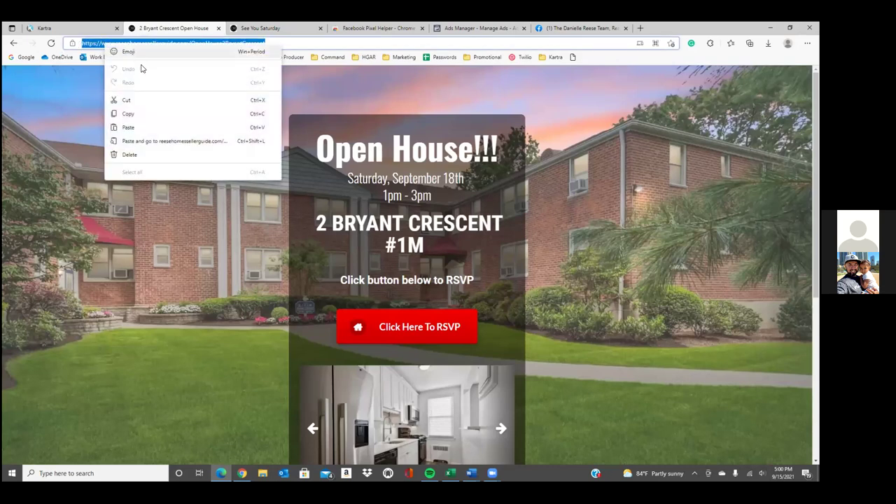
{"action": "left_click", "coordinate": [149, 115]}
Paste the open house address as the Learn More button's website URL and update the post
{"action": "left_click", "coordinate": [98, 26]}
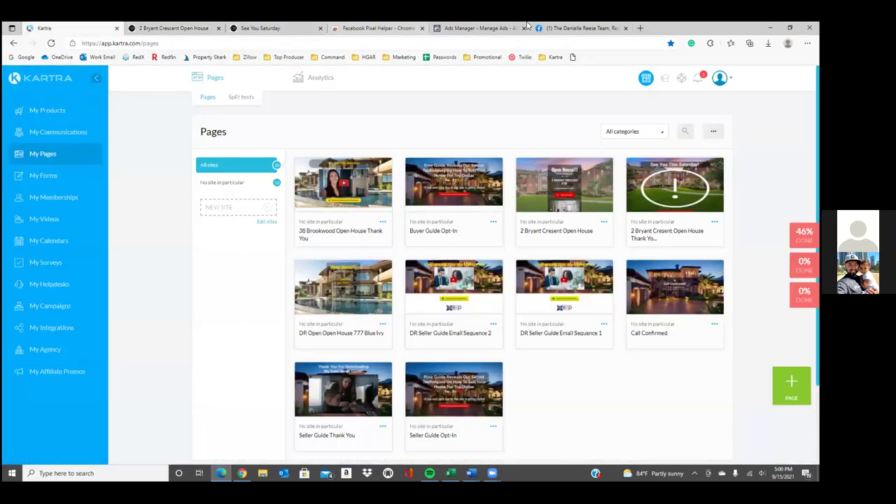
{"action": "left_click", "coordinate": [476, 28]}
{"action": "left_click", "coordinate": [376, 239]}
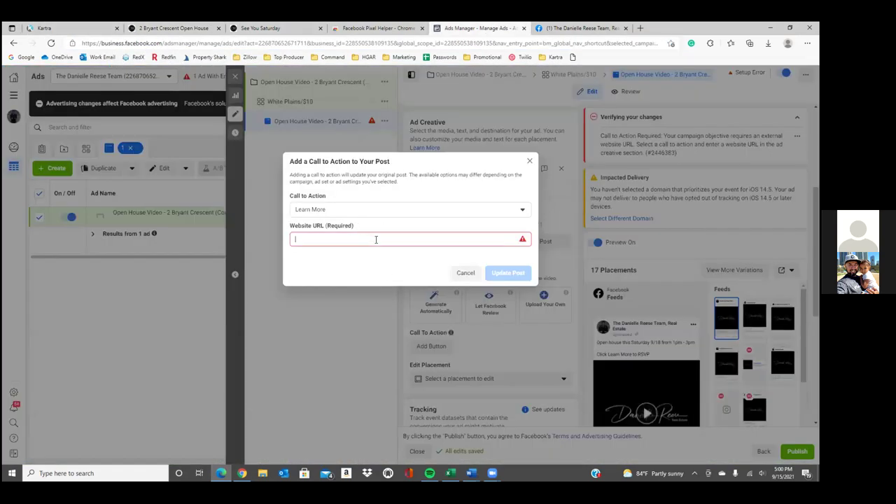
{"action": "right_click", "coordinate": [376, 239]}
{"action": "left_click", "coordinate": [404, 325]}
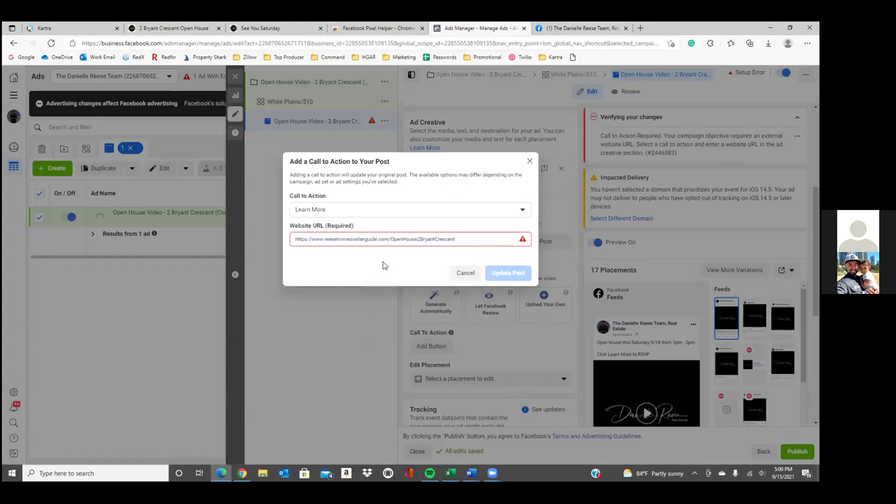
{"action": "left_click", "coordinate": [507, 273]}
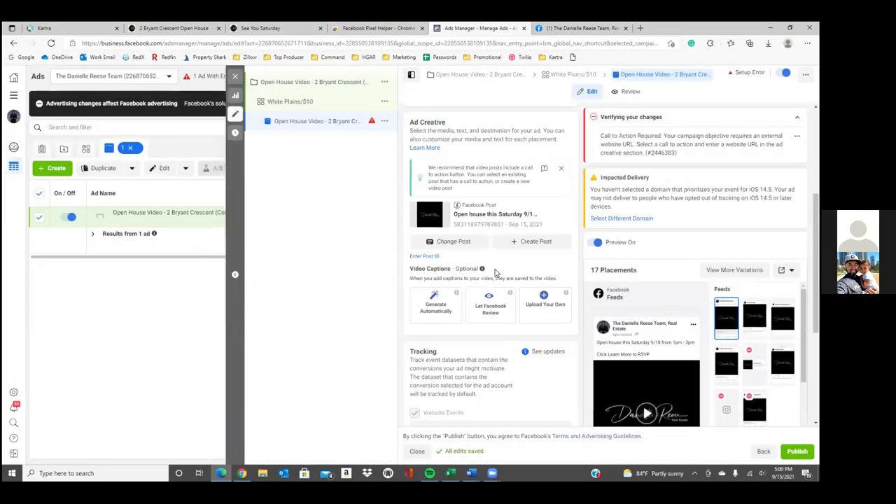
Publish the campaign
{"action": "scroll", "coordinate": [493, 274], "scroll_direction": "down", "scroll_amount": 2}
{"action": "scroll", "coordinate": [494, 277], "scroll_direction": "down", "scroll_amount": 3}
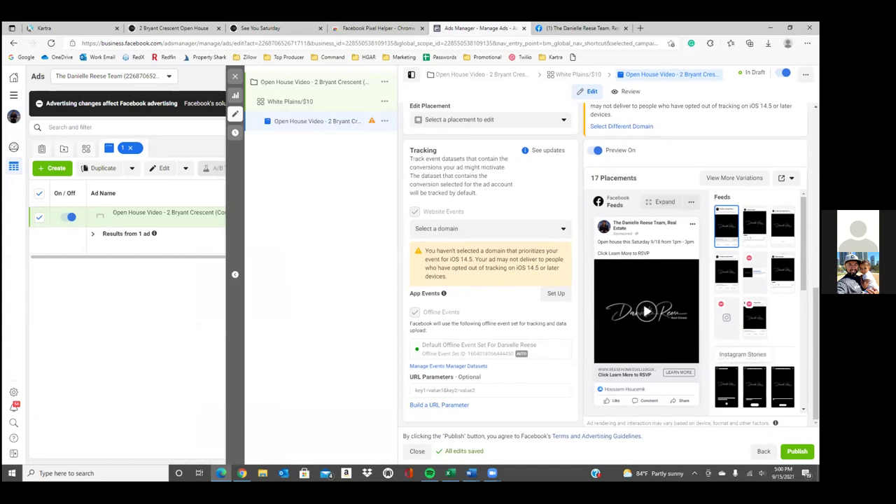
{"action": "left_click", "coordinate": [797, 451]}
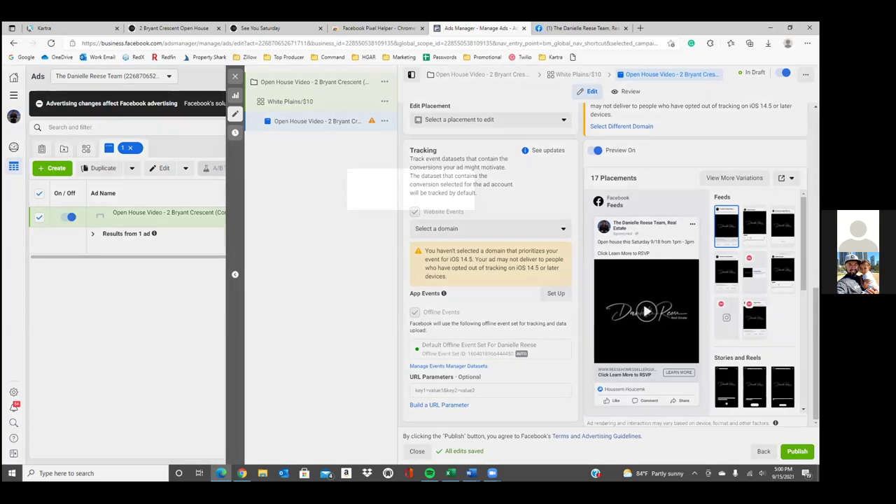
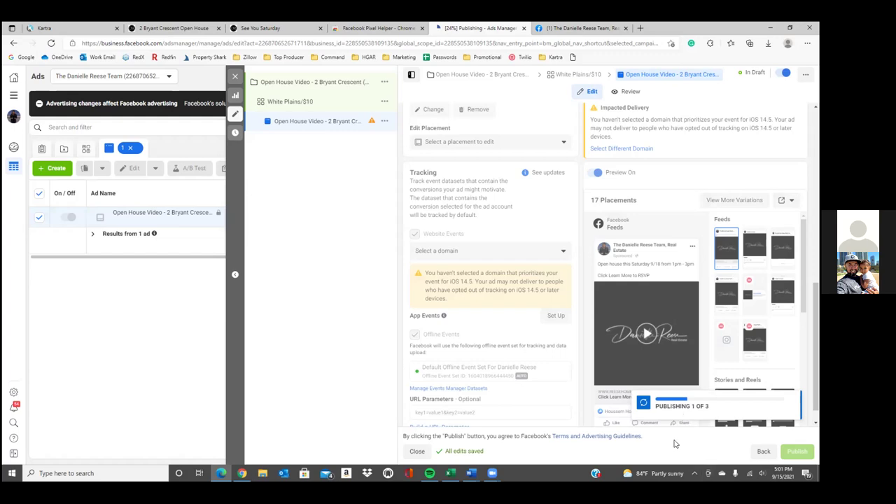
Close the Facebook business page tab and open a new blank tab beside Ads Manager
{"action": "left_click", "coordinate": [586, 30]}
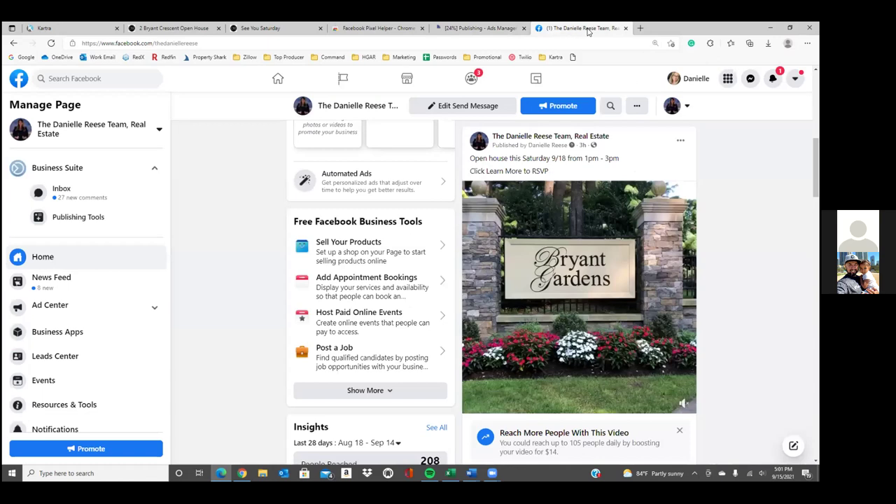
{"action": "left_click", "coordinate": [625, 29]}
{"action": "left_click", "coordinate": [539, 28]}
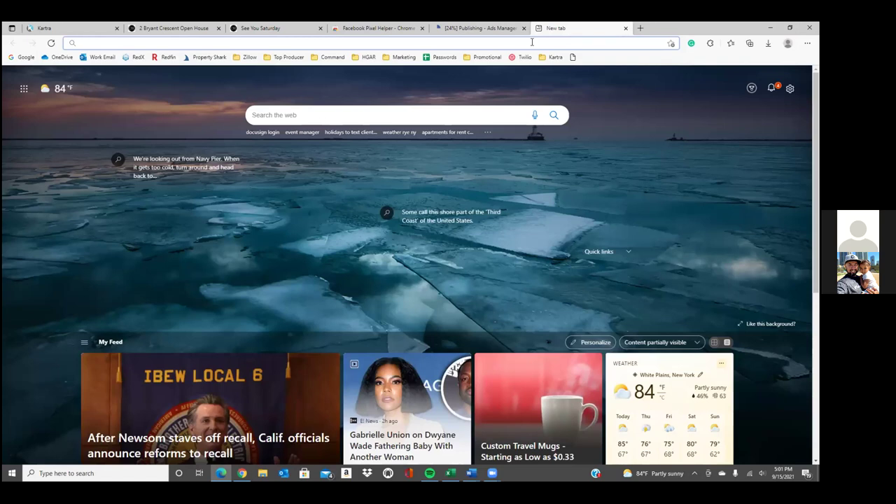
{"action": "left_click", "coordinate": [492, 29]}
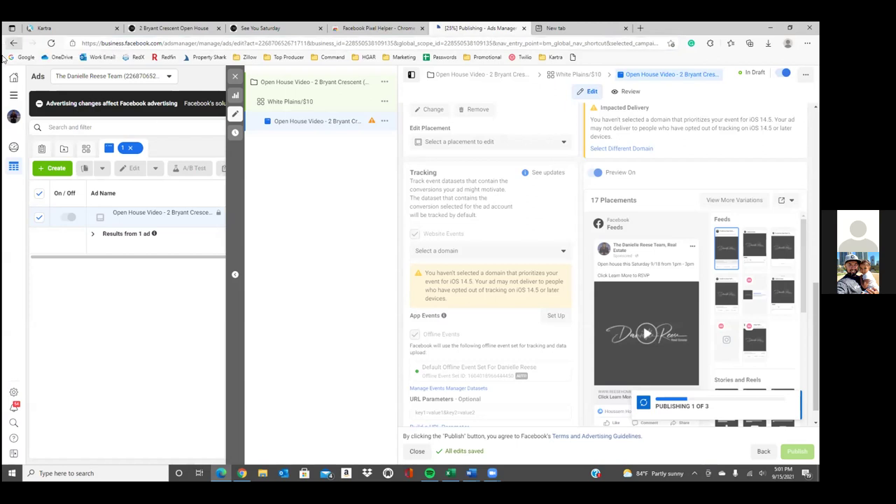
{"action": "right_click", "coordinate": [10, 119]}
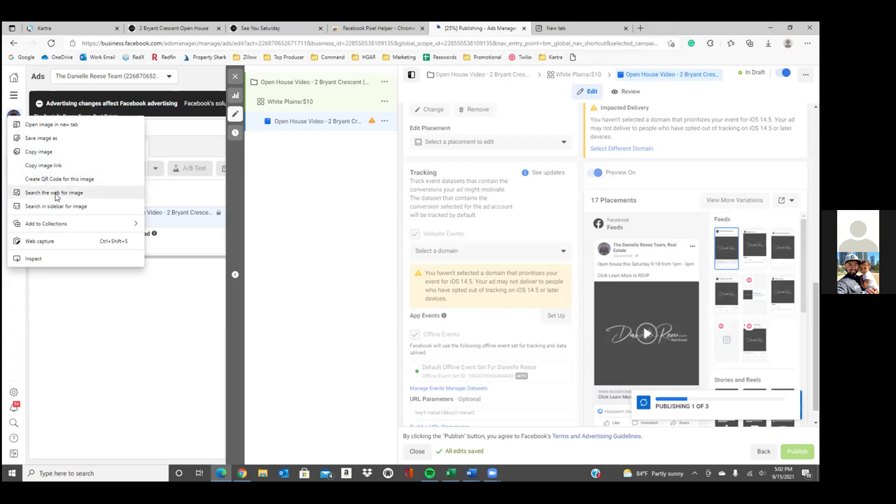
{"action": "left_click", "coordinate": [129, 337]}
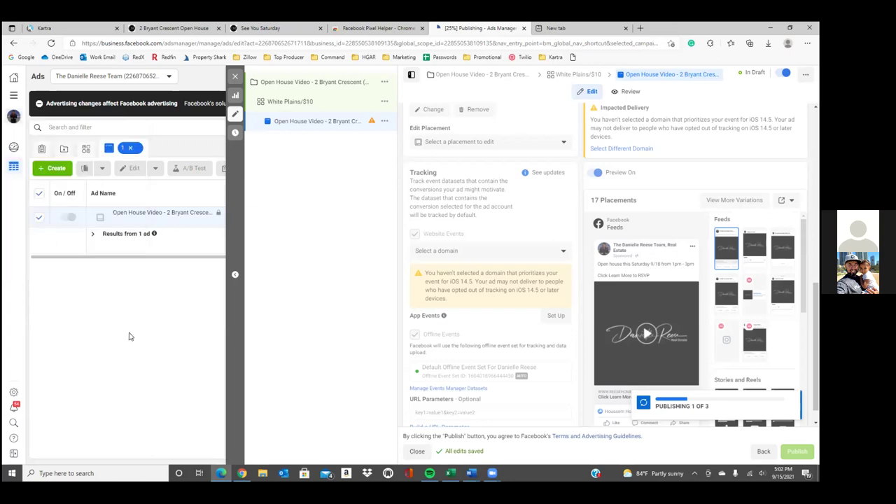
Copy the Ads Manager ad editor web address and focus the new tab's address field
{"action": "left_click", "coordinate": [364, 44]}
{"action": "right_click", "coordinate": [363, 43]}
{"action": "left_click", "coordinate": [387, 113]}
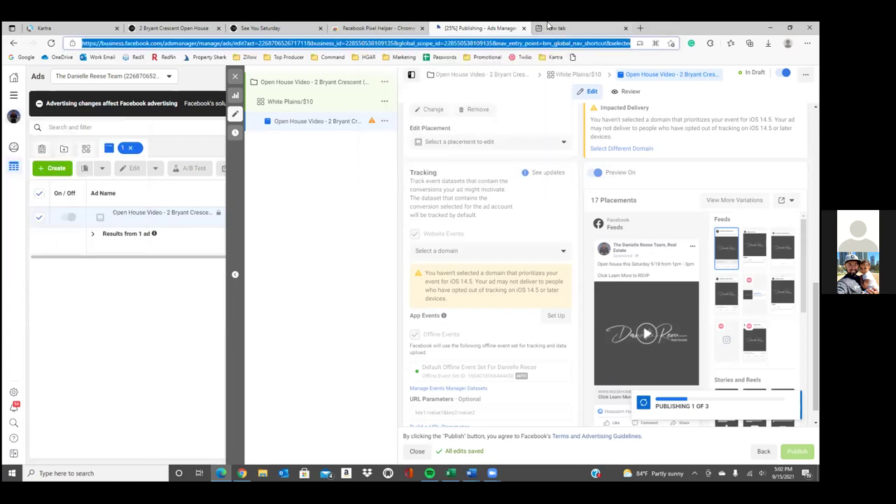
{"action": "left_click", "coordinate": [560, 28]}
{"action": "left_click", "coordinate": [532, 43]}
{"action": "right_click", "coordinate": [532, 44]}
{"action": "left_click", "coordinate": [665, 28]}
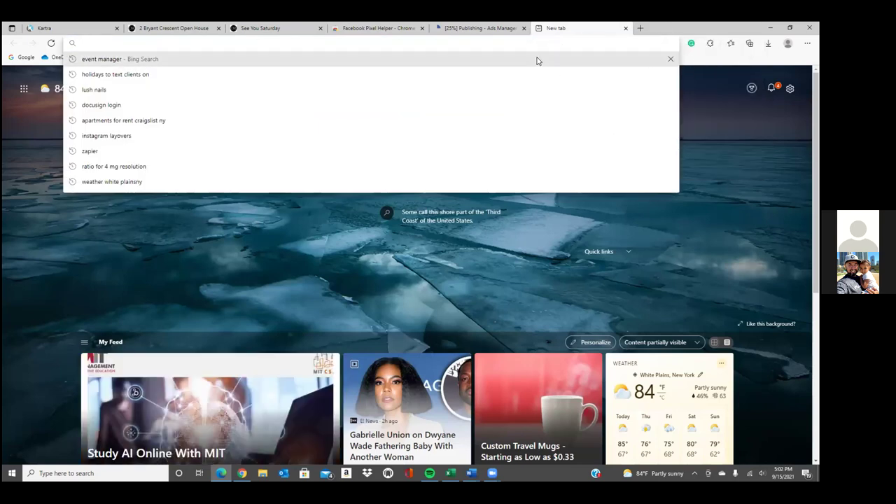
Load the copied ad editor address in the new tab, keeping the original publishing tab open
{"action": "key", "text": "ctrl+v"}
{"action": "key", "text": "Return"}
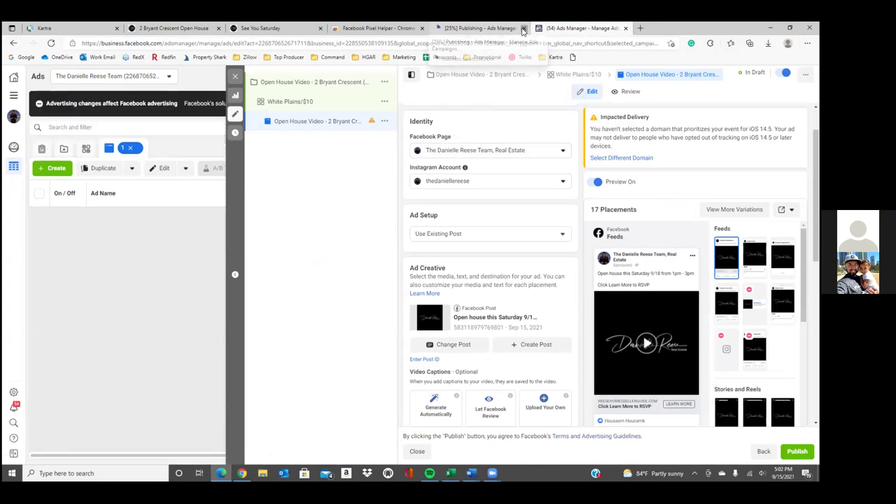
{"action": "left_click", "coordinate": [492, 29]}
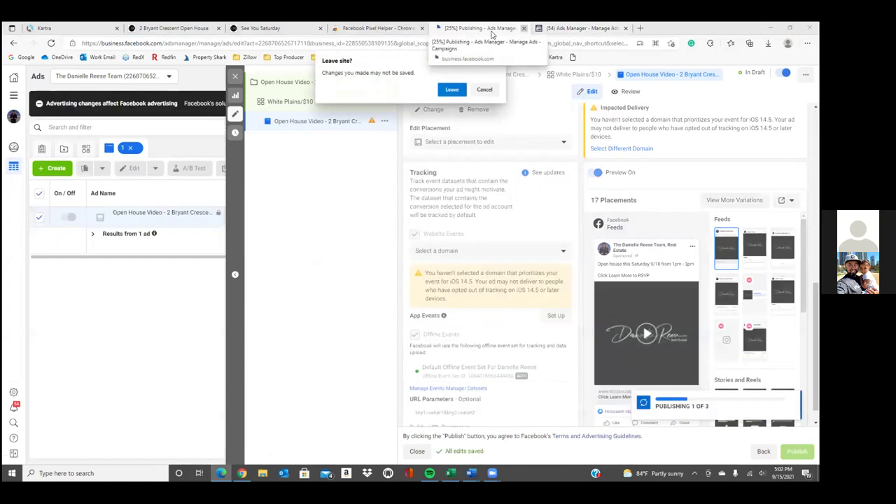
{"action": "left_click", "coordinate": [495, 92]}
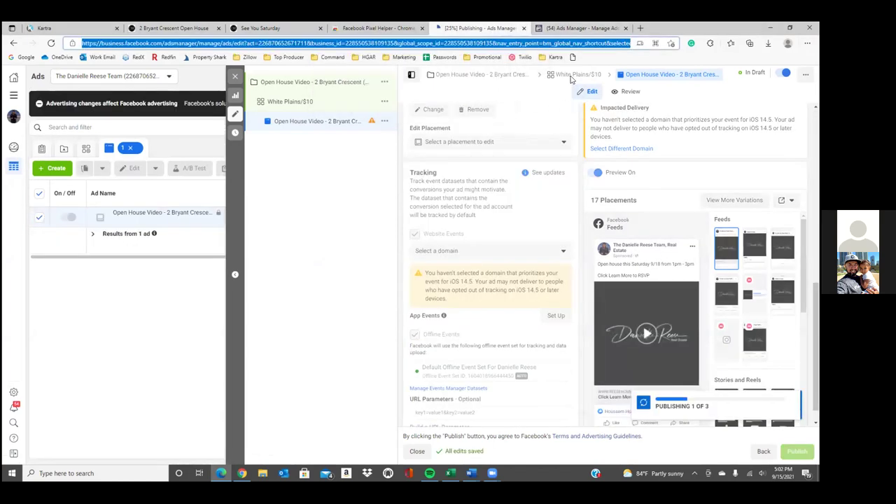
{"action": "left_click", "coordinate": [593, 30]}
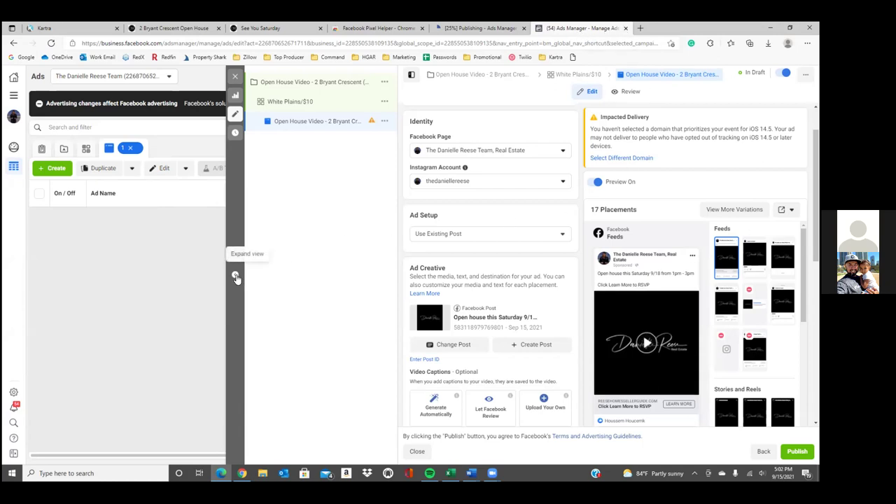
Publish the three draft items (campaign, ad set, Open House Video ad) and close the stalled old tab
{"action": "left_click", "coordinate": [234, 79]}
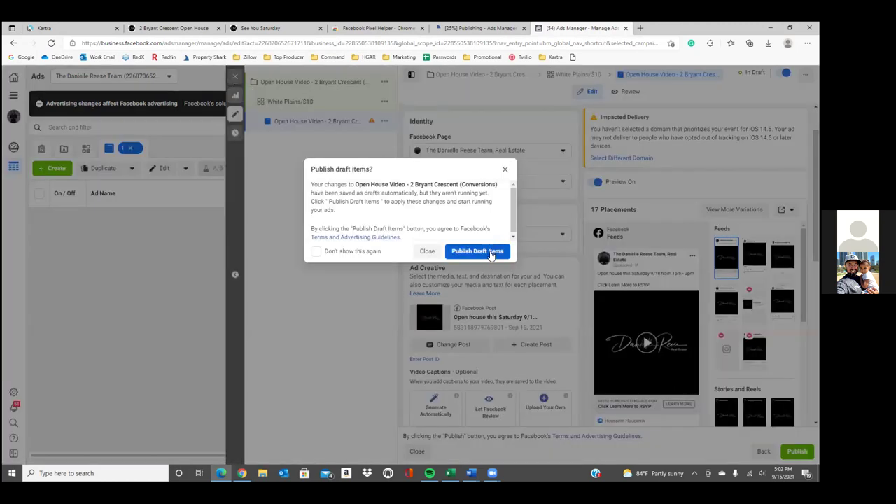
{"action": "left_click", "coordinate": [427, 251]}
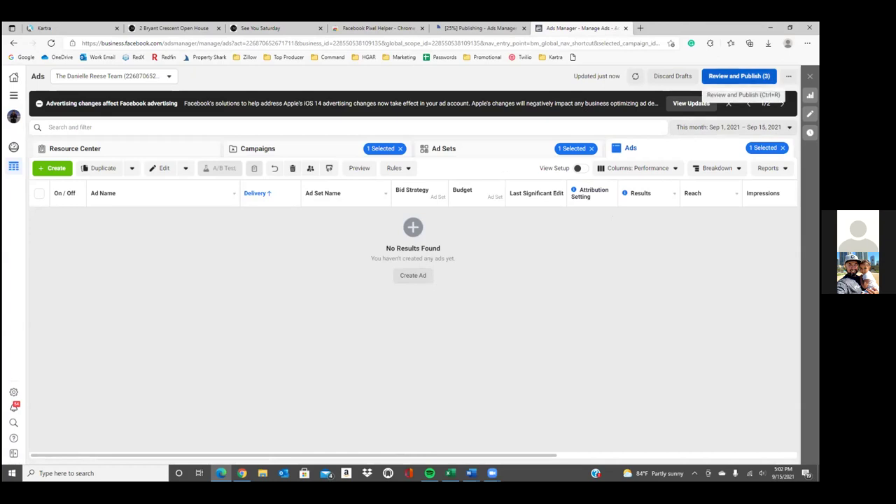
{"action": "left_click", "coordinate": [739, 75]}
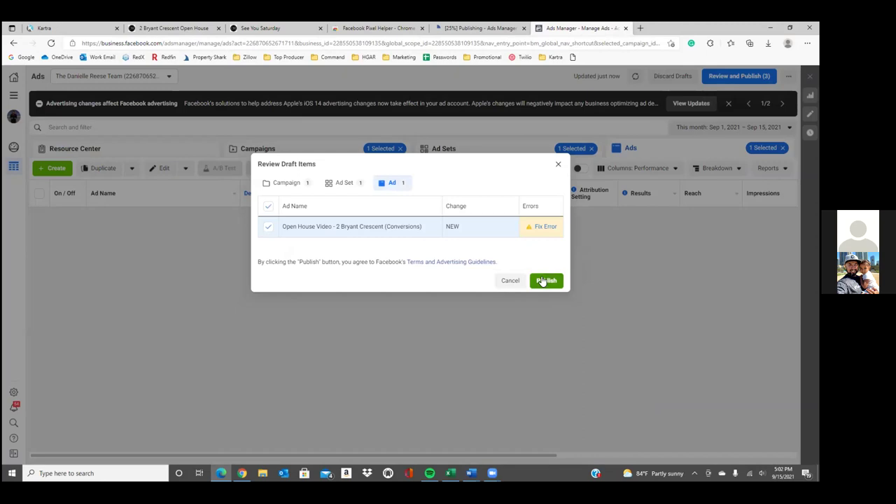
{"action": "left_click", "coordinate": [546, 280]}
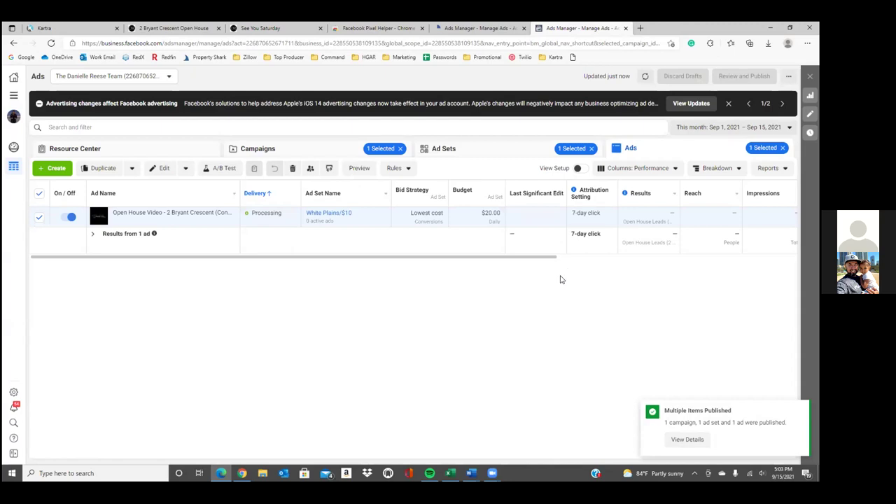
{"action": "left_click", "coordinate": [524, 28]}
{"action": "left_click", "coordinate": [452, 90]}
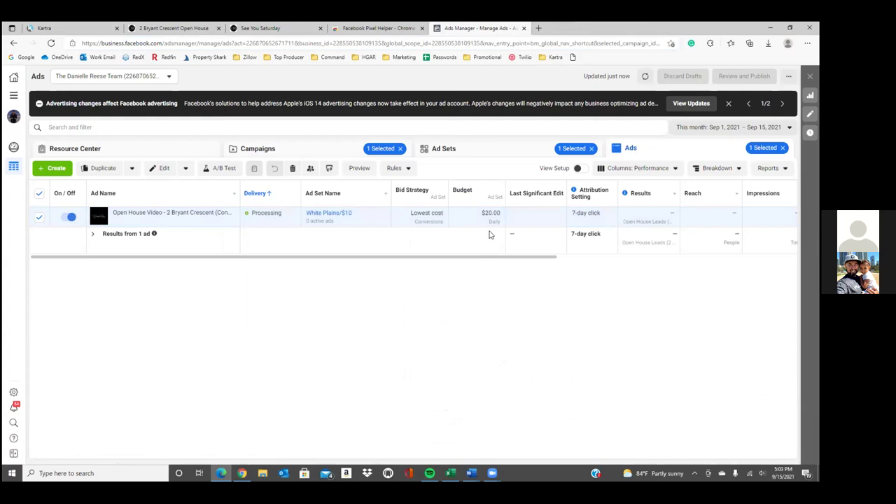
Navigate through the business tools list to the Audiences page
{"action": "left_click", "coordinate": [14, 96]}
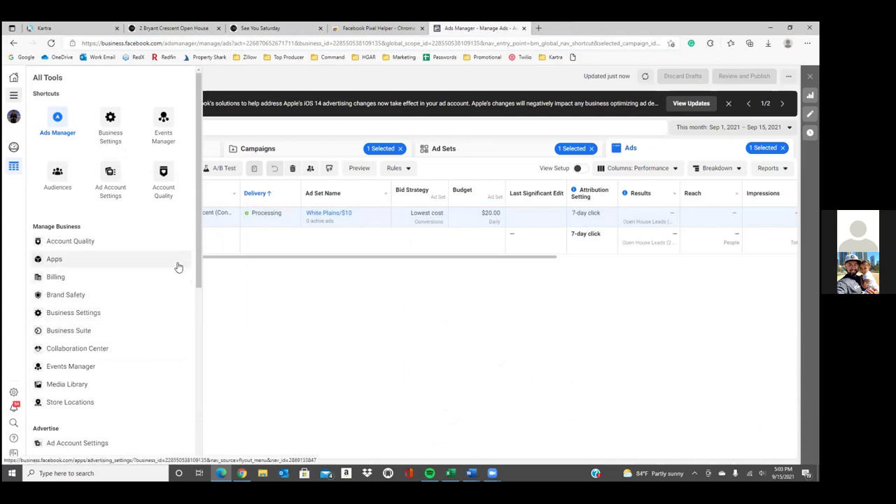
{"action": "left_click", "coordinate": [64, 186]}
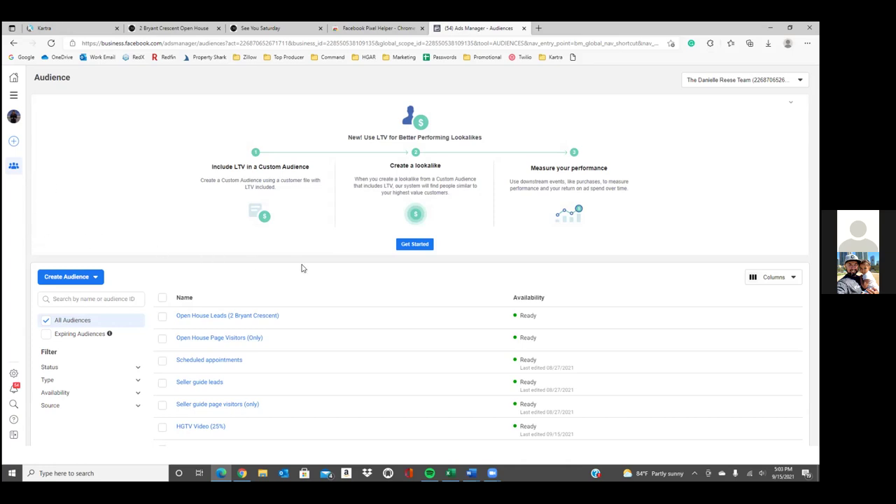
Start a video custom audience targeting people who watched 25% of a video
{"action": "left_click", "coordinate": [95, 279]}
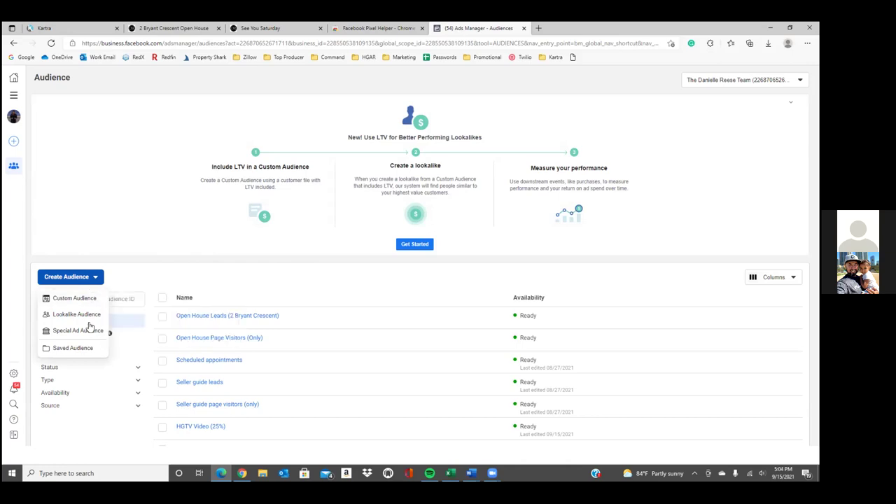
{"action": "left_click", "coordinate": [82, 300]}
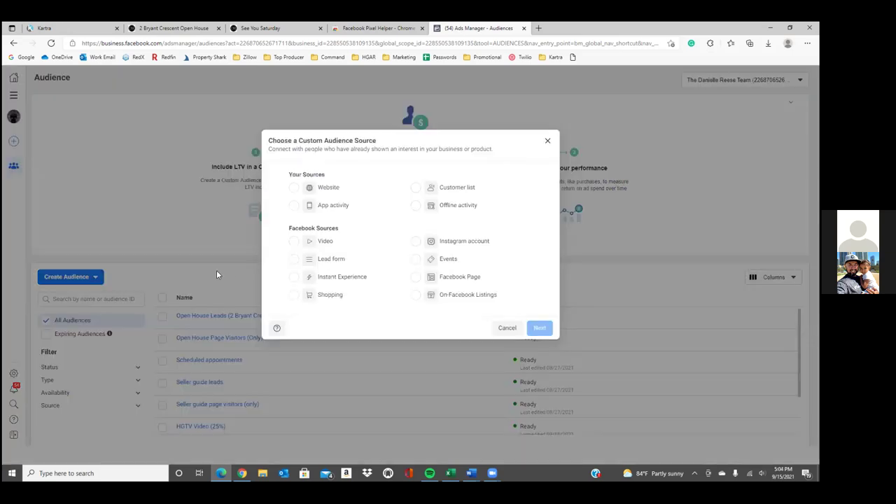
{"action": "left_click", "coordinate": [293, 242]}
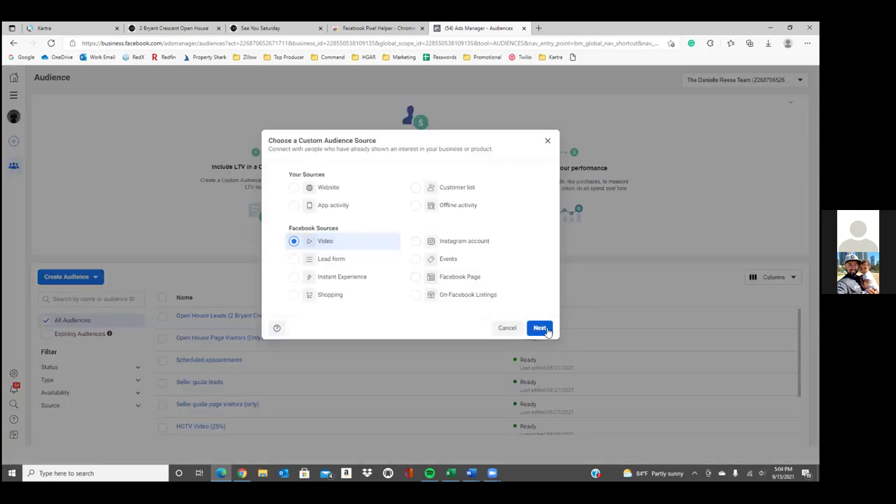
{"action": "left_click", "coordinate": [544, 329]}
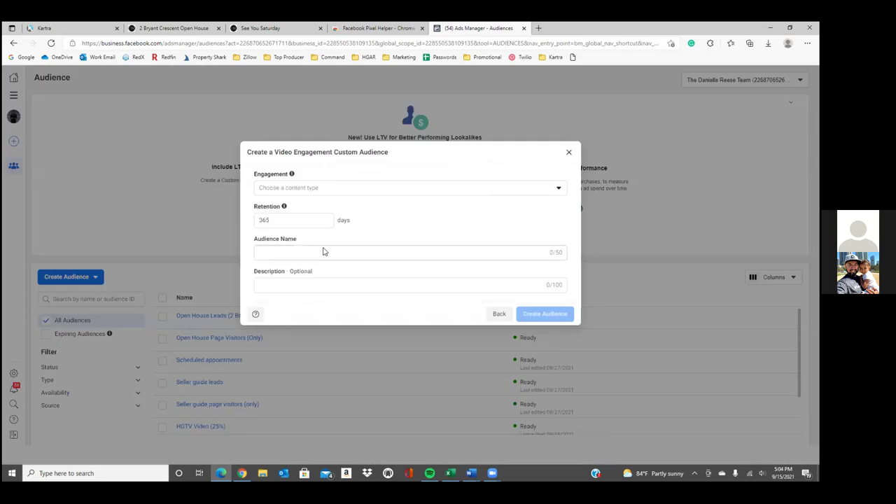
{"action": "left_click", "coordinate": [327, 191]}
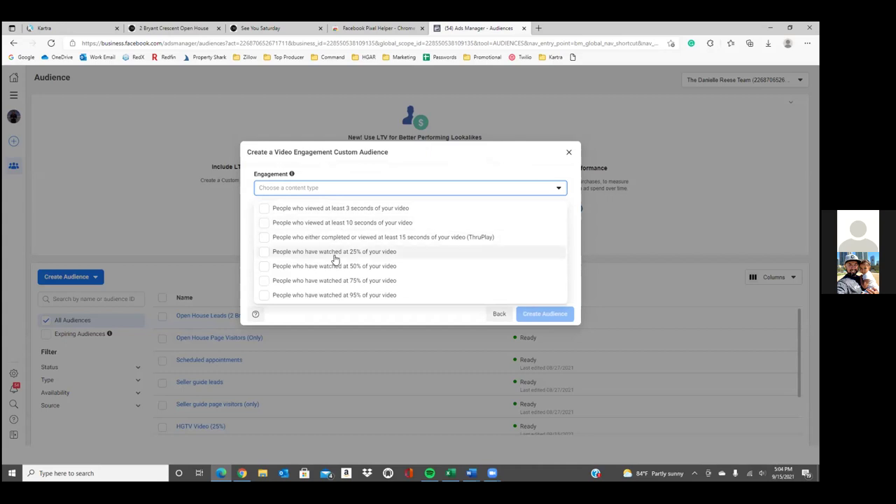
{"action": "left_click", "coordinate": [335, 255]}
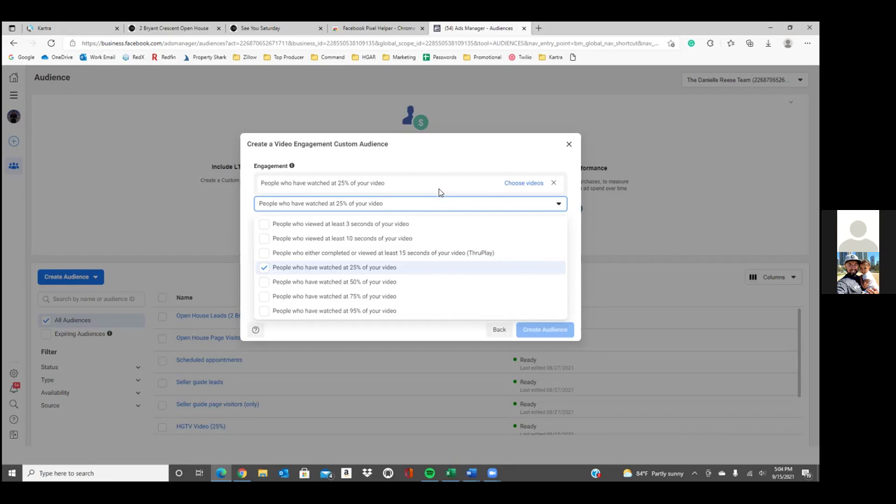
Choose the Click Learn More to RSVP video from the team's real estate page
{"action": "left_click", "coordinate": [522, 187]}
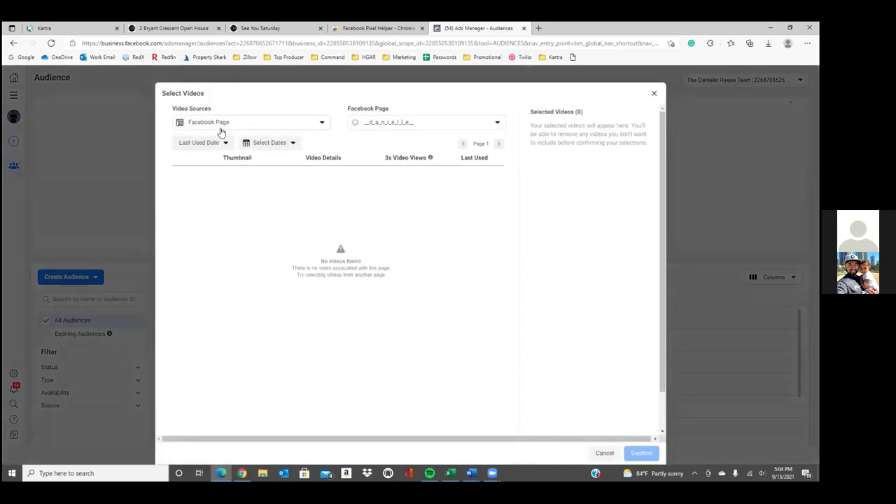
{"action": "left_click", "coordinate": [258, 127]}
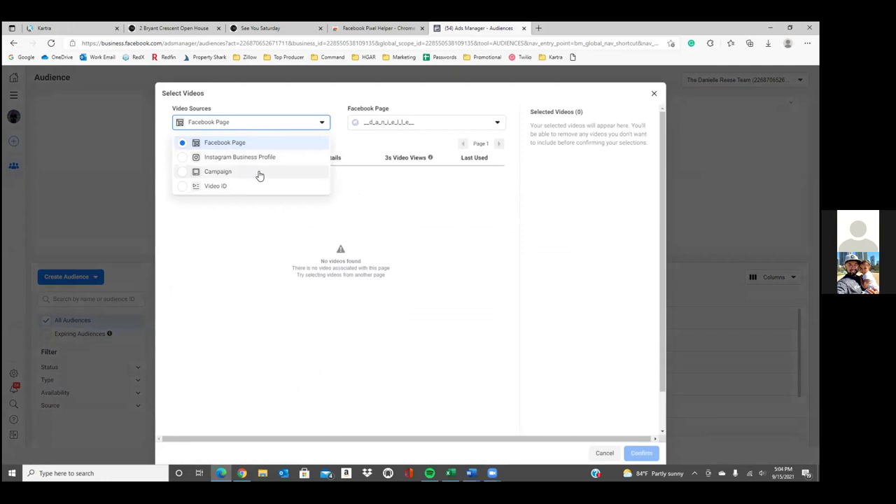
{"action": "left_click", "coordinate": [449, 129]}
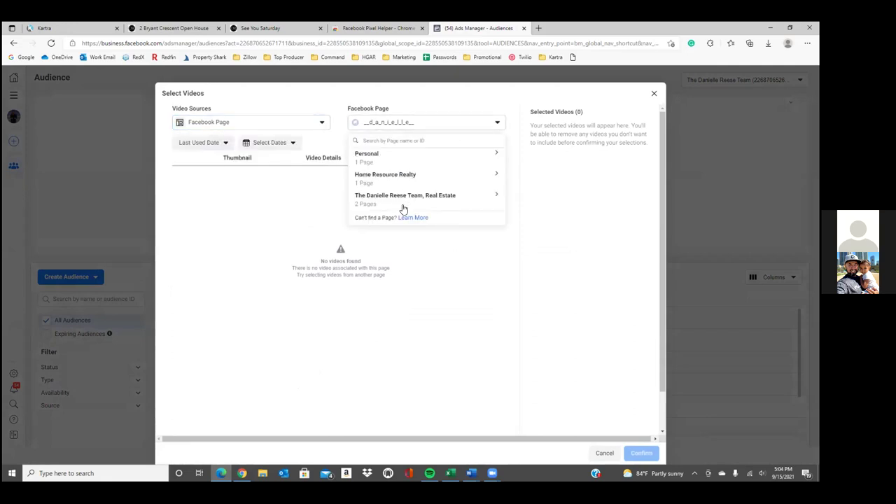
{"action": "left_click", "coordinate": [403, 203]}
{"action": "left_click", "coordinate": [400, 223]}
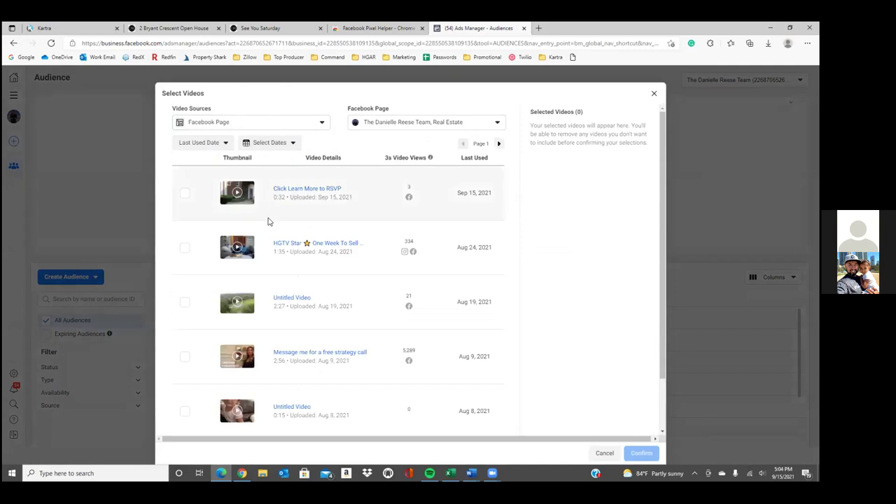
{"action": "left_click", "coordinate": [185, 195]}
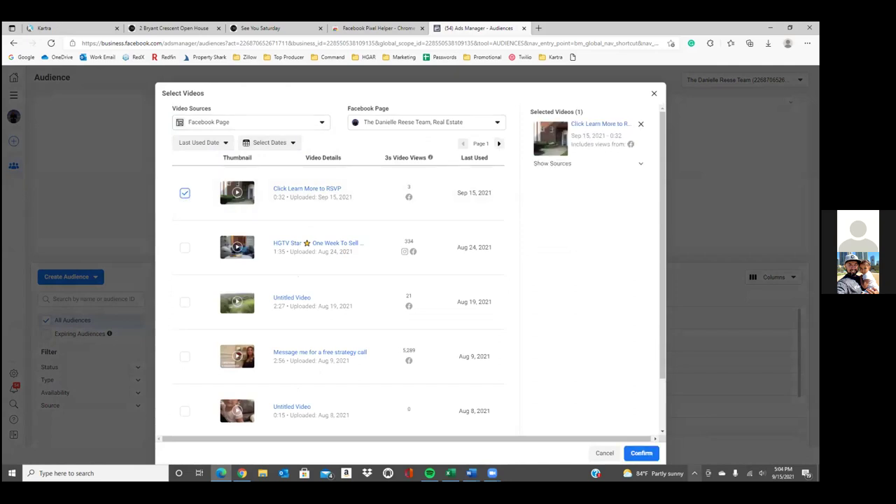
{"action": "left_click", "coordinate": [641, 453]}
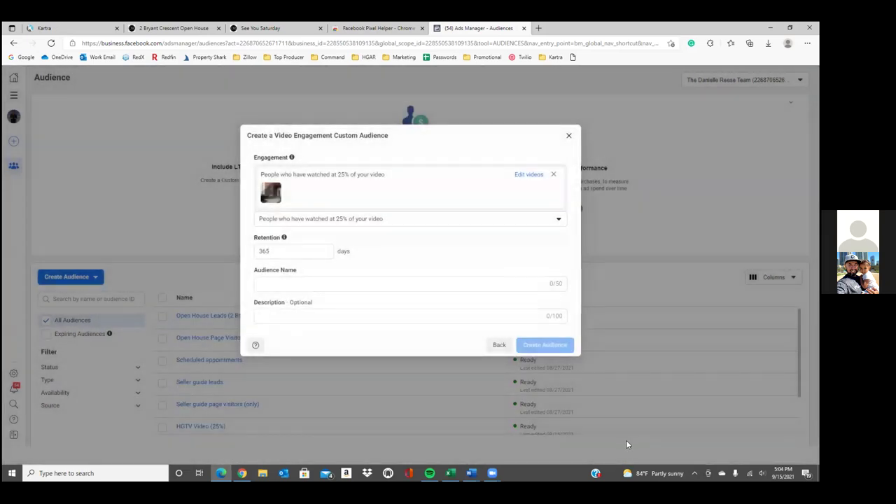
Name the audience 'Open House Video Ad - [property address] (25%)' and create it
{"action": "left_click", "coordinate": [321, 282]}
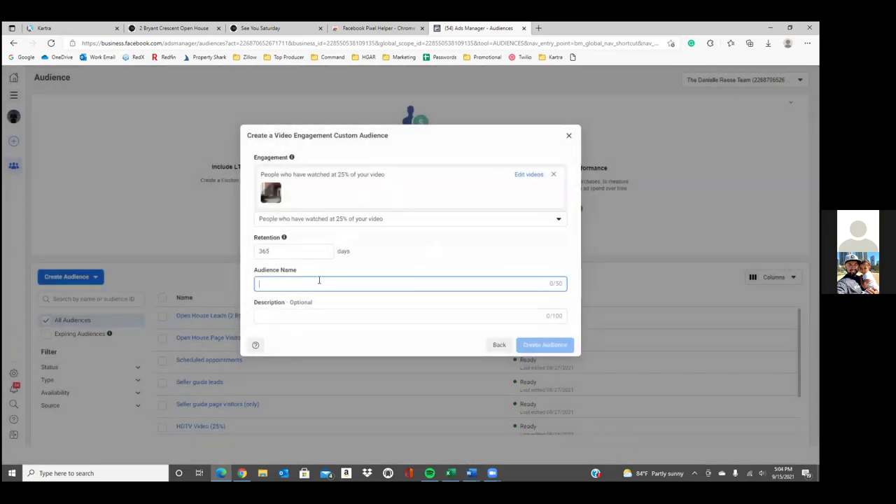
{"action": "type", "text": "Open"}
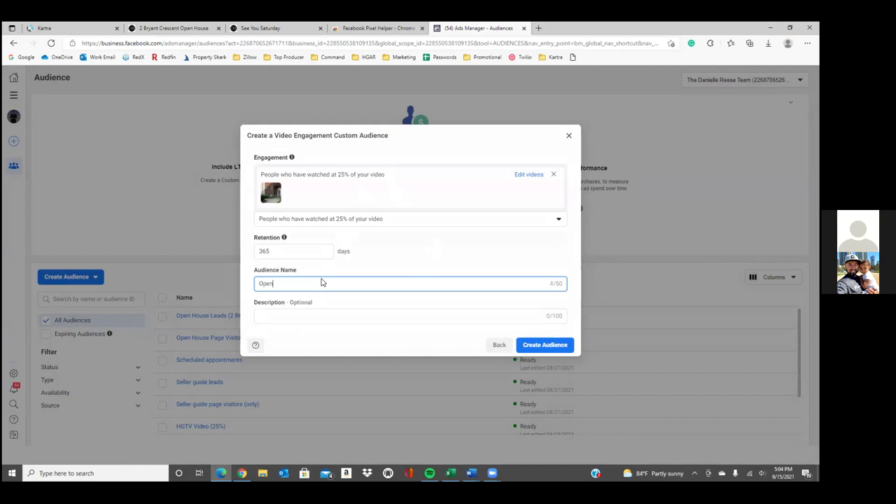
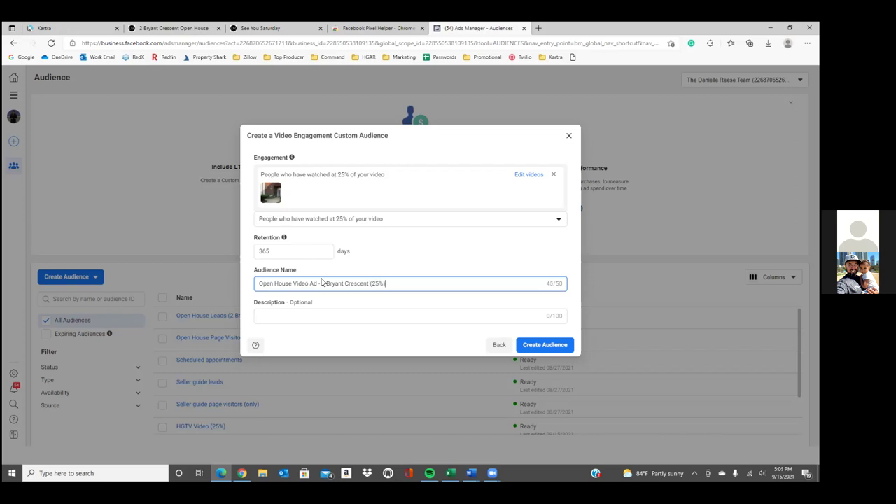
{"action": "left_click", "coordinate": [543, 346]}
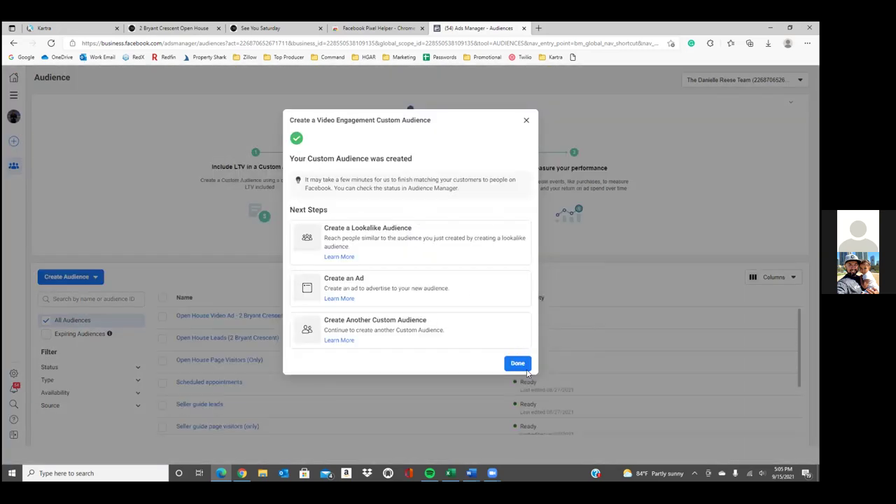
{"action": "left_click", "coordinate": [519, 363]}
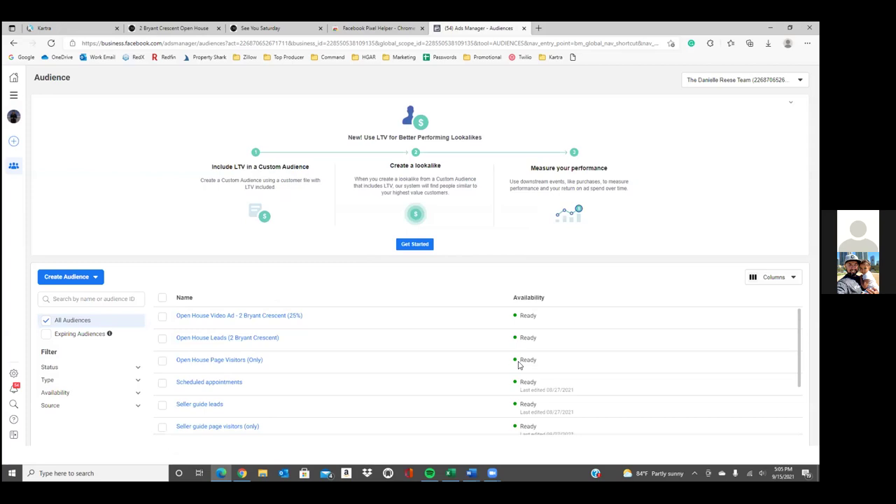